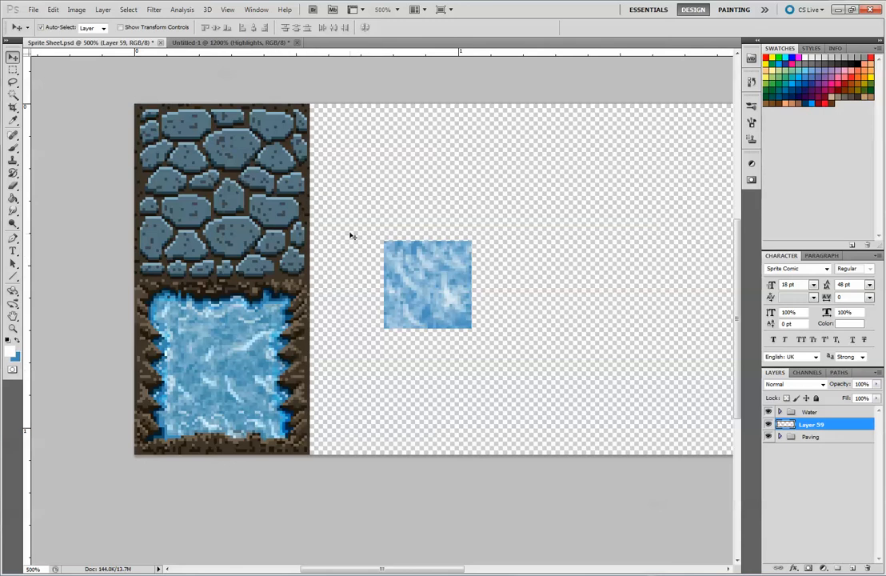
# - Put the Highlights, Light and Background ocean layers of the Untitled-1 water tile into a group named Water and collapse it
pyautogui.click(264, 41)
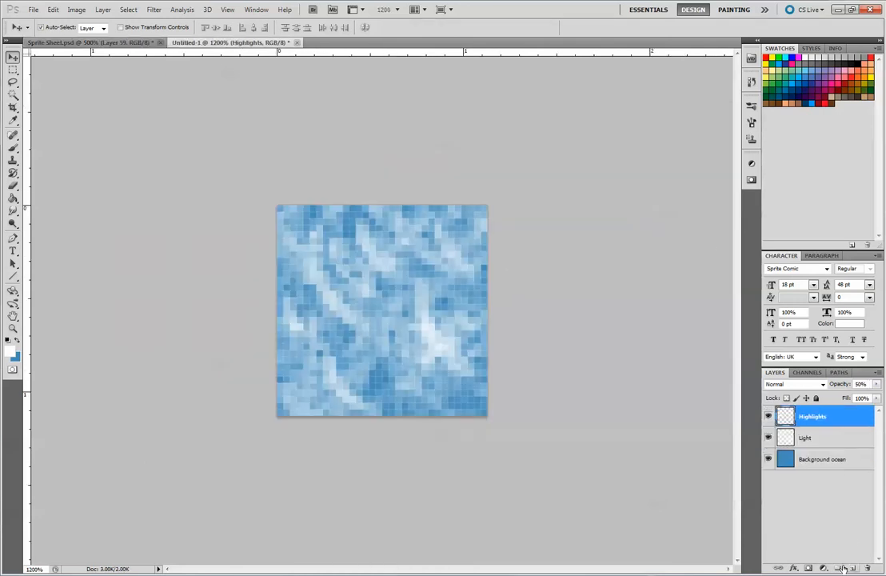
pyautogui.hotkey('ctrl', 'g')
pyautogui.click(805, 429)
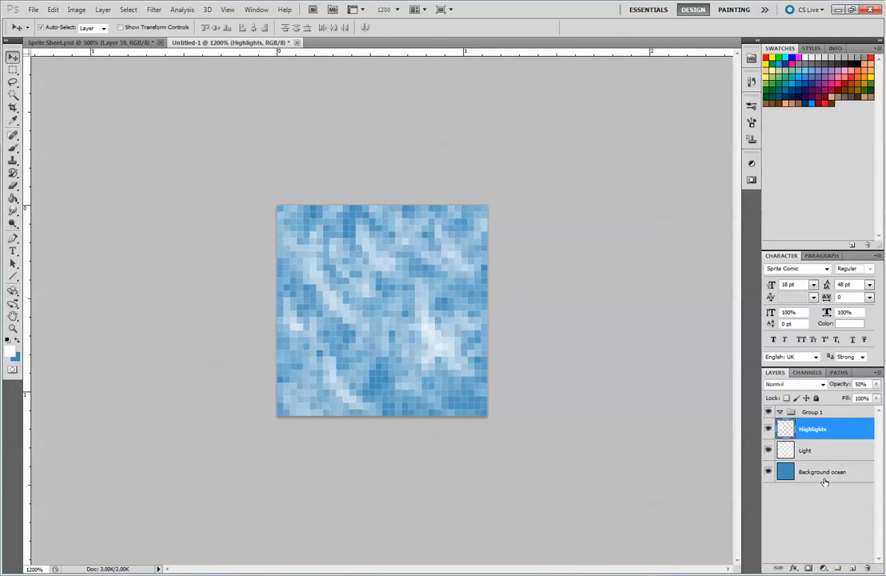
pyautogui.keyDown('shift'); pyautogui.click(819, 472); pyautogui.keyUp('shift')
pyautogui.moveTo(812, 430)
pyautogui.mouseDown()
pyautogui.moveTo(823, 411)
pyautogui.moveTo(811, 415)
pyautogui.mouseUp()
pyautogui.doubleClick(812, 413)
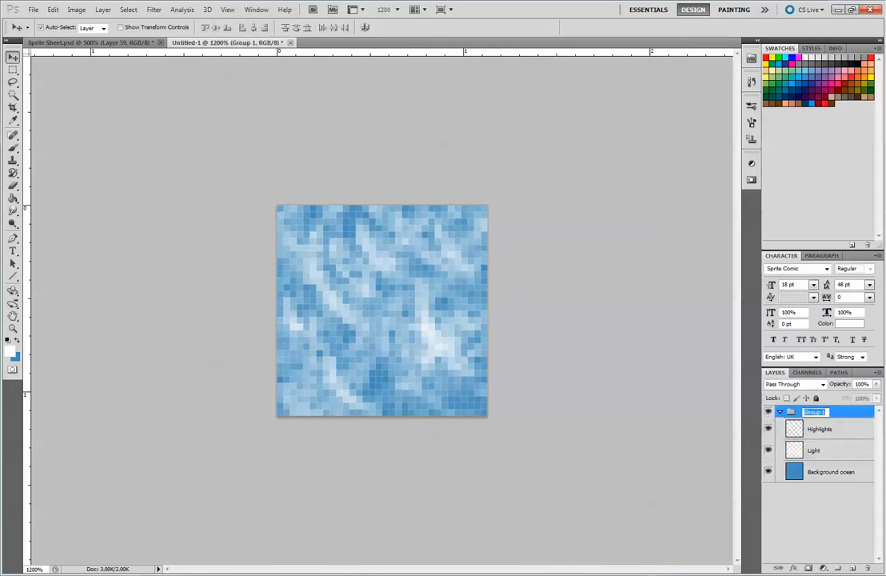
pyautogui.write('Water')
pyautogui.press('Return')
pyautogui.click(779, 411)
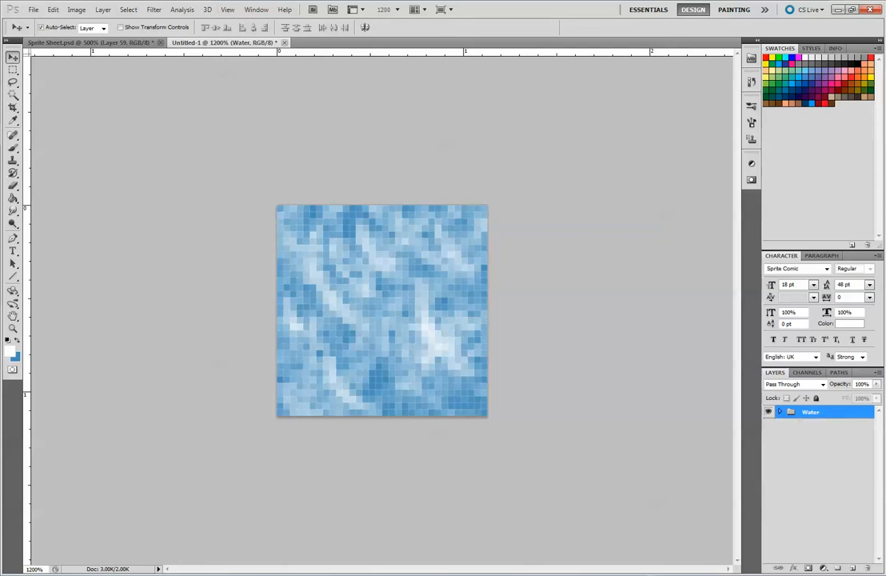
# - Create a group named Waters Edge Left above the Water group and add an empty layer inside it
pyautogui.click(838, 568)
pyautogui.doubleClick(812, 411)
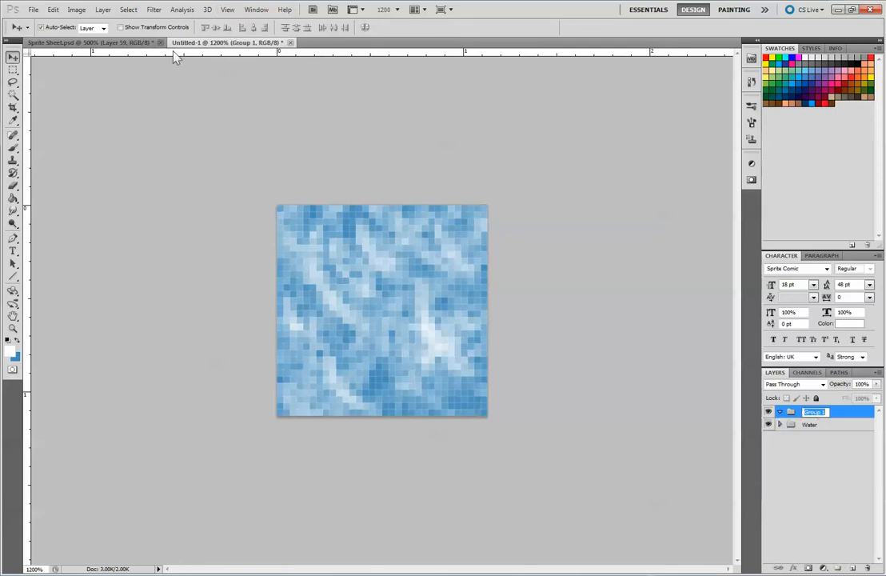
pyautogui.write('Waters')
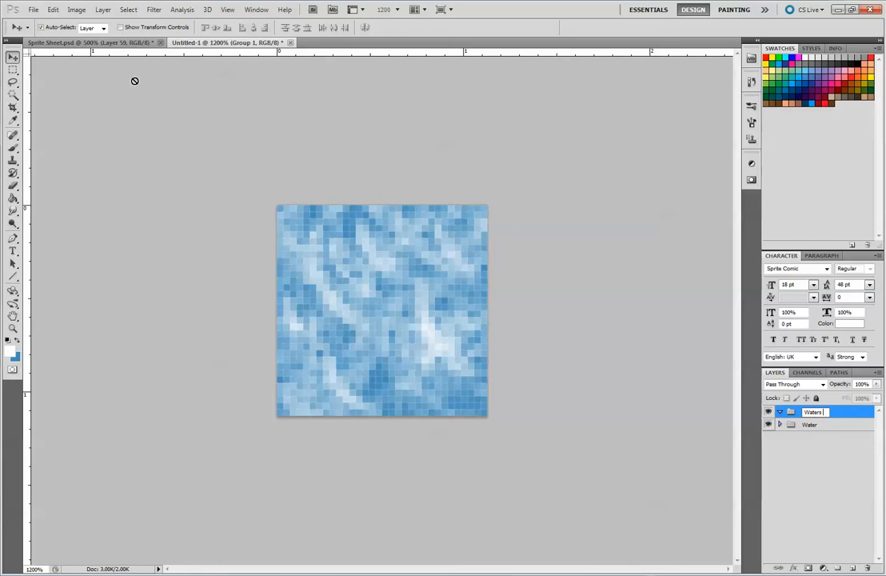
pyautogui.press('BackSpace')
pyautogui.press('BackSpace')
pyautogui.press('BackSpace')
pyautogui.write('rs Edge Left')
pyautogui.press('Return')
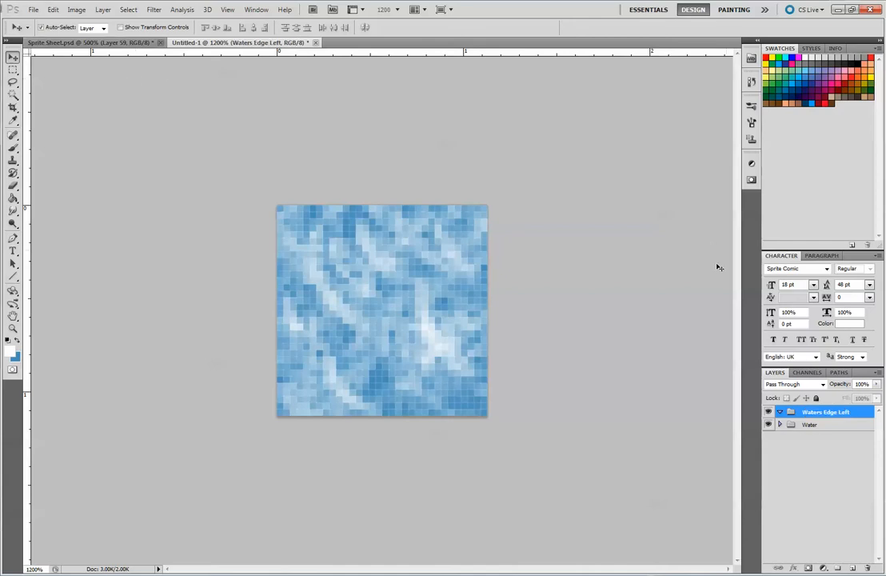
pyautogui.click(851, 566)
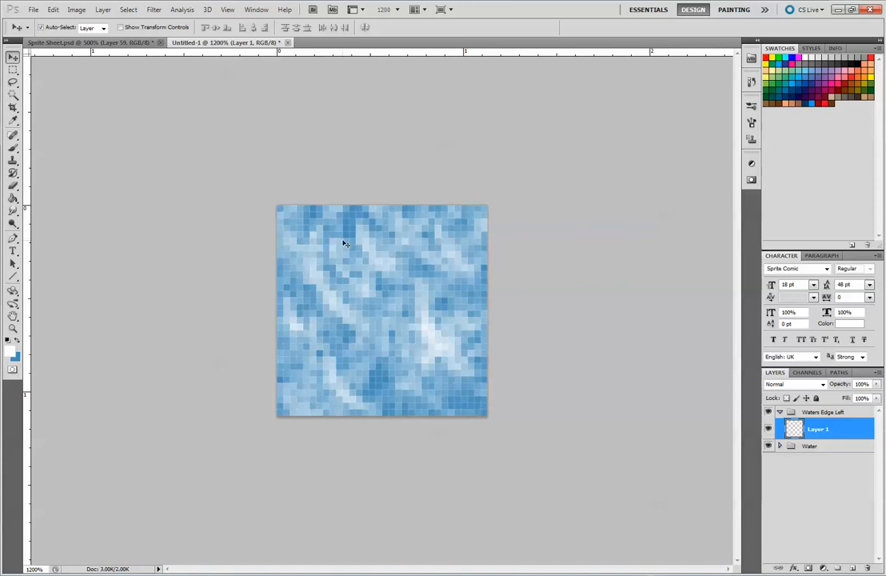
# - Sample the dark brown between the paving stones in Sprite Sheet.psd and activate the Pencil tool in the Untitled-1 tile
pyautogui.click(119, 41)
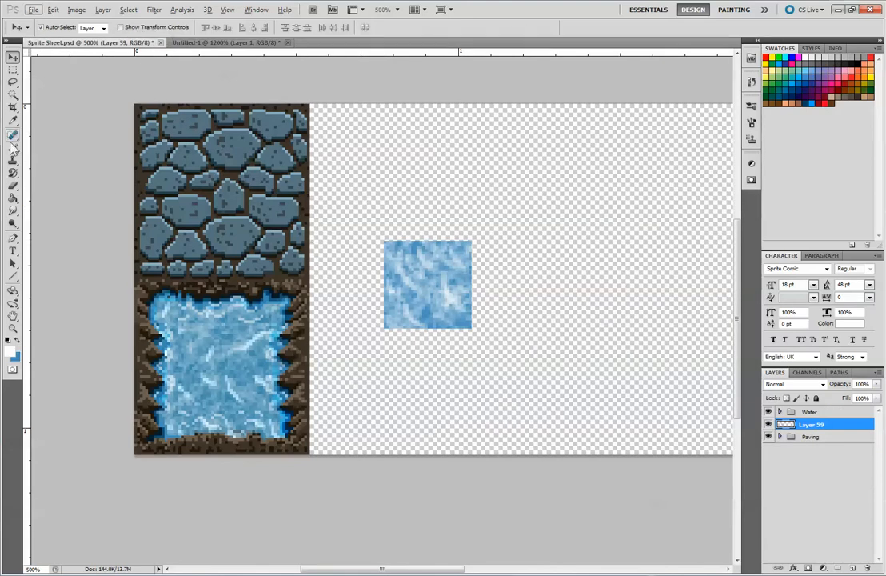
pyautogui.press('b')
pyautogui.keyDown('alt'); pyautogui.click(140, 152); pyautogui.keyUp('alt')
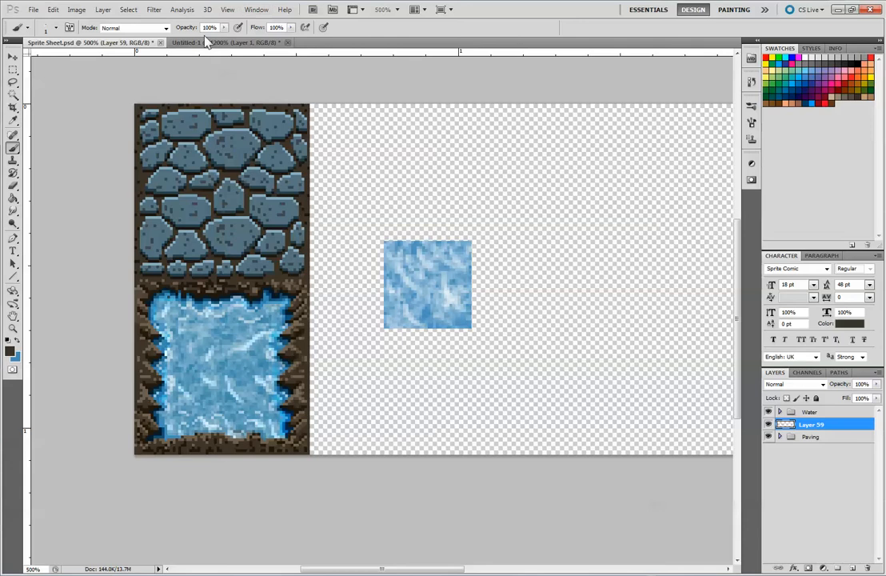
pyautogui.click(228, 42)
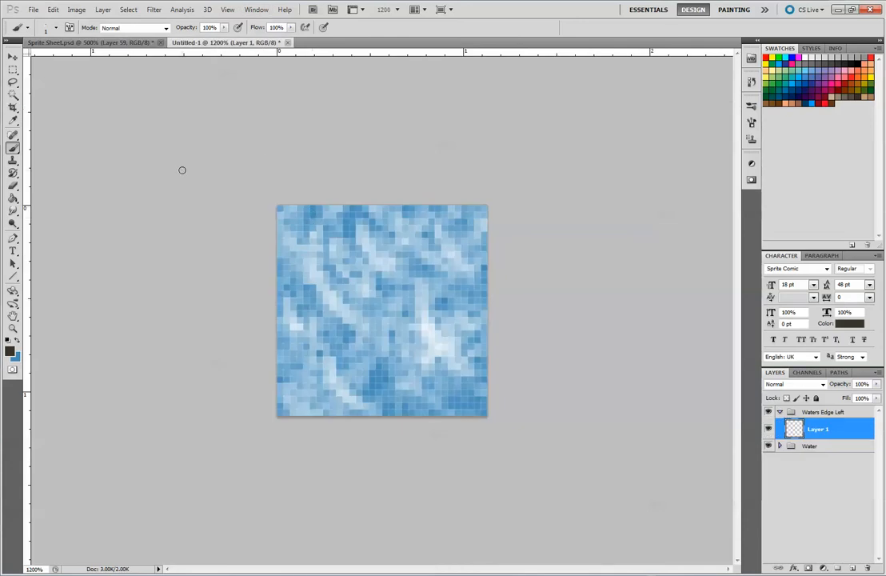
pyautogui.rightClick(13, 147)
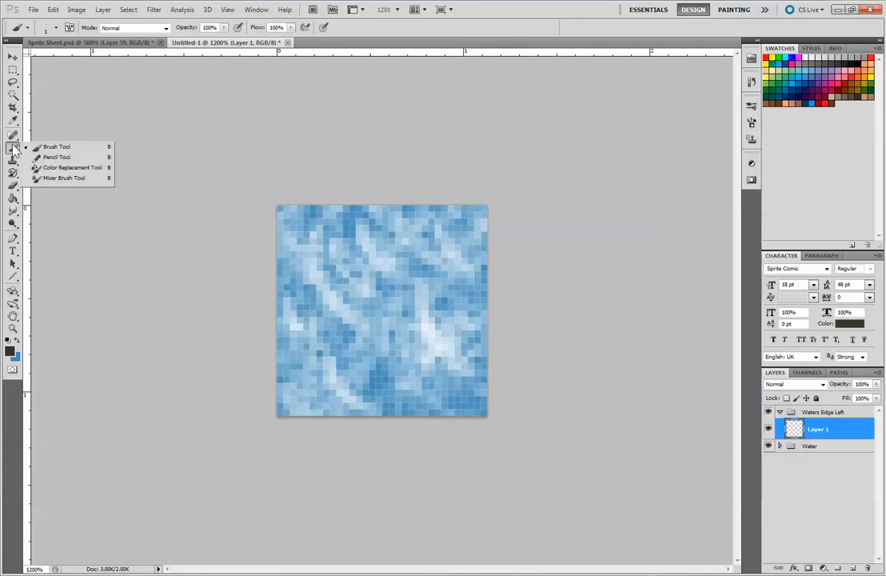
pyautogui.click(54, 157)
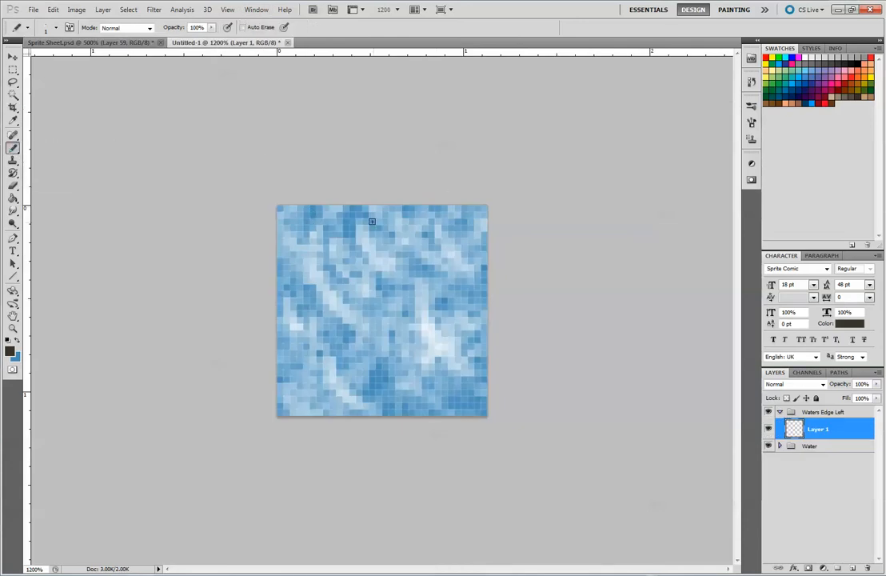
pyautogui.click(120, 42)
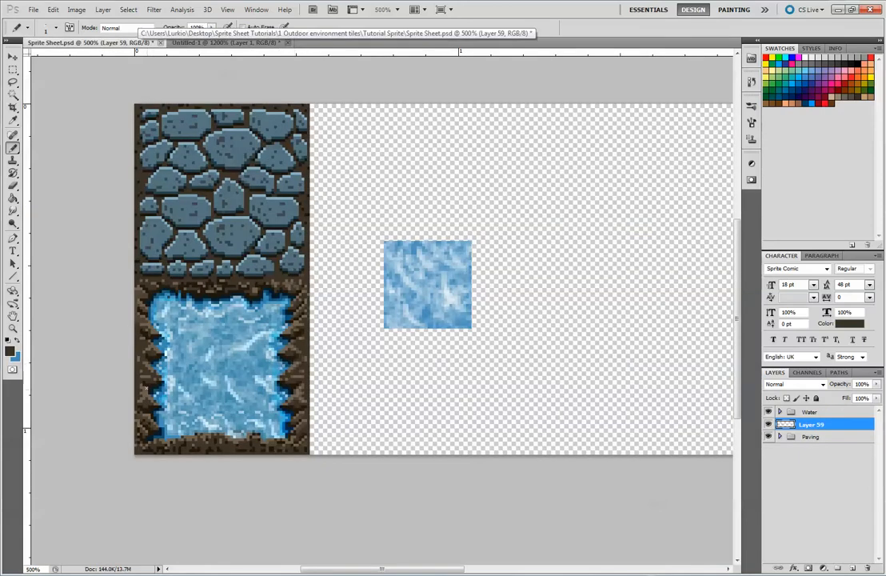
pyautogui.click(191, 42)
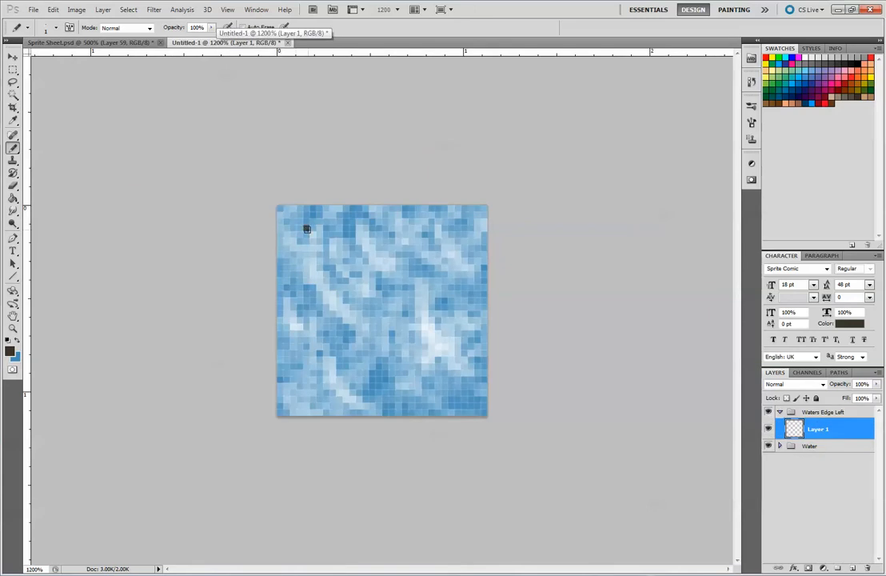
# - Paint a solid dark brown bank with a jagged edge down the tile's left side, plus a short vertical line at the top middle
pyautogui.moveTo(279, 208)
pyautogui.mouseDown()
pyautogui.moveTo(310, 236)
pyautogui.moveTo(282, 221)
pyautogui.moveTo(302, 241)
pyautogui.moveTo(287, 238)
pyautogui.moveTo(282, 226)
pyautogui.moveTo(319, 247)
pyautogui.moveTo(284, 245)
pyautogui.moveTo(300, 248)
pyautogui.moveTo(276, 207)
pyautogui.moveTo(298, 232)
pyautogui.moveTo(295, 261)
pyautogui.moveTo(309, 278)
pyautogui.moveTo(280, 255)
pyautogui.moveTo(281, 279)
pyautogui.mouseUp()
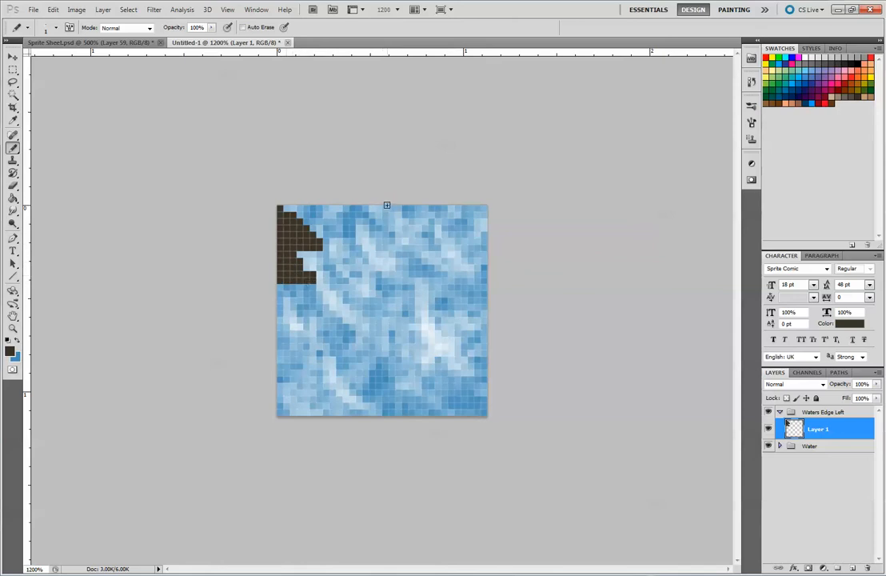
pyautogui.keyDown('shift'); pyautogui.click(386, 246); pyautogui.keyUp('shift')
pyautogui.moveTo(280, 287)
pyautogui.mouseDown()
pyautogui.moveTo(306, 294)
pyautogui.moveTo(275, 294)
pyautogui.moveTo(319, 326)
pyautogui.moveTo(279, 316)
pyautogui.moveTo(294, 314)
pyautogui.moveTo(300, 322)
pyautogui.moveTo(282, 352)
pyautogui.mouseUp()
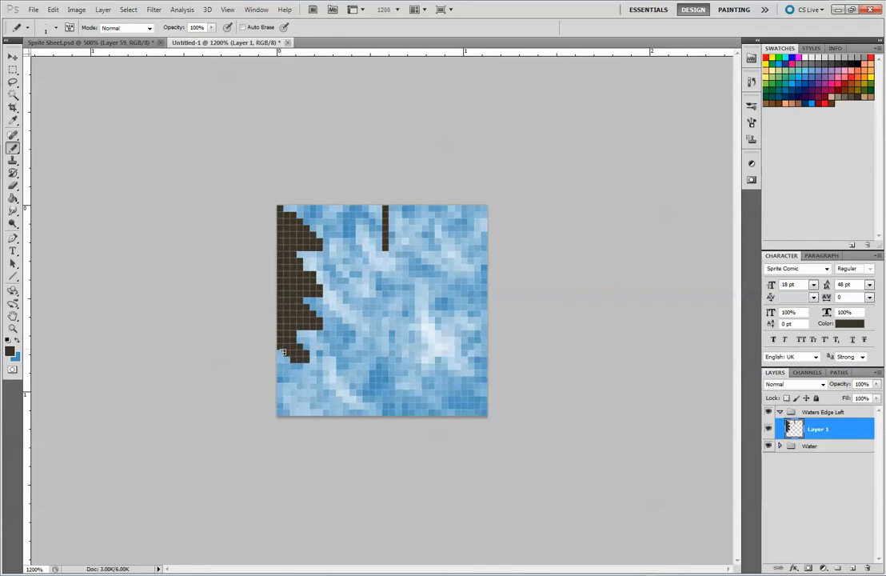
pyautogui.click(306, 390)
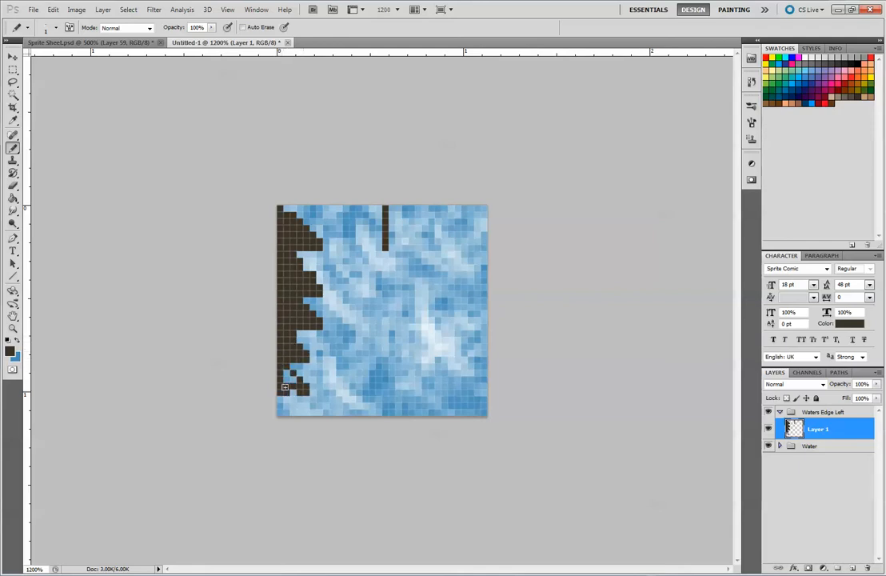
pyautogui.click(295, 393)
pyautogui.click(280, 394)
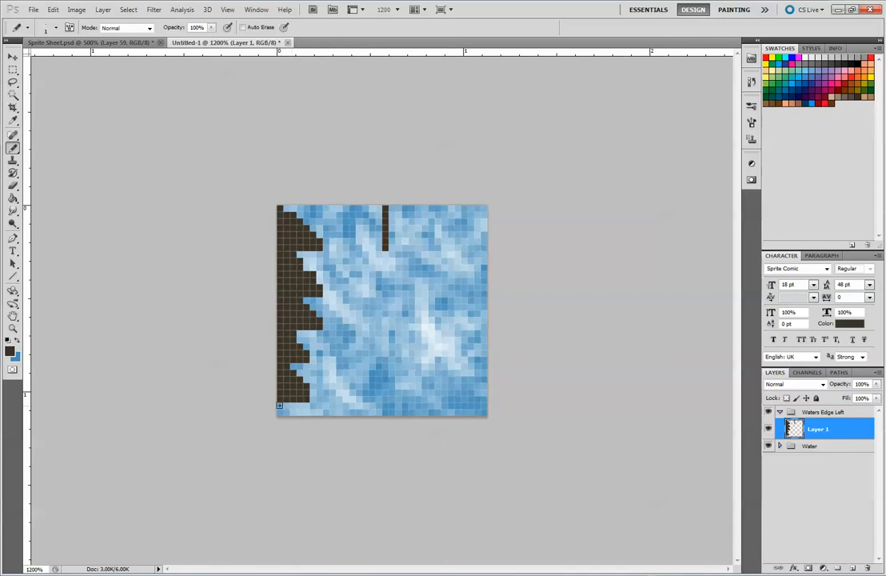
pyautogui.moveTo(279, 413); pyautogui.dragTo(296, 413)
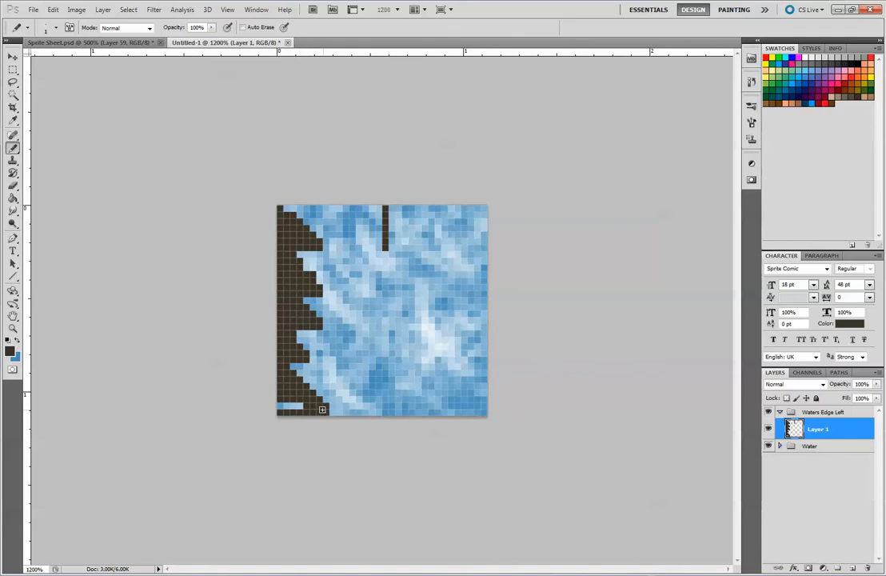
pyautogui.moveTo(282, 406); pyautogui.dragTo(304, 406)
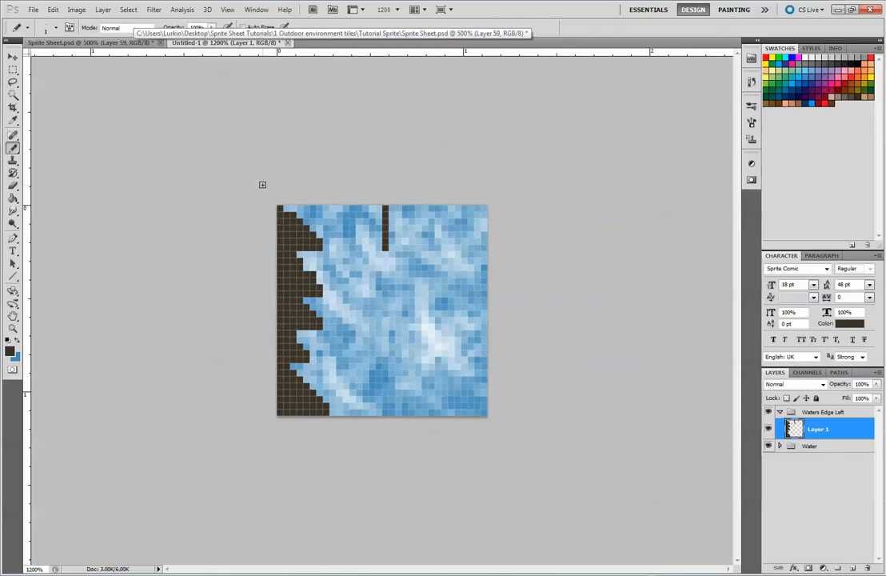
# - Sample a near-black brown from the artwork in Sprite Sheet.psd and return to the Untitled-1 tile
pyautogui.click(104, 44)
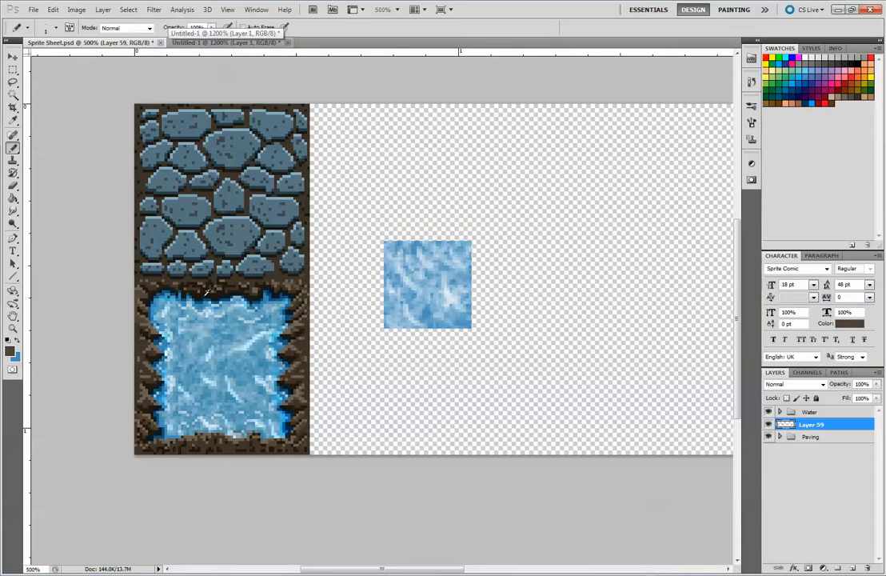
pyautogui.keyDown('alt'); pyautogui.click(173, 253); pyautogui.keyUp('alt')
pyautogui.click(206, 44)
# - Try shading the jagged left bank with near-black pencil strokes along its points and lower edge, and undo the strokes
pyautogui.moveTo(302, 291); pyautogui.dragTo(318, 293)
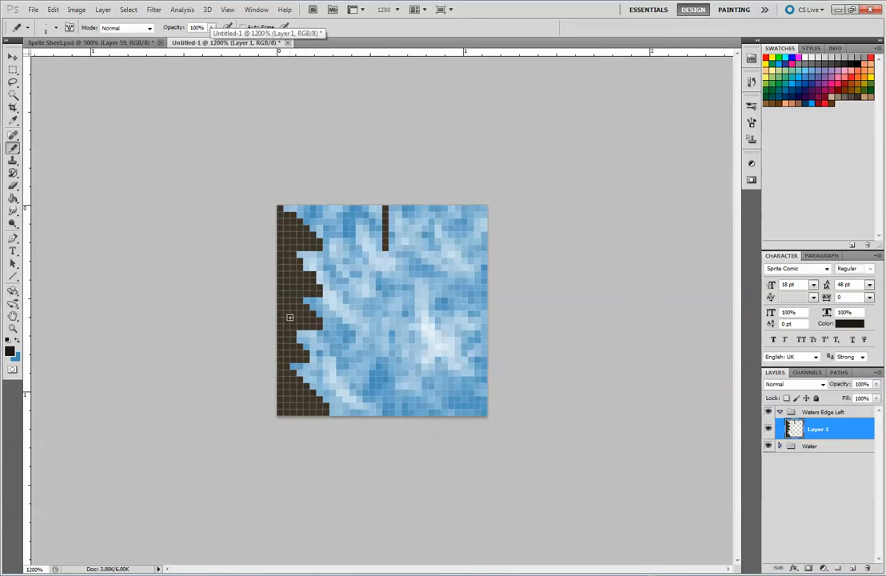
pyautogui.moveTo(281, 283); pyautogui.dragTo(300, 281)
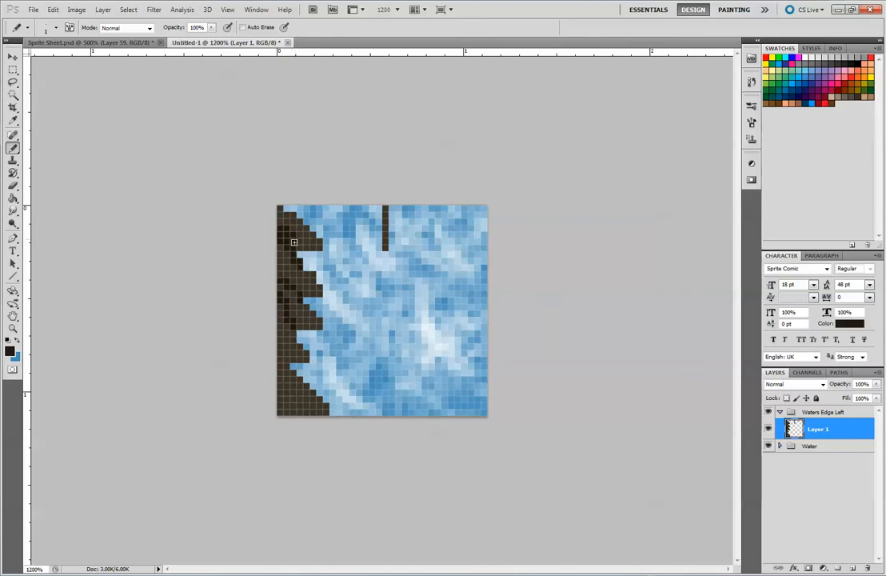
pyautogui.moveTo(293, 369); pyautogui.dragTo(323, 410)
pyautogui.moveTo(285, 307); pyautogui.dragTo(306, 358)
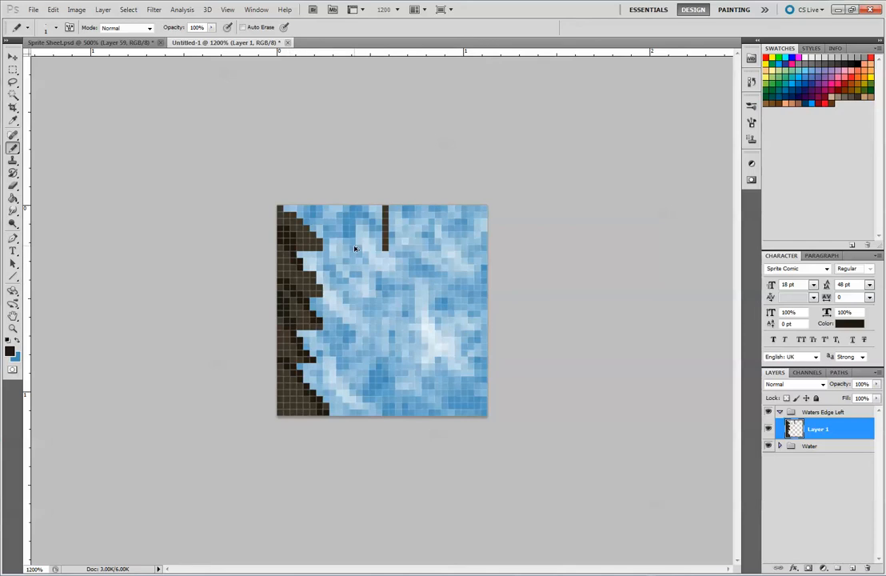
pyautogui.hotkey('ctrl', 'alt', 'z')
pyautogui.hotkey('ctrl', 'alt', 'z')
pyautogui.hotkey('ctrl', 'alt', 'z')
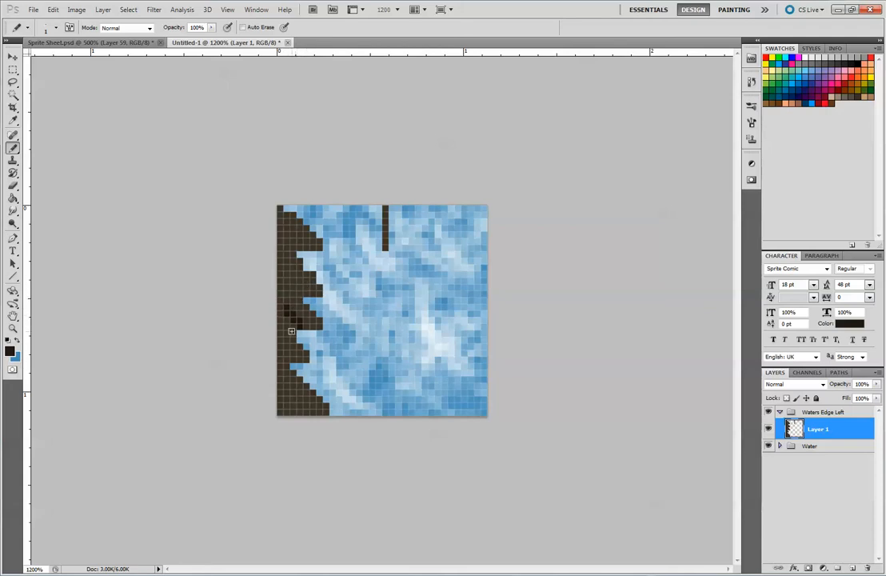
# - Paint small clusters of near-black pixels inside the points of the left bank
pyautogui.moveTo(294, 281); pyautogui.dragTo(304, 290)
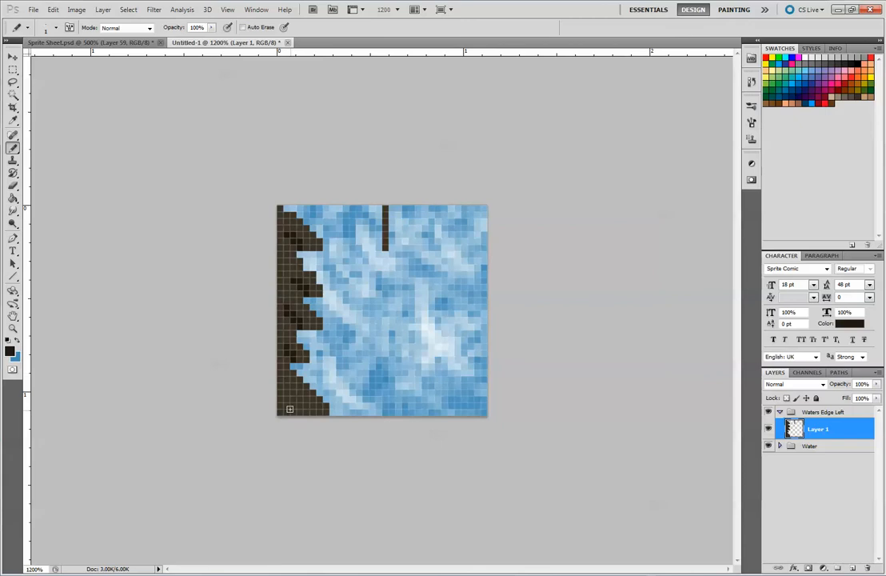
# - Sample a lighter brown from the pond's bank in Sprite Sheet.psd, return to the tile, and reset and swap the foreground and background colours
pyautogui.click(100, 43)
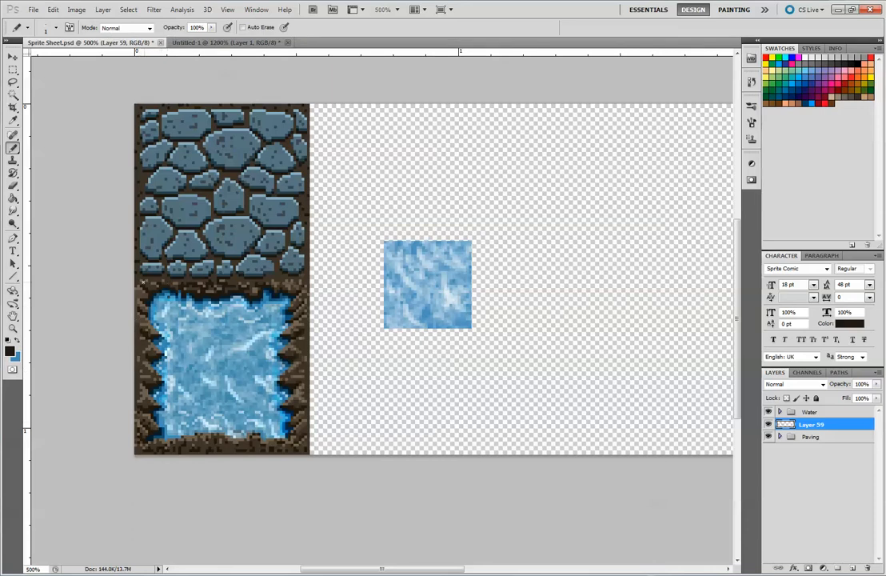
pyautogui.keyDown('alt'); pyautogui.click(146, 284); pyautogui.keyUp('alt')
pyautogui.click(228, 41)
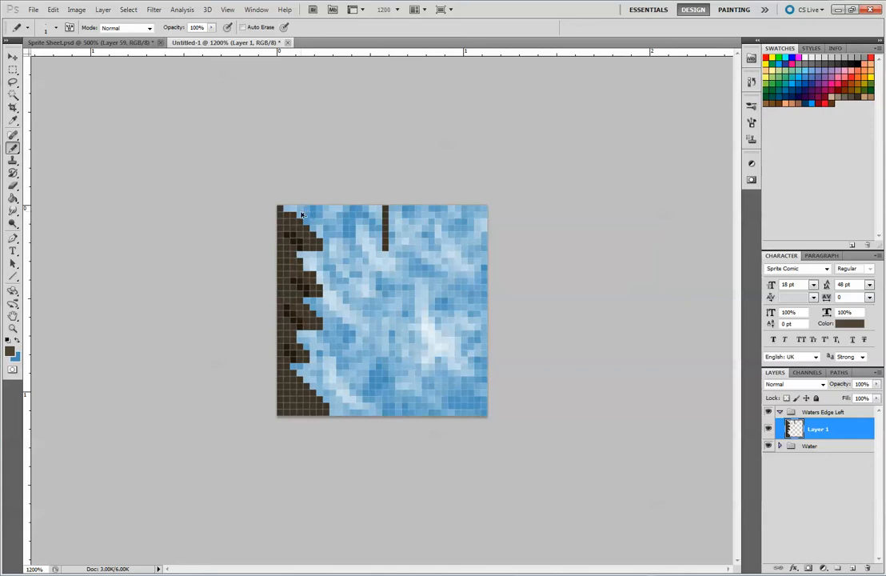
pyautogui.press('d')
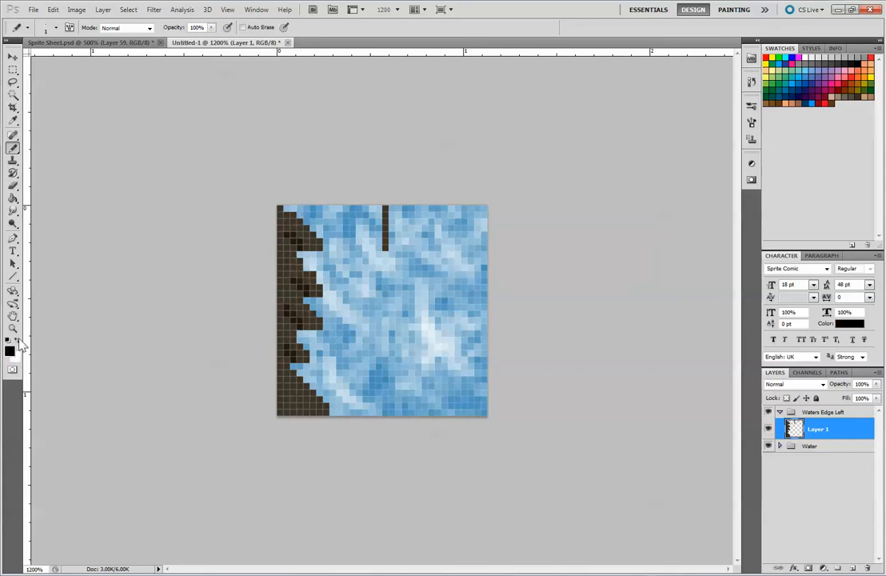
pyautogui.press('x')
# - Set the foreground colour to brown 6d5c48 based on the bank's dark brown, and try a stroke on the lower part of the bank
pyautogui.keyDown('alt'); pyautogui.click(295, 222); pyautogui.keyUp('alt')
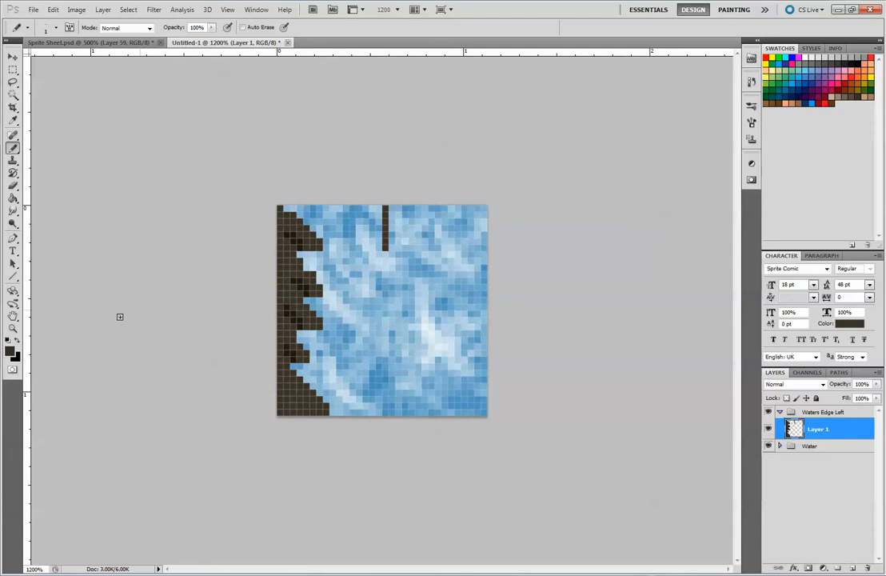
pyautogui.click(9, 352)
pyautogui.moveTo(486, 231); pyautogui.dragTo(489, 205)
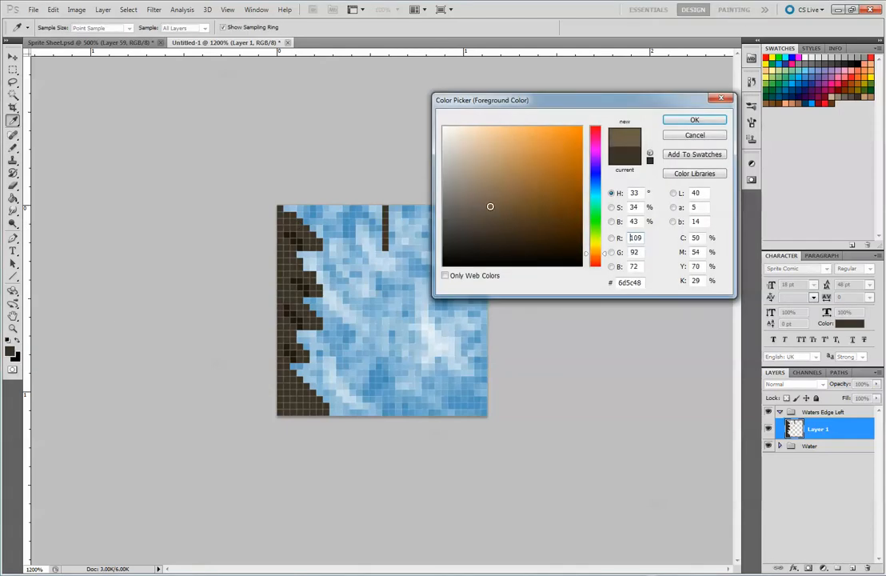
pyautogui.click(693, 119)
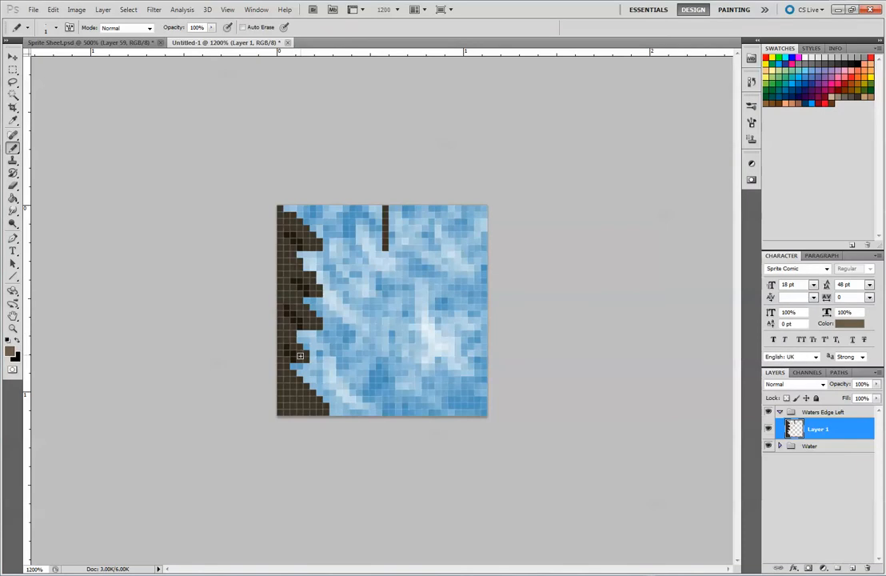
pyautogui.moveTo(300, 355); pyautogui.dragTo(284, 337)
pyautogui.hotkey('ctrl', 'z')
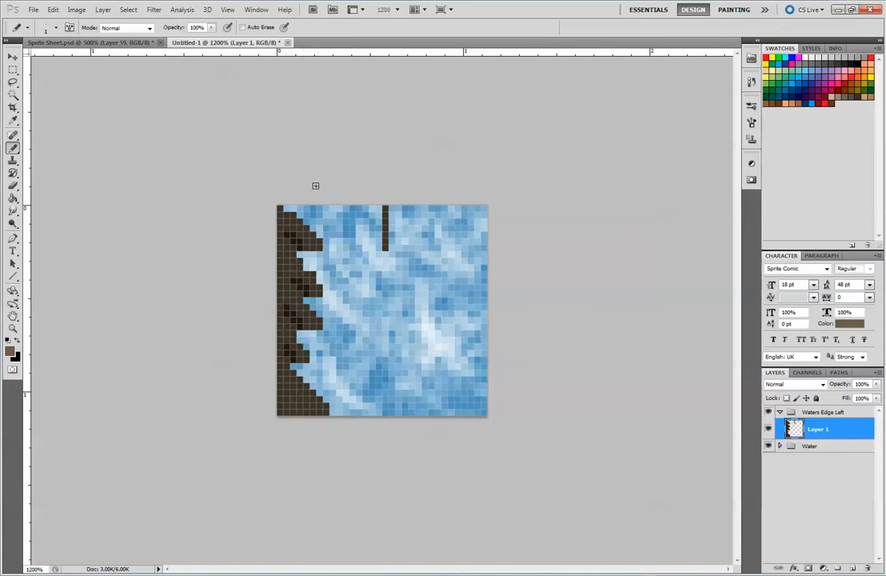
# - Set the foreground colour to brown 5d5142 and pencil mid-brown shading inside the points of the left bank
pyautogui.click(10, 351)
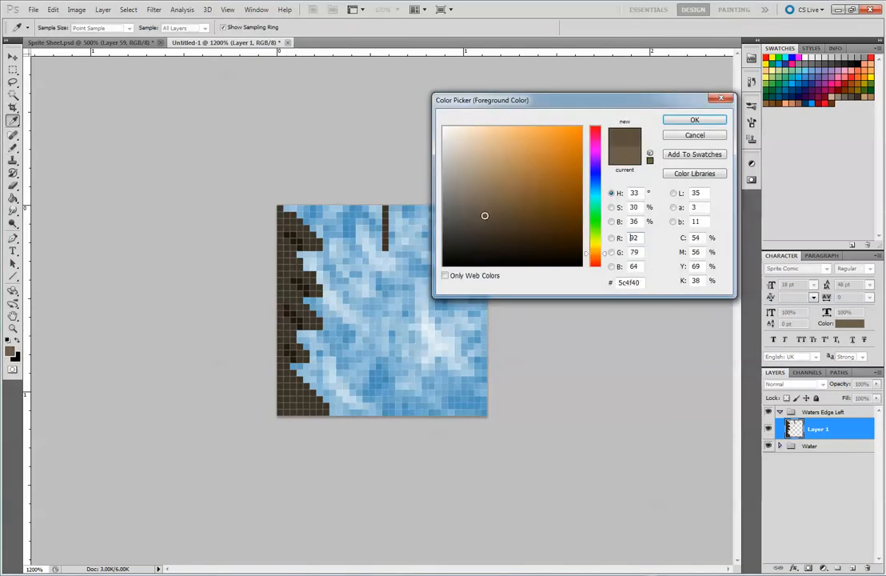
pyautogui.click(693, 134)
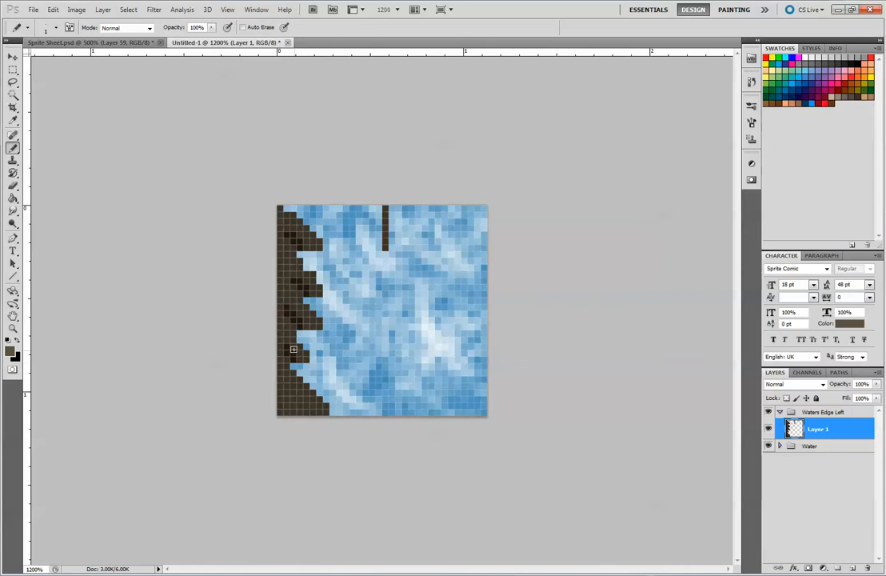
pyautogui.moveTo(283, 339); pyautogui.dragTo(299, 354)
pyautogui.moveTo(311, 323); pyautogui.dragTo(292, 303)
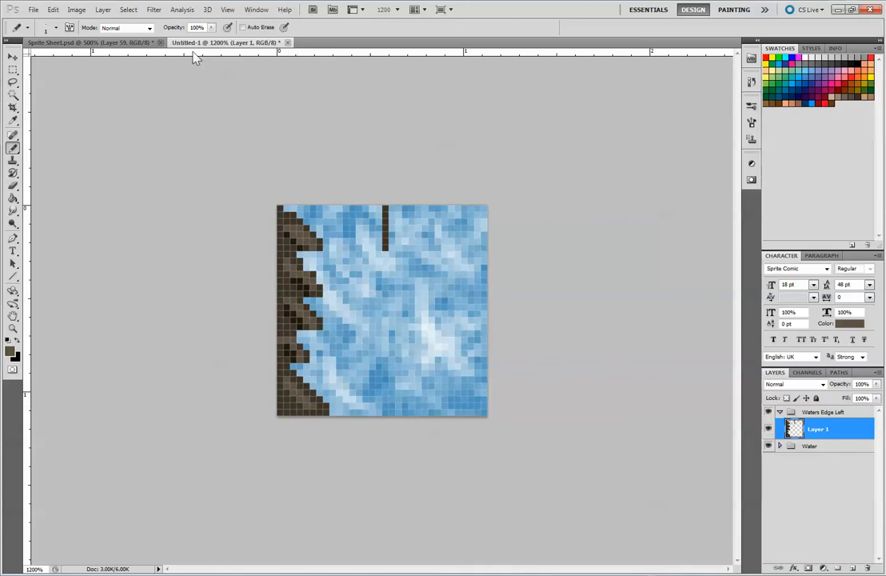
# - Check the bank in Sprite Sheet.psd, return to the tile, choose a lighter brown near 75624a, and paint it diagonally through the bank's points
pyautogui.click(111, 42)
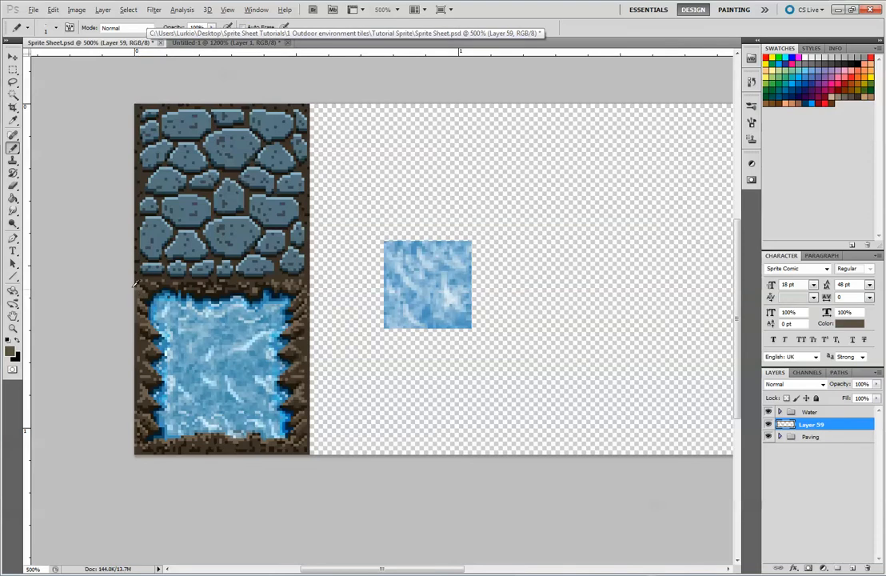
pyautogui.click(192, 42)
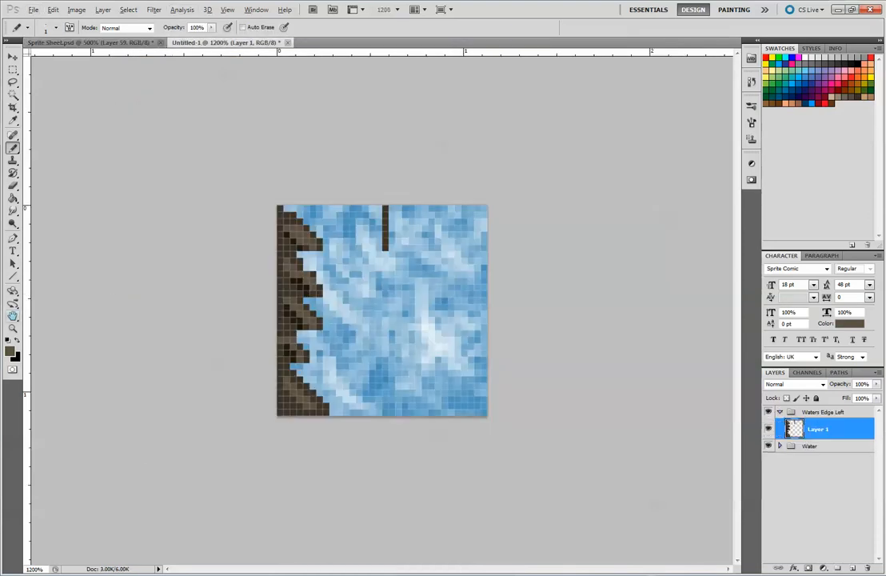
pyautogui.click(10, 349)
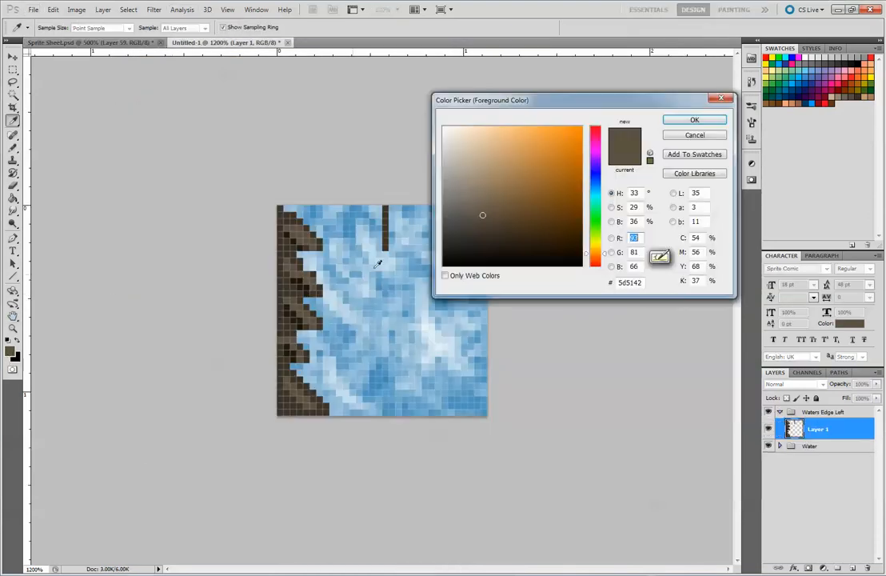
pyautogui.press('alt')
pyautogui.click(491, 205)
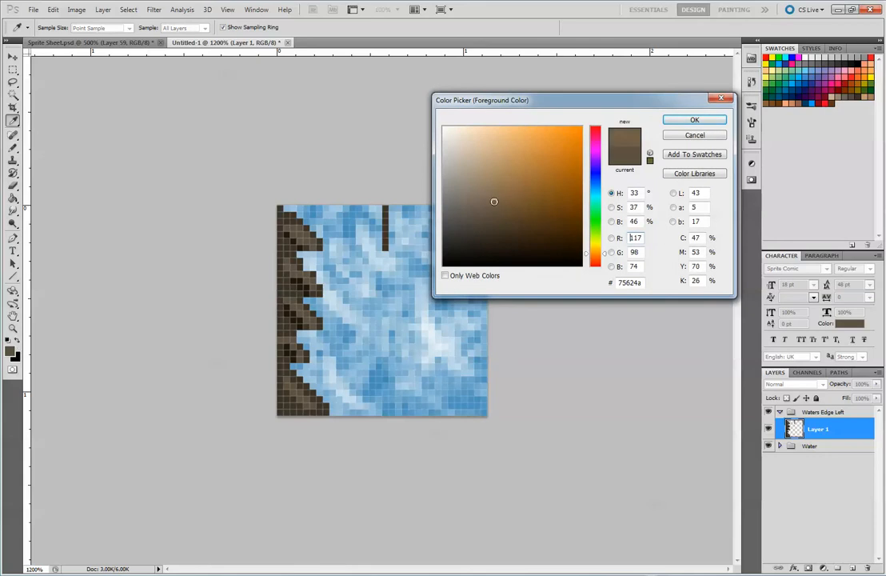
pyautogui.click(694, 120)
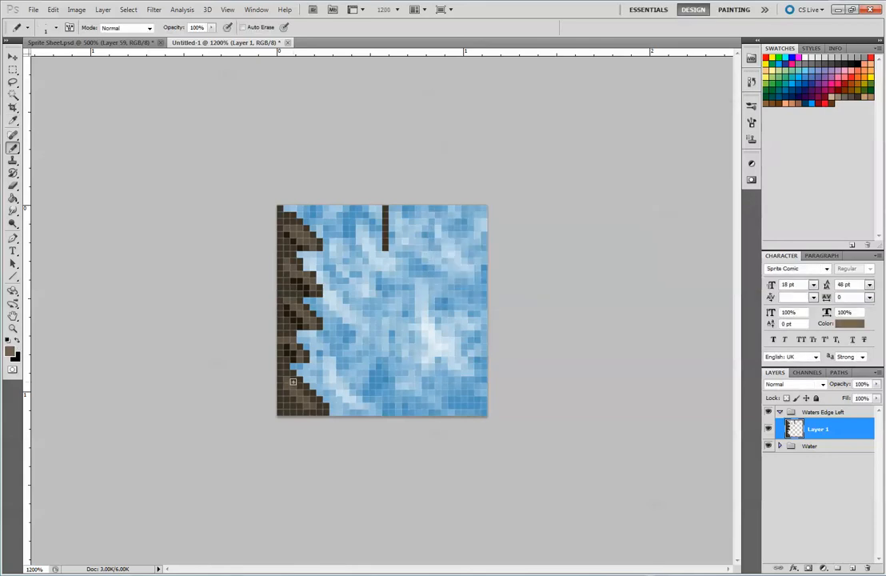
pyautogui.moveTo(296, 389); pyautogui.dragTo(310, 402)
pyautogui.moveTo(300, 301); pyautogui.dragTo(308, 314)
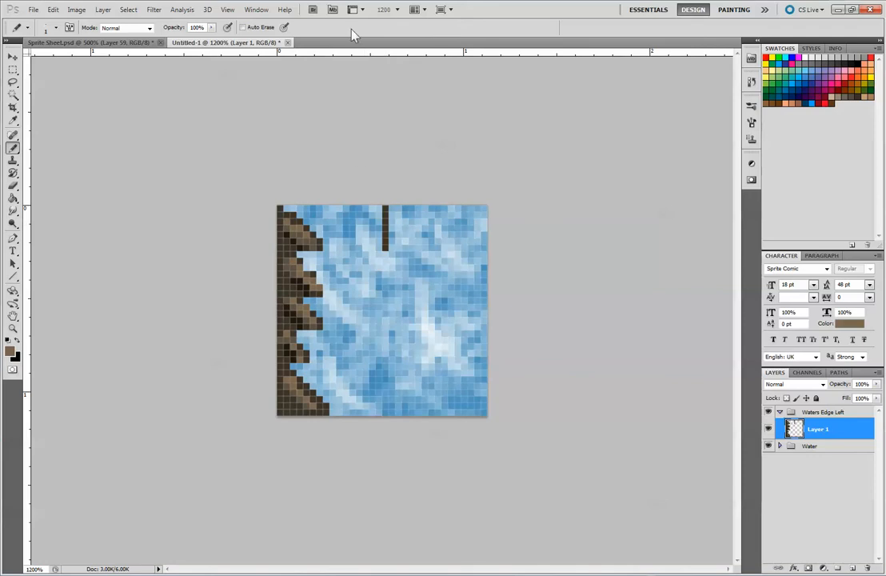
# - Compare with Sprite Sheet.psd again, return to the tile, and paint pale tan highlights, about b1a08c, along the sloping outer edges of the bank's points
pyautogui.click(136, 42)
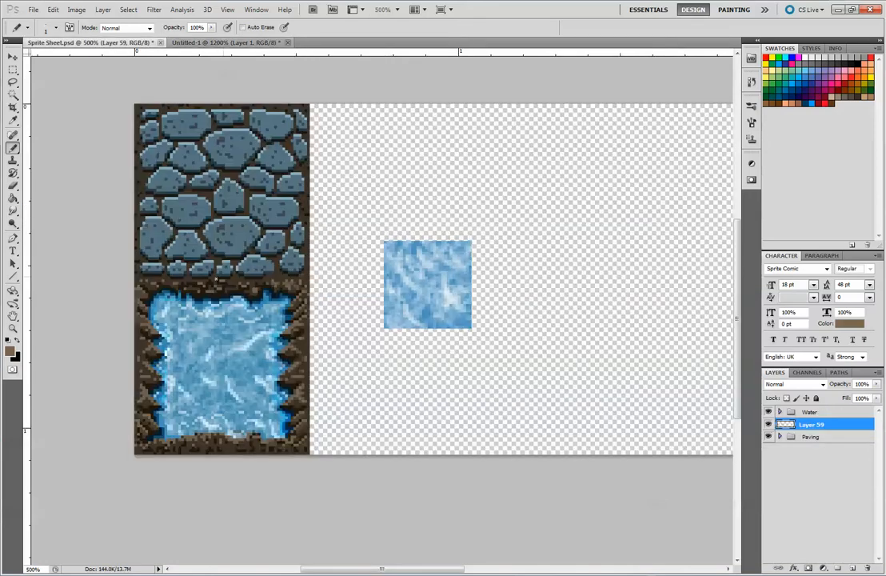
pyautogui.click(214, 42)
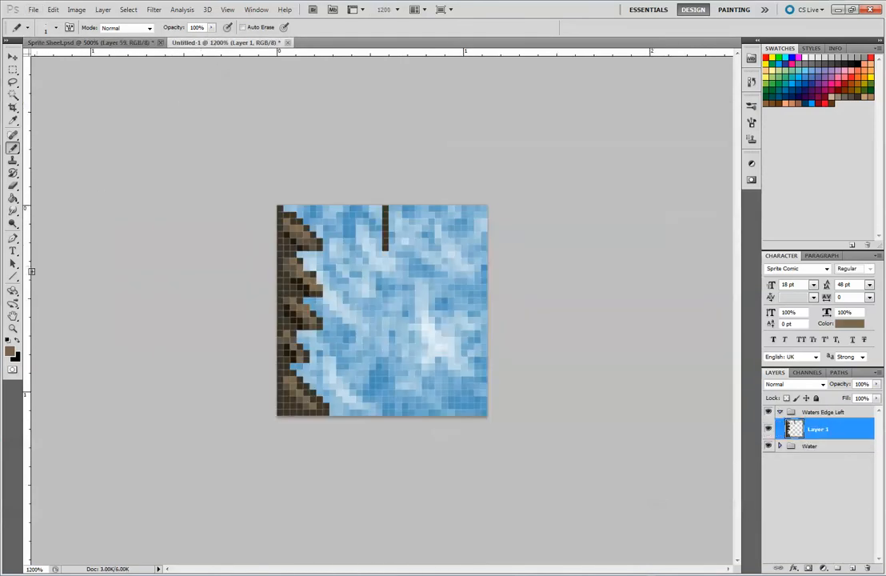
pyautogui.click(10, 351)
pyautogui.click(473, 172)
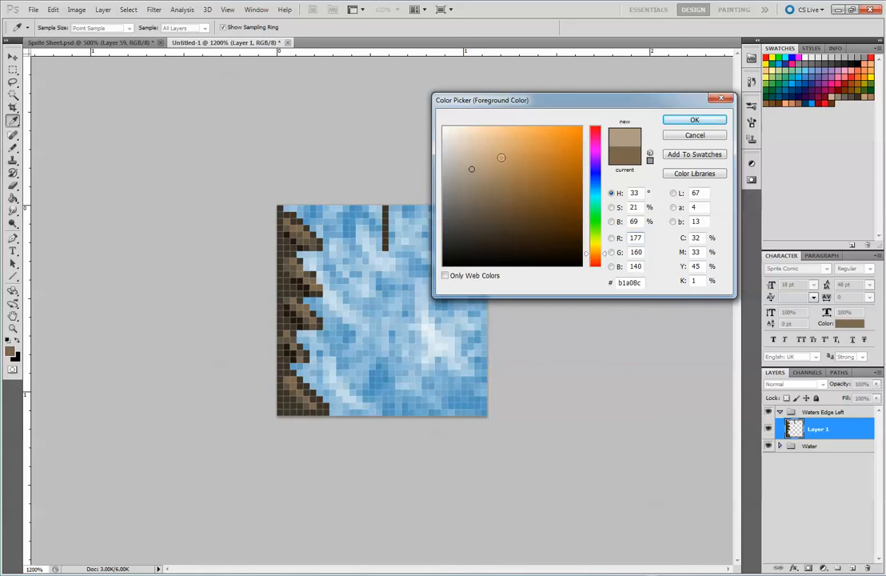
pyautogui.click(676, 120)
pyautogui.press('b')
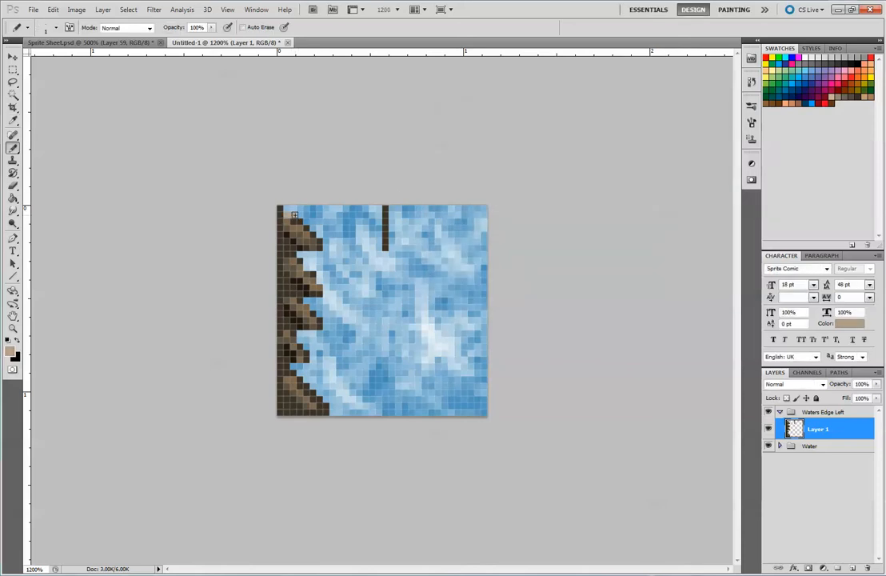
pyautogui.moveTo(300, 224); pyautogui.dragTo(317, 238)
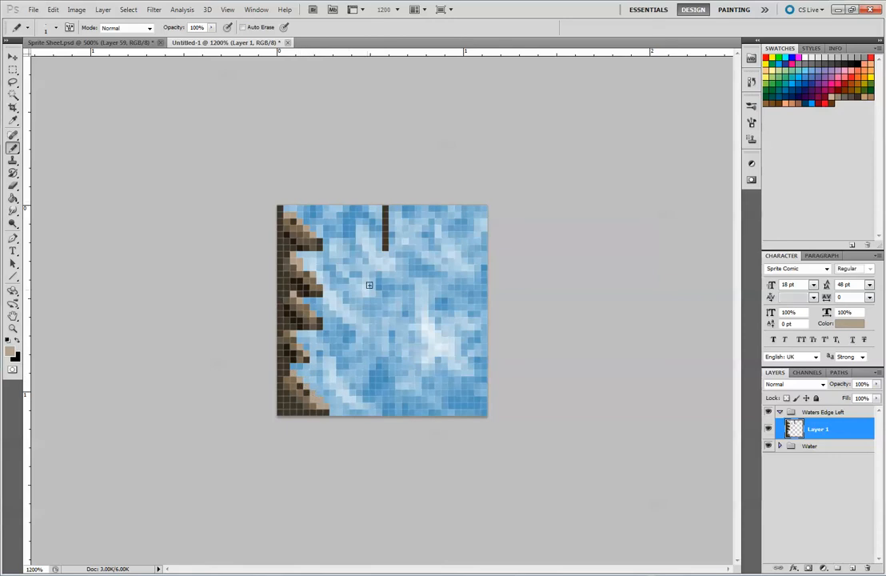
# - Check how the shaded bank reads against the water at reduced size and close up
pyautogui.hotkey('ctrl', '-')
pyautogui.hotkey('ctrl', '-')
pyautogui.hotkey('ctrl', '-')
pyautogui.hotkey('ctrl', '-')
pyautogui.hotkey('ctrl', '-')
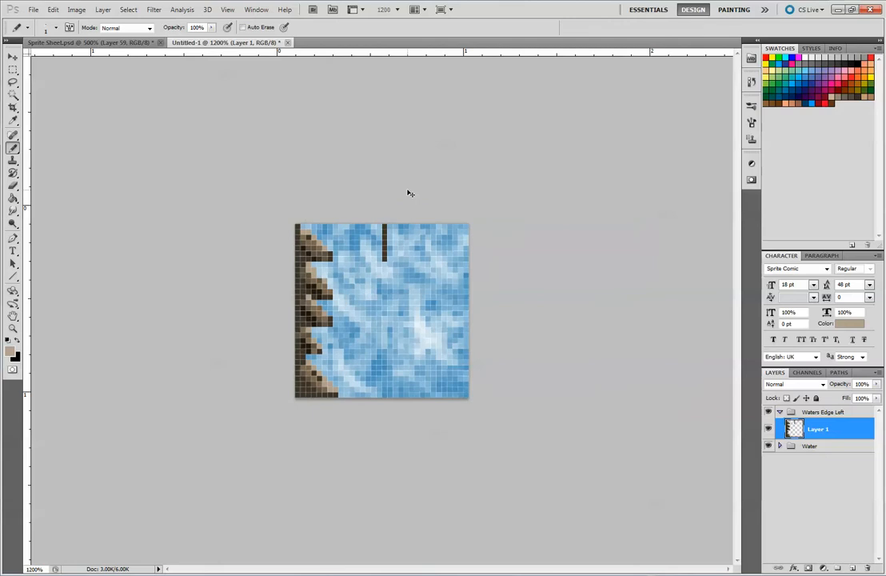
pyautogui.hotkey('ctrl', '-')
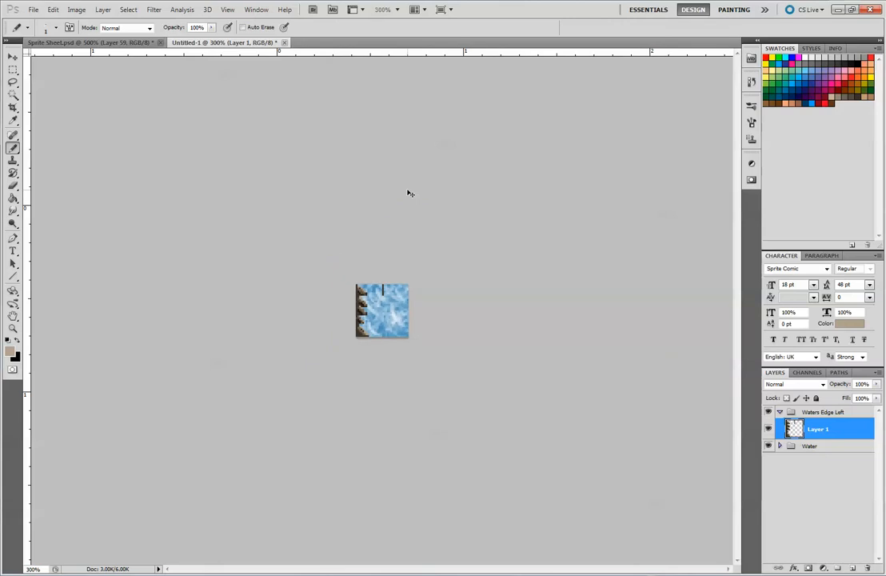
pyautogui.hotkey('ctrl', '+')
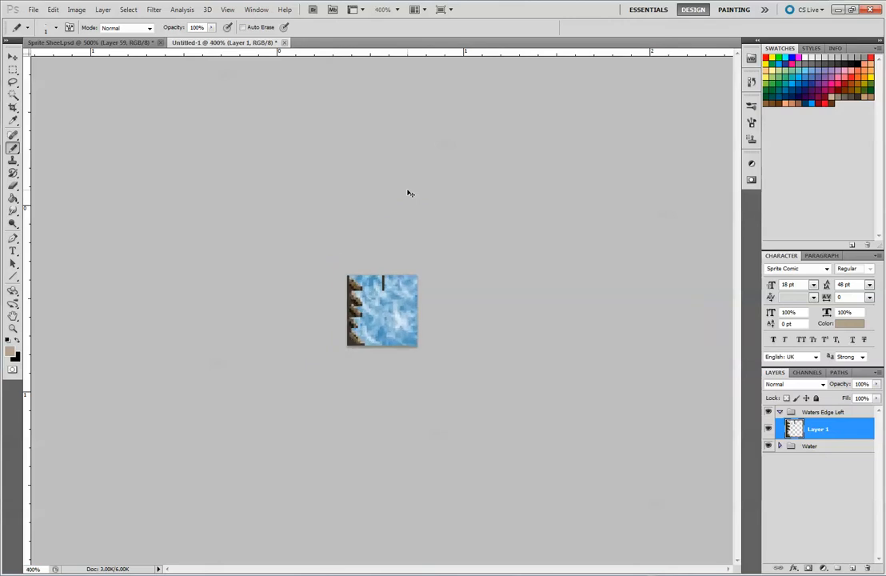
pyautogui.hotkey('ctrl', '+')
pyautogui.hotkey('ctrl', '+')
pyautogui.hotkey('ctrl', '+')
pyautogui.hotkey('ctrl', '+')
pyautogui.hotkey('ctrl', '+')
pyautogui.hotkey('ctrl', '+')
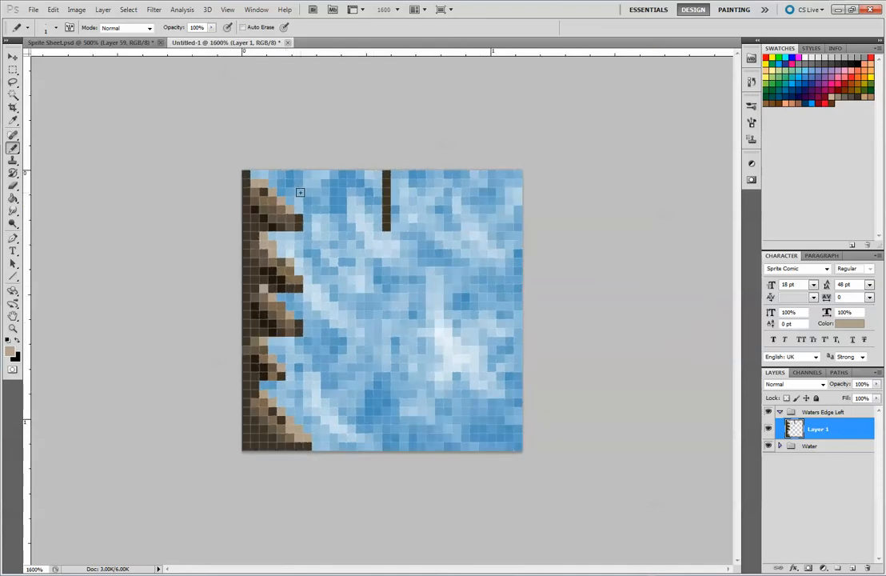
# - Rework the shading of the bank's second and third points with near-black and dark browns sampled from the bank
pyautogui.keyDown('alt'); pyautogui.click(272, 319); pyautogui.keyUp('alt')
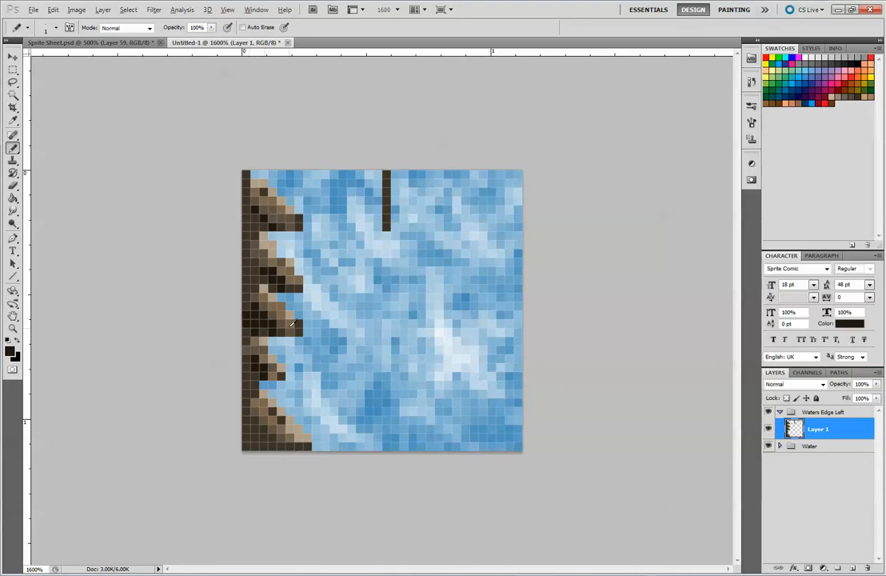
pyautogui.keyDown('alt'); pyautogui.click(257, 314); pyautogui.keyUp('alt')
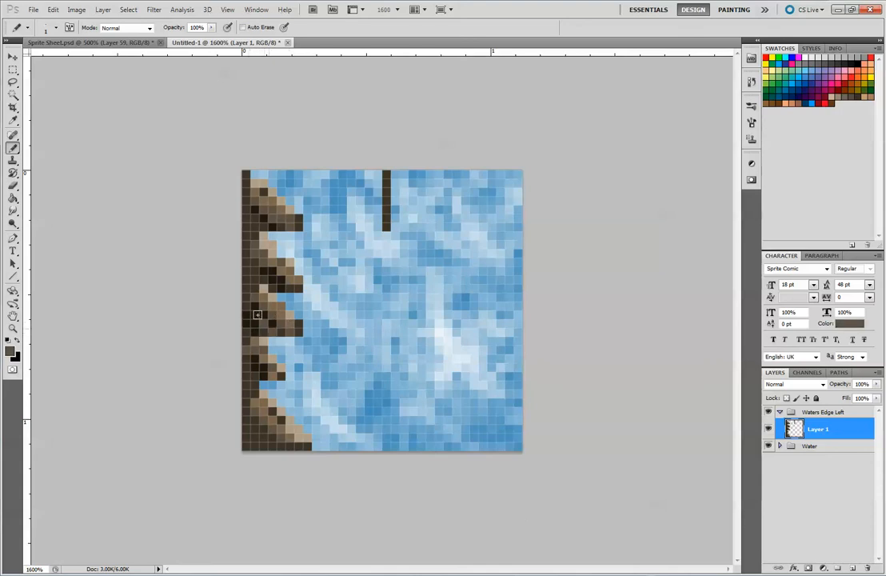
pyautogui.keyDown('alt'); pyautogui.click(245, 271); pyautogui.keyUp('alt')
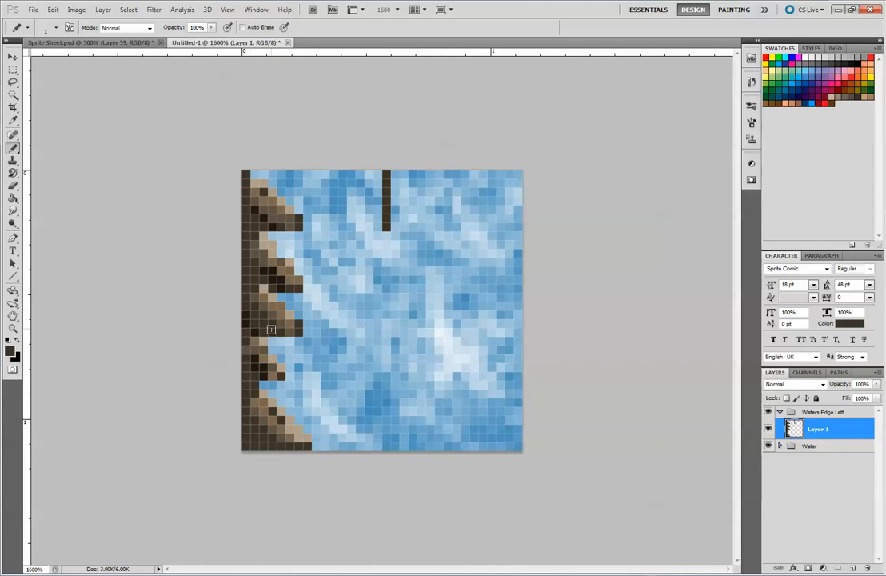
pyautogui.keyDown('alt'); pyautogui.click(278, 277); pyautogui.keyUp('alt')
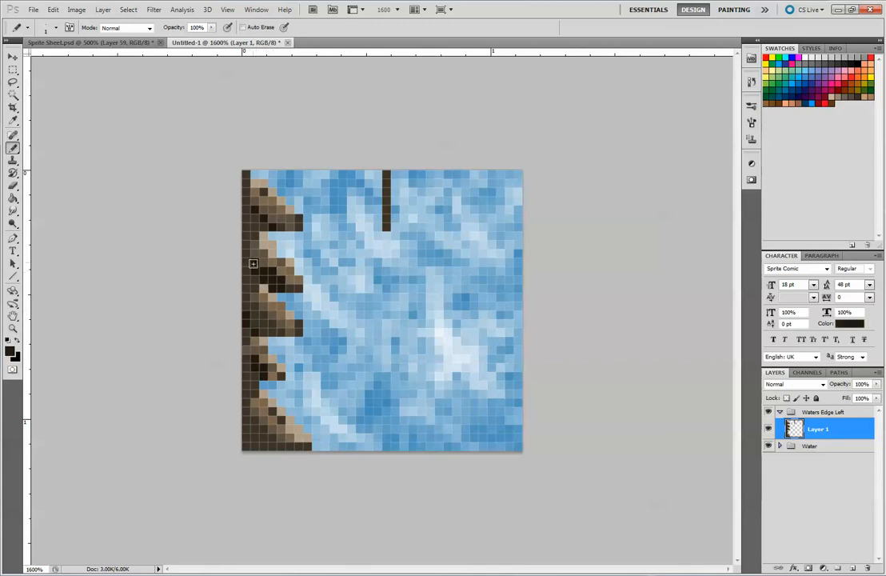
pyautogui.click(275, 282)
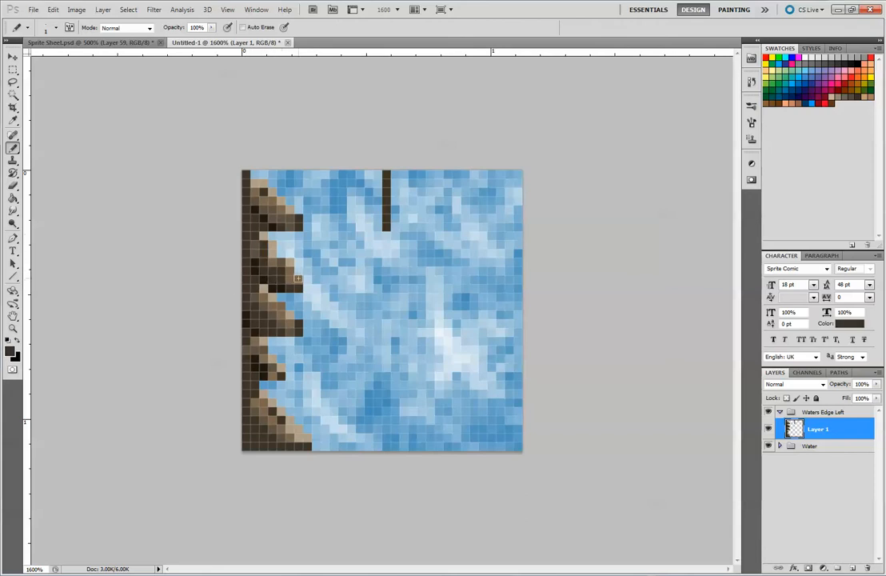
# - Sample near-black from the bank and darken the fourth point and the notch beneath it
pyautogui.keyDown('alt'); pyautogui.click(259, 371); pyautogui.keyUp('alt')
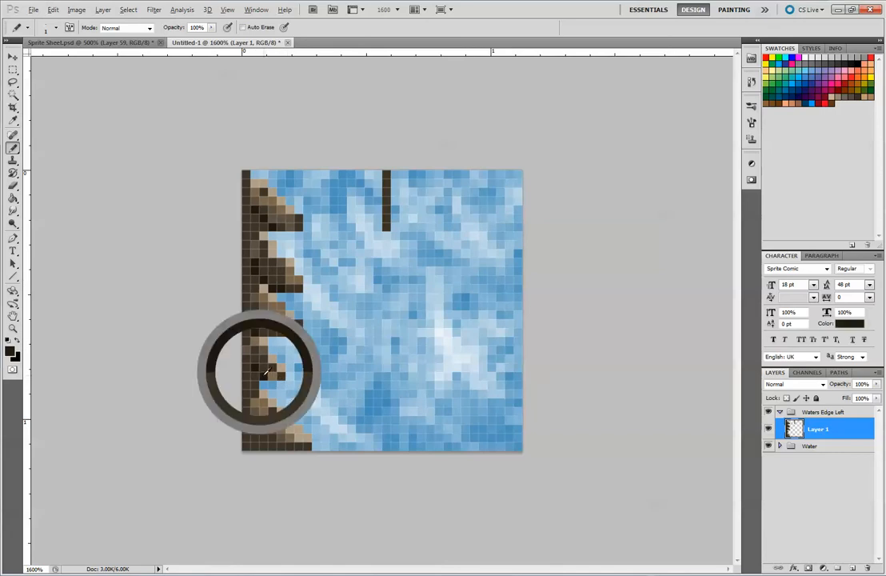
pyautogui.moveTo(255, 385)
pyautogui.mouseDown()
pyautogui.moveTo(247, 371)
pyautogui.moveTo(252, 351)
pyautogui.mouseUp()
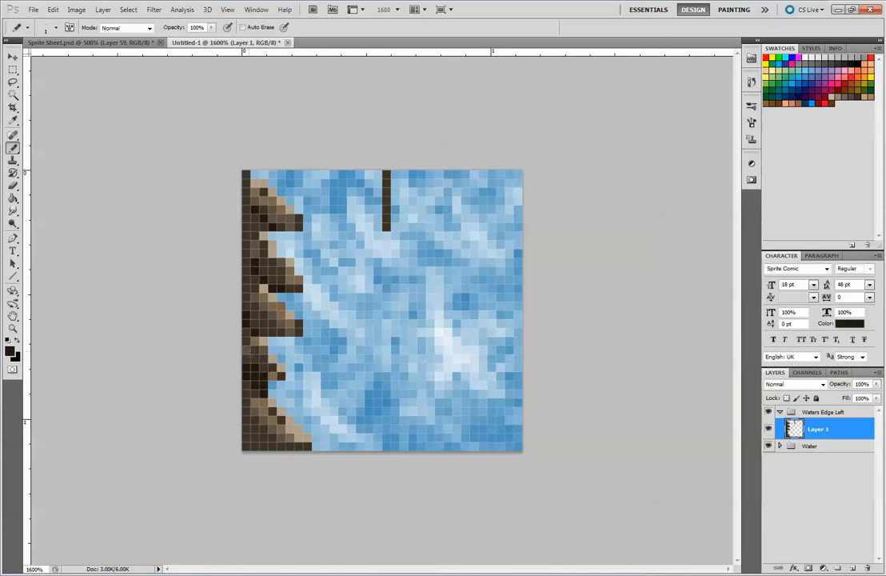
pyautogui.keyDown('alt'); pyautogui.click(259, 370); pyautogui.keyUp('alt')
pyautogui.click(263, 377)
pyautogui.click(254, 366)
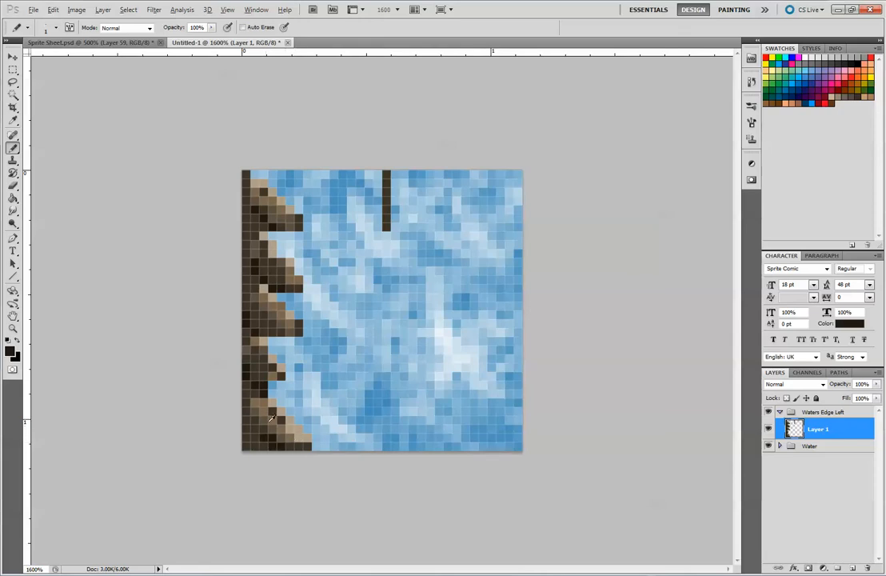
# - Shade the lowest point and bottom edge of the bank with dark tones sampled from the bank
pyautogui.click(263, 422)
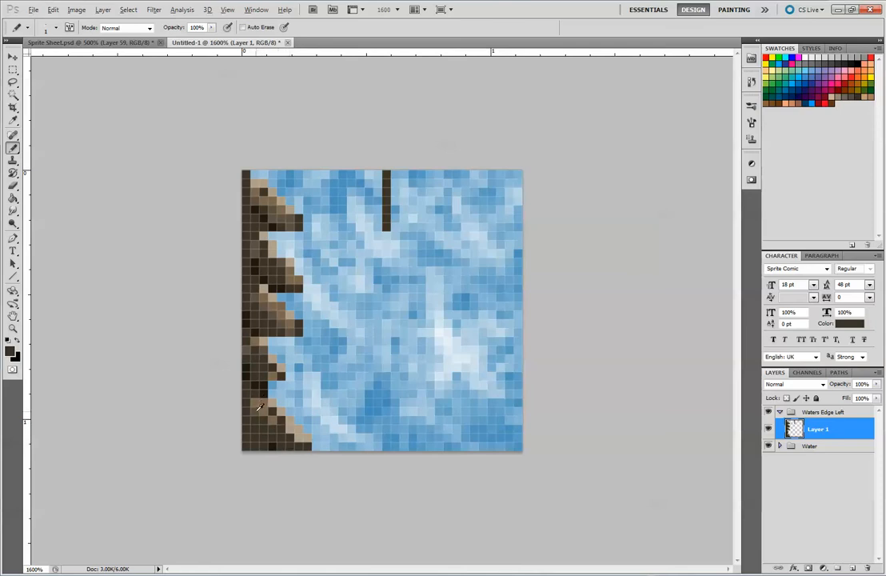
pyautogui.keyDown('alt'); pyautogui.click(263, 367); pyautogui.keyUp('alt')
pyautogui.moveTo(255, 420)
pyautogui.mouseDown()
pyautogui.moveTo(302, 443)
pyautogui.moveTo(269, 400)
pyautogui.moveTo(257, 352)
pyautogui.moveTo(264, 416)
pyautogui.moveTo(257, 439)
pyautogui.moveTo(287, 450)
pyautogui.mouseUp()
pyautogui.keyDown('alt'); pyautogui.click(274, 368); pyautogui.keyUp('alt')
pyautogui.keyDown('alt'); pyautogui.click(257, 376); pyautogui.keyUp('alt')
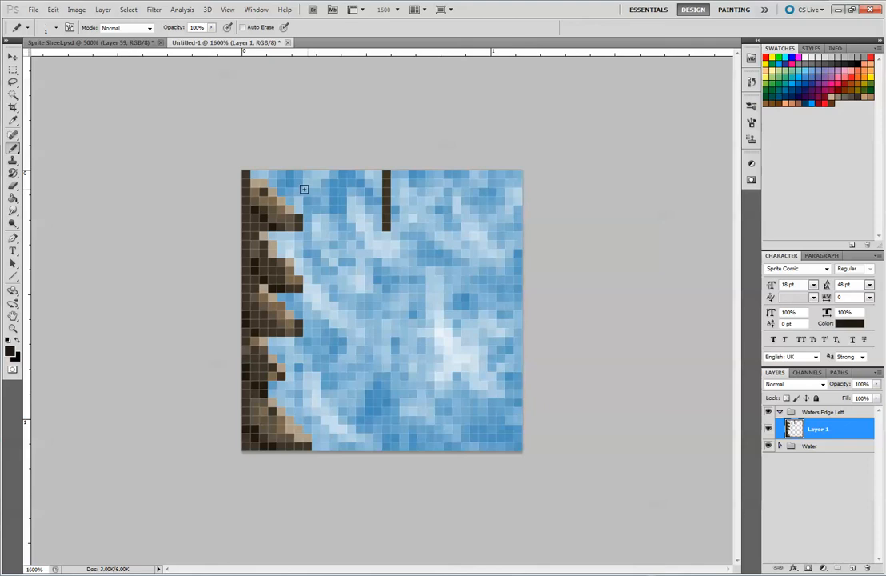
# - Set the foreground colour to greyish brown 948879 and repaint the pale highlights on the bank's points with it
pyautogui.keyDown('alt'); pyautogui.click(264, 183); pyautogui.keyUp('alt')
pyautogui.click(10, 351)
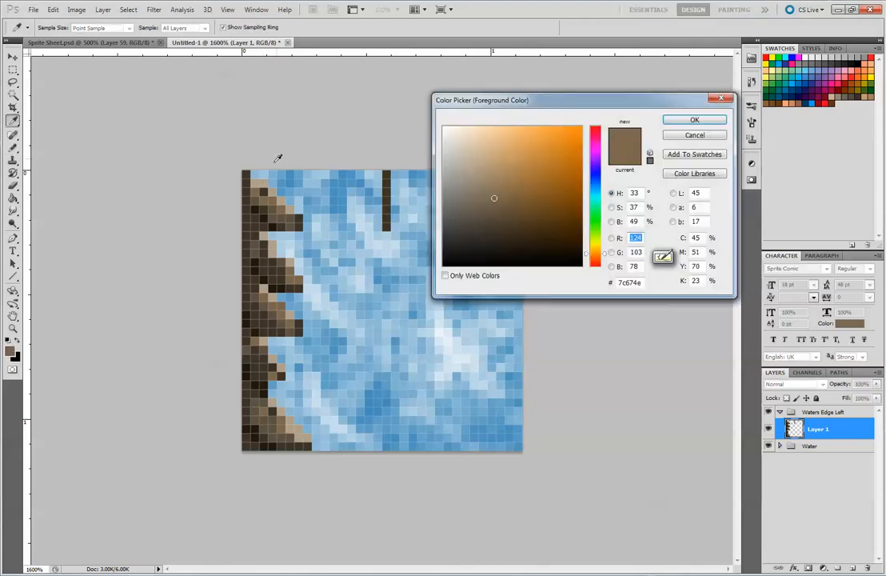
pyautogui.click(265, 183)
pyautogui.moveTo(477, 189); pyautogui.dragTo(468, 185)
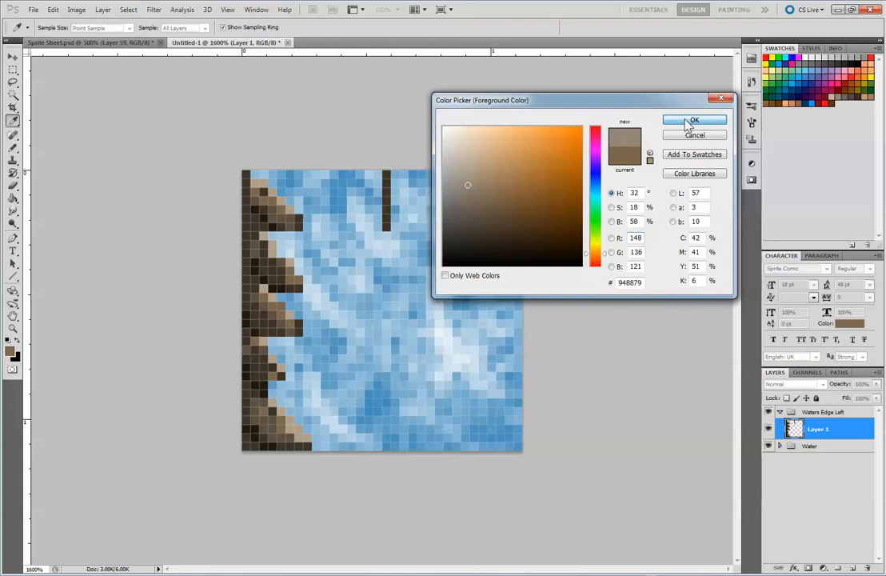
pyautogui.click(682, 120)
pyautogui.press('b')
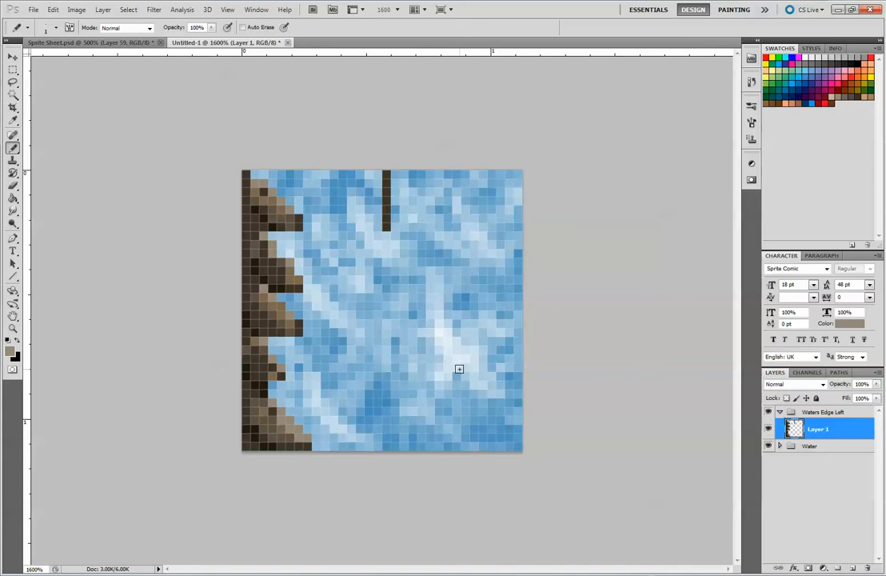
pyautogui.press('alt')
pyautogui.press('alt')
pyautogui.click(13, 57)
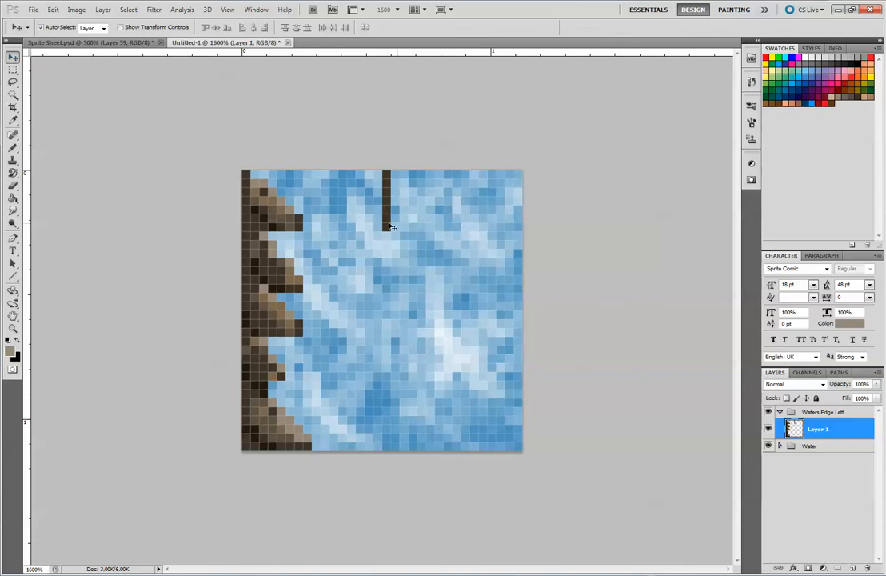
pyautogui.scroll(1, 406, 182)
pyautogui.scroll(-5, 406, 182)
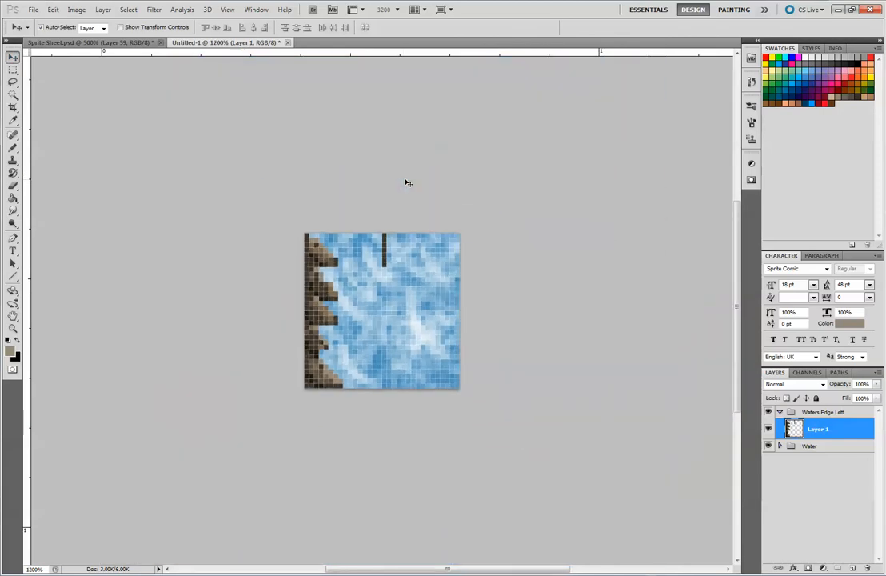
pyautogui.scroll(3, 406, 182)
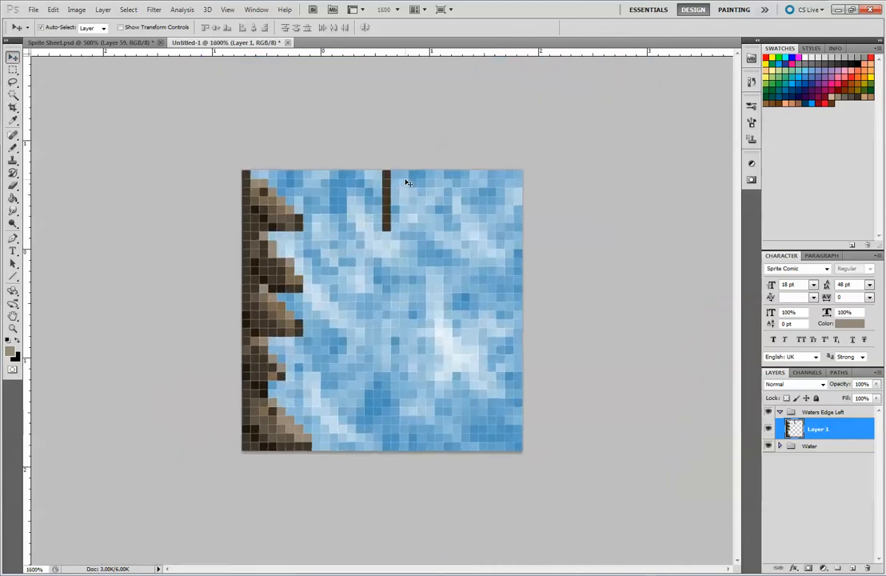
pyautogui.scroll(-7, 406, 183)
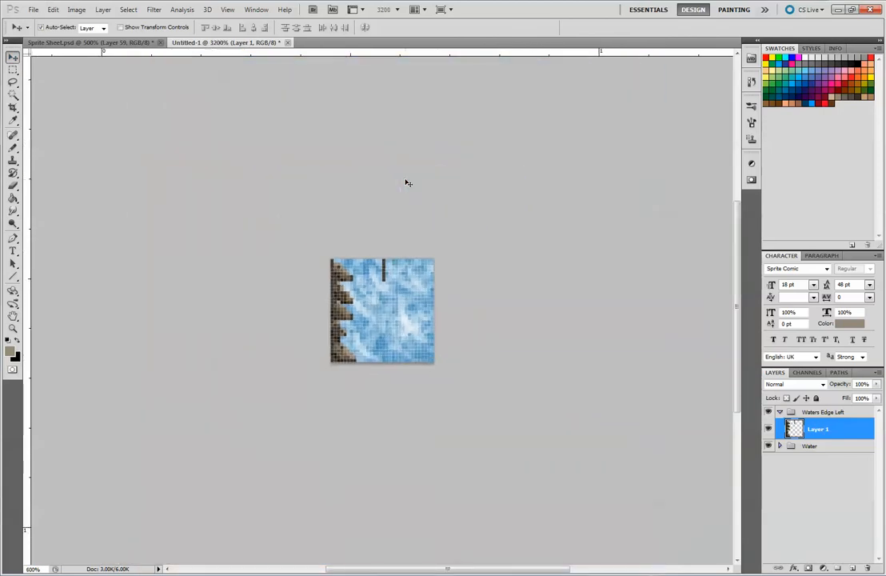
# - Examine the shaded bank tile at reduced and enlarged scales to judge how the brown tones read against the water
pyautogui.scroll(-3, 406, 182)
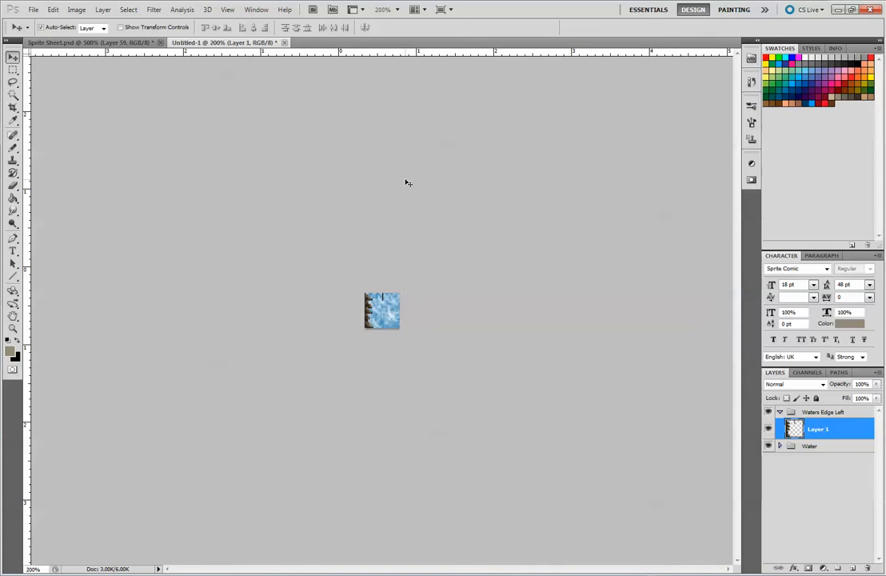
pyautogui.scroll(1, 406, 183)
pyautogui.hotkey('ctrl', '+')
pyautogui.hotkey('ctrl', '+')
pyautogui.hotkey('ctrl', '+')
pyautogui.hotkey('ctrl', '+')
pyautogui.hotkey('ctrl', '+')
pyautogui.hotkey('ctrl', '+')
pyautogui.hotkey('ctrl', '+')
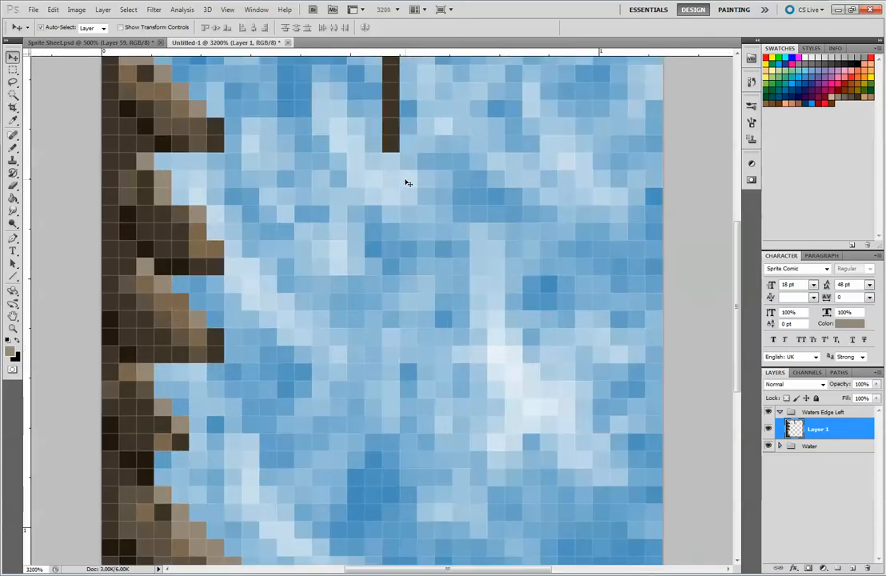
pyautogui.keyDown('alt'); pyautogui.scroll(-1, 406, 182); pyautogui.keyUp('alt')
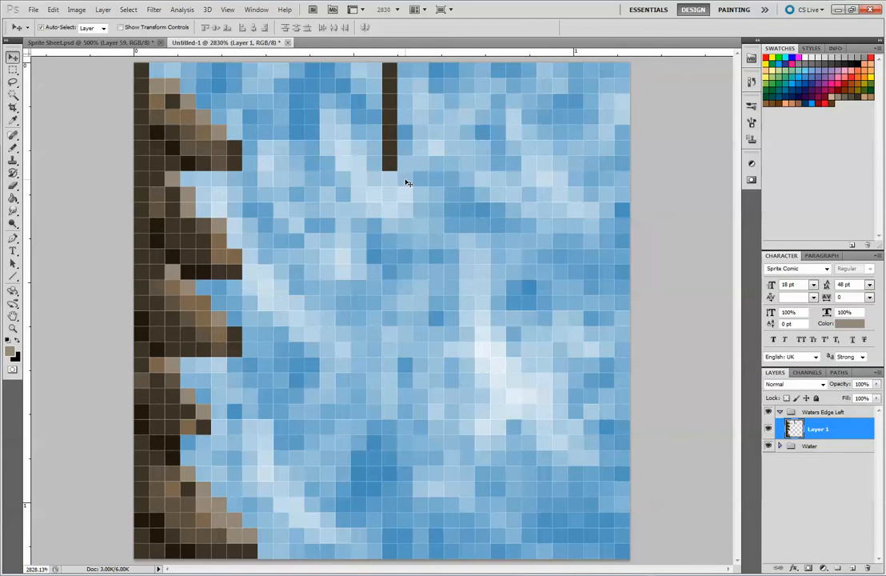
pyautogui.keyDown('alt'); pyautogui.scroll(-3, 406, 182); pyautogui.keyUp('alt')
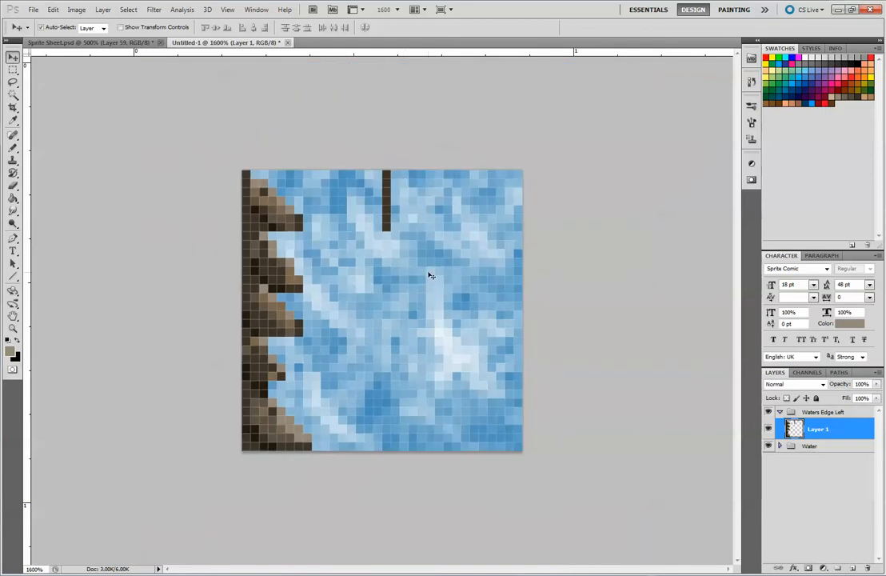
pyautogui.keyDown('alt'); pyautogui.scroll(-5, 430, 275); pyautogui.keyUp('alt')
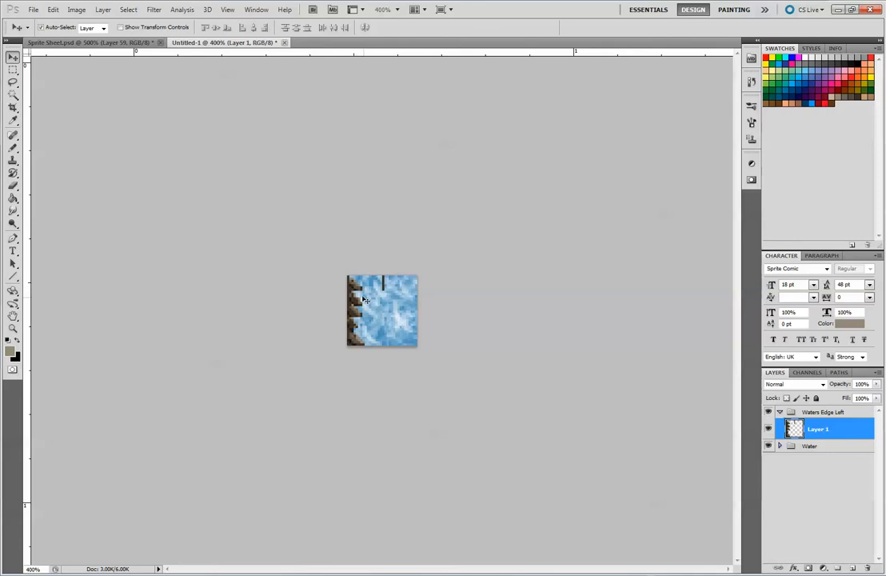
pyautogui.hotkey('ctrl', '+')
pyautogui.hotkey('ctrl', '+')
pyautogui.hotkey('ctrl', '+')
pyautogui.hotkey('ctrl', '+')
pyautogui.hotkey('ctrl', '+')
pyautogui.hotkey('ctrl', '+')
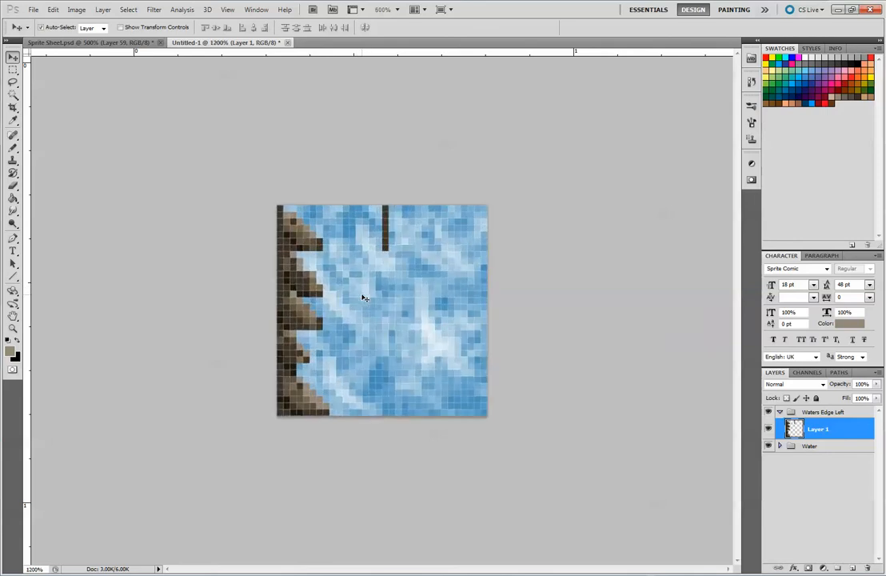
pyautogui.hotkey('ctrl', '+')
pyautogui.hotkey('ctrl', '-')
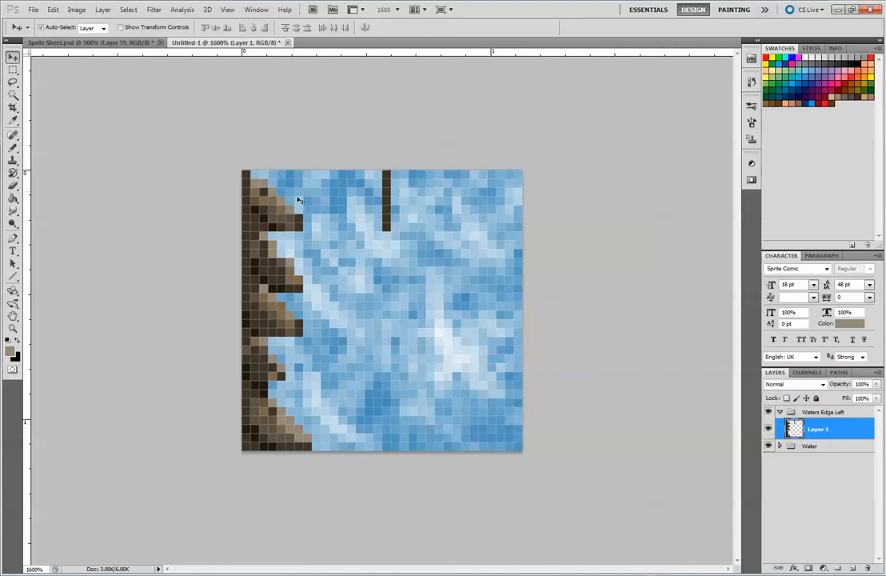
# - Set the foreground colour to dark navy 0d3148, based on a blue sampled from the water, and pencil shadows beneath the bank's upper four points
pyautogui.press('alt')
pyautogui.click(9, 351)
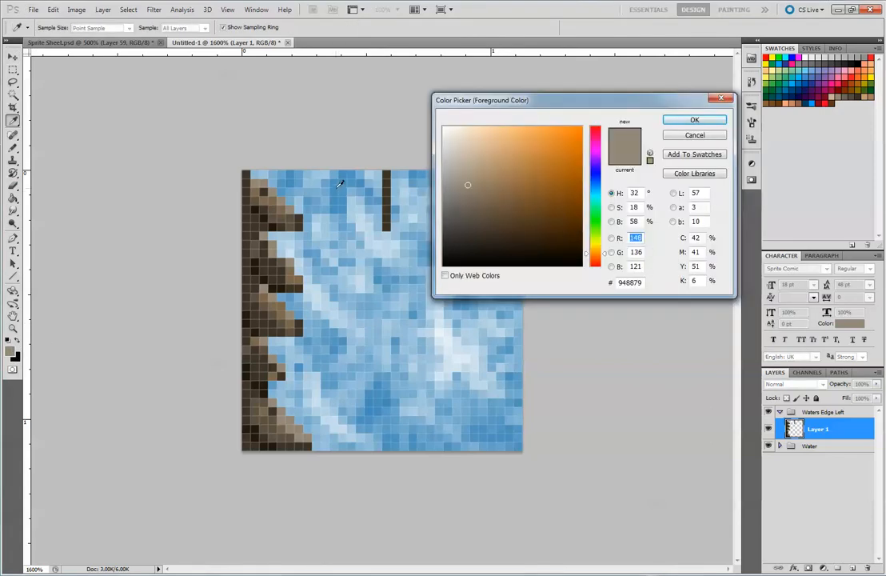
pyautogui.click(340, 189)
pyautogui.moveTo(542, 208)
pyautogui.mouseDown()
pyautogui.moveTo(563, 233)
pyautogui.moveTo(558, 227)
pyautogui.mouseUp()
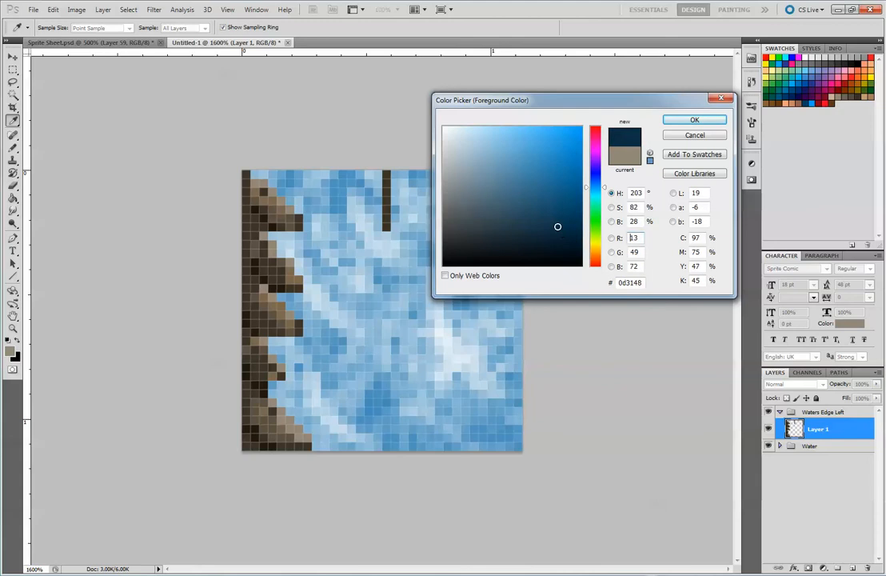
pyautogui.click(694, 120)
pyautogui.press('v')
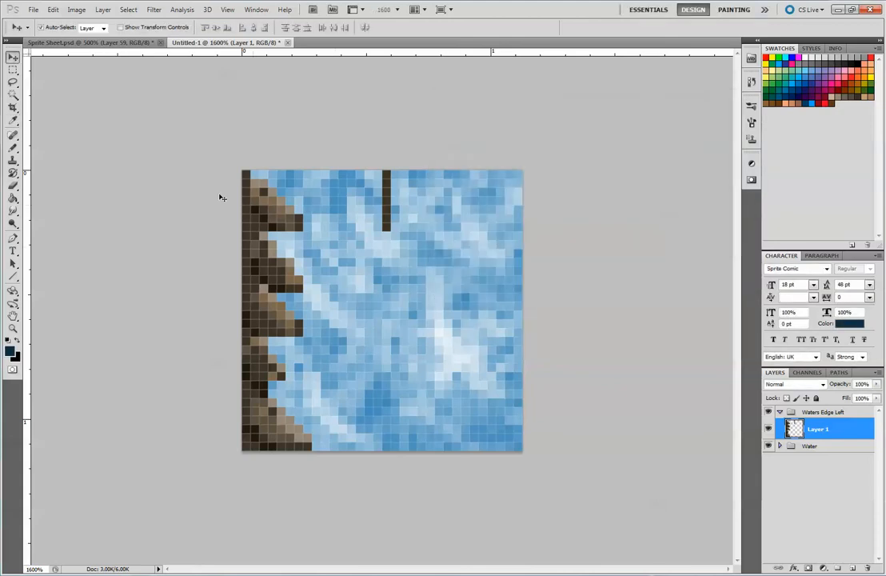
pyautogui.click(13, 148)
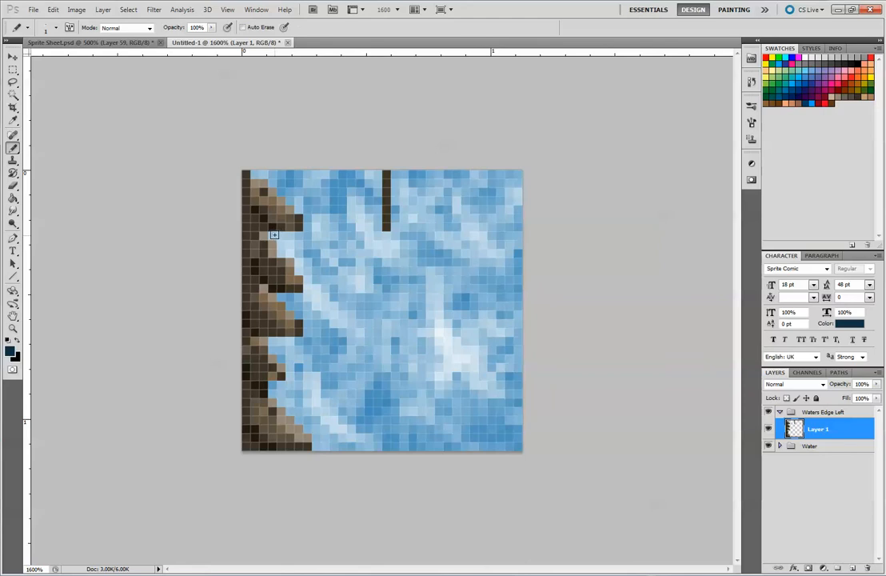
pyautogui.moveTo(293, 234); pyautogui.dragTo(310, 235)
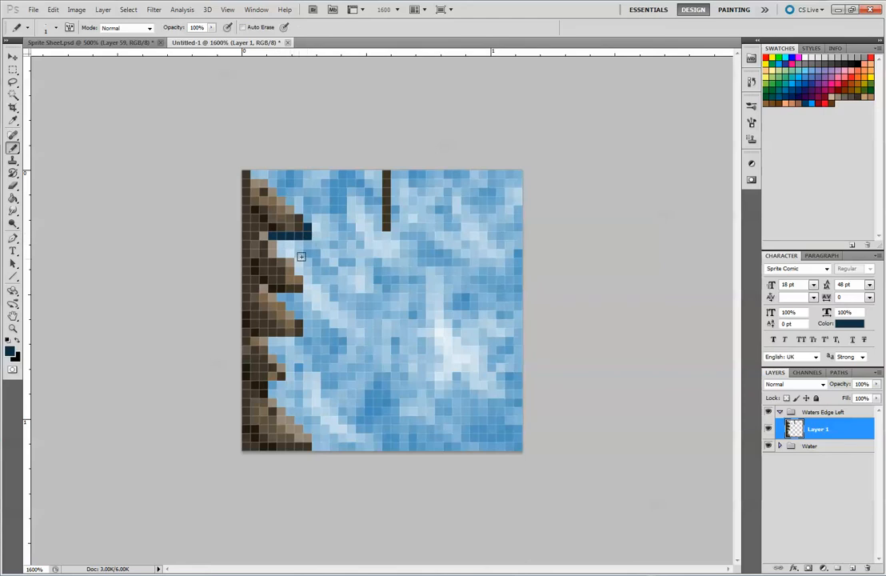
pyautogui.moveTo(285, 297)
pyautogui.mouseDown()
pyautogui.moveTo(306, 294)
pyautogui.moveTo(307, 270)
pyautogui.mouseUp()
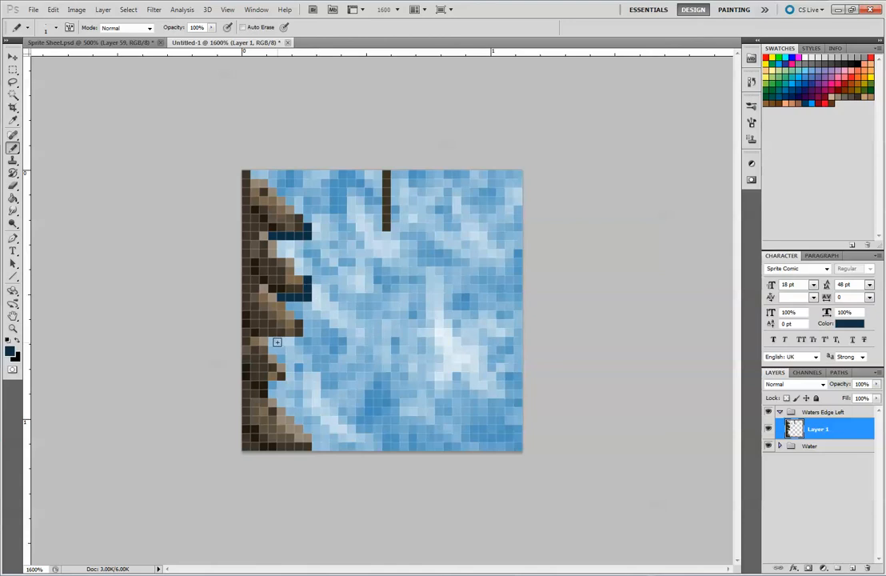
pyautogui.moveTo(273, 341)
pyautogui.mouseDown()
pyautogui.moveTo(303, 342)
pyautogui.moveTo(308, 326)
pyautogui.mouseUp()
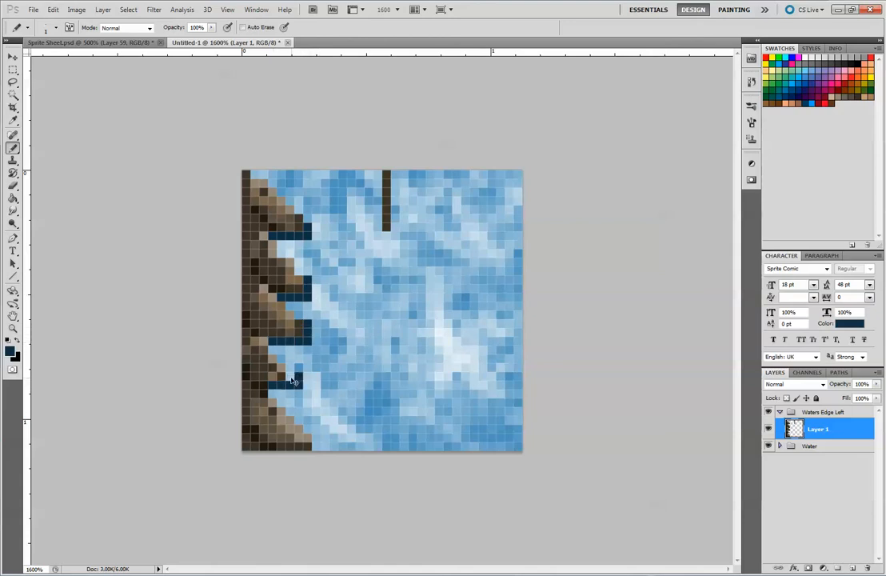
pyautogui.moveTo(270, 385)
pyautogui.mouseDown()
pyautogui.moveTo(293, 381)
pyautogui.moveTo(287, 396)
pyautogui.mouseUp()
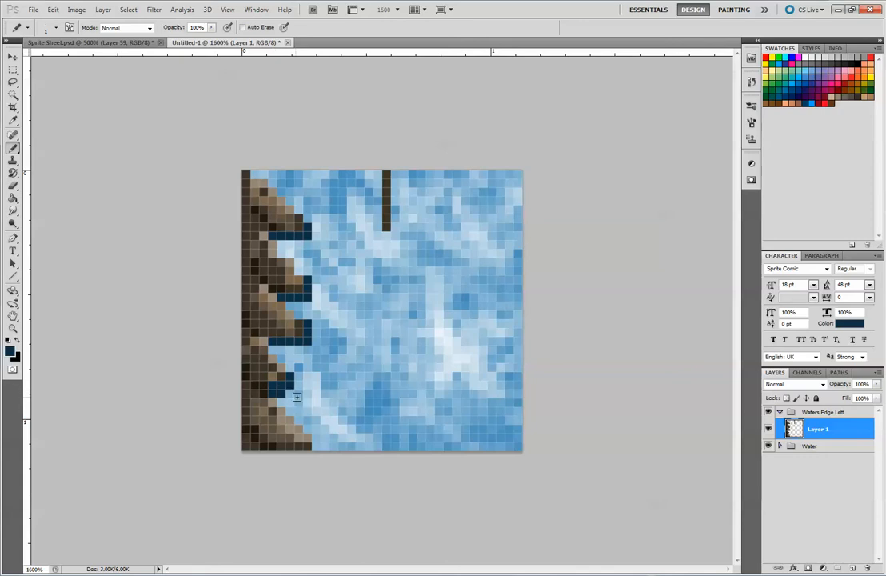
# - Paint navy shadow pixels beside the tip of the lowest point and along the tile's top edge next to the bank
pyautogui.click(317, 442)
pyautogui.moveTo(256, 173); pyautogui.dragTo(264, 174)
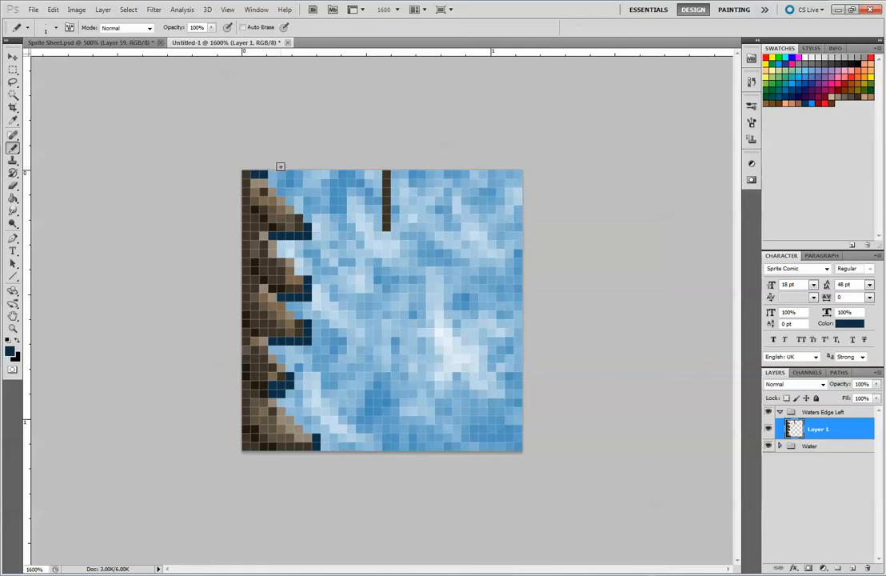
pyautogui.moveTo(270, 175); pyautogui.dragTo(296, 173)
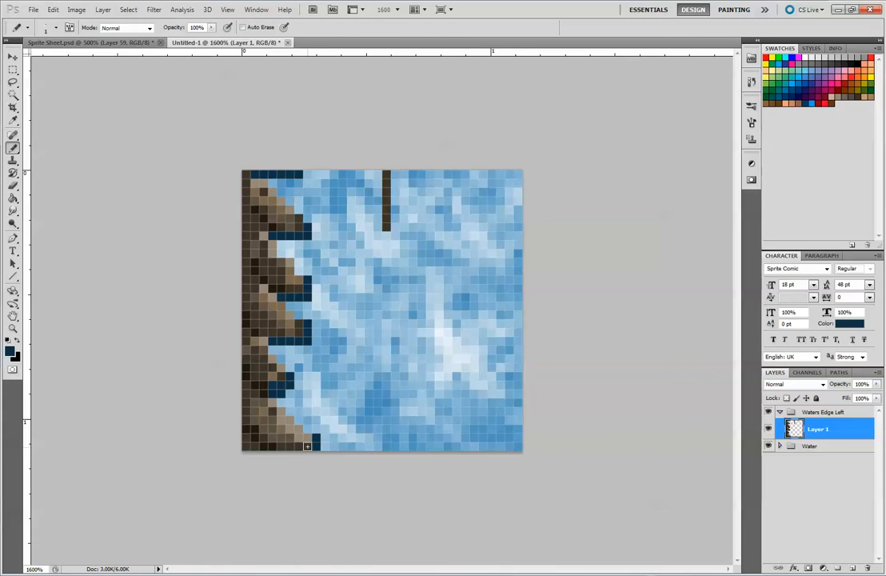
pyautogui.click(303, 173)
# - Set the foreground colour to mid blue 3a6988 and paint a softer shadow band along the navy shadows of the bank's points
pyautogui.press('alt')
pyautogui.click(10, 349)
pyautogui.moveTo(571, 217); pyautogui.dragTo(524, 192)
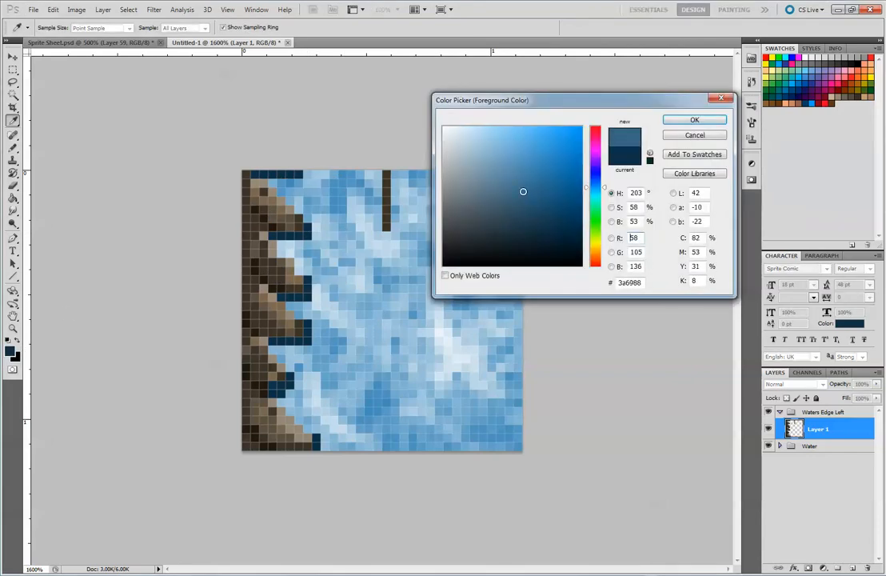
pyautogui.click(690, 120)
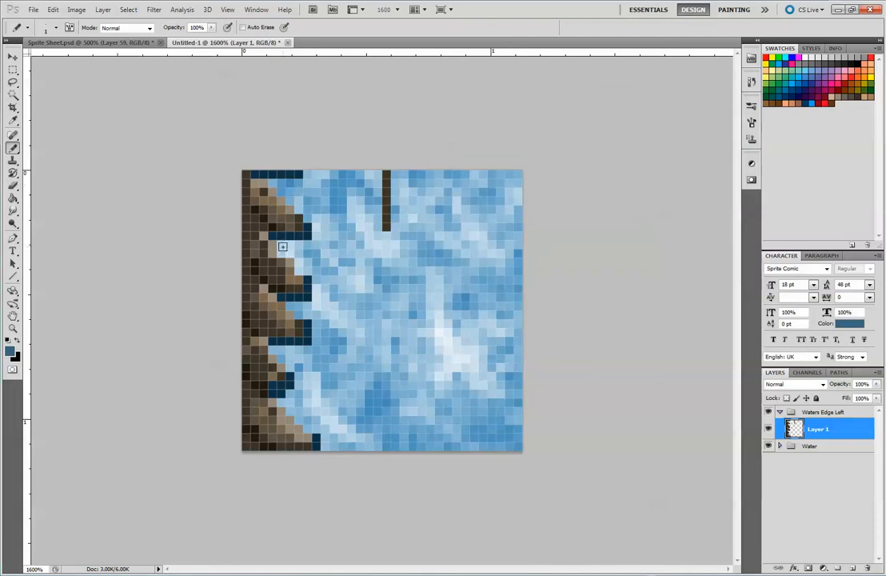
pyautogui.moveTo(282, 246)
pyautogui.mouseDown()
pyautogui.moveTo(305, 246)
pyautogui.moveTo(316, 229)
pyautogui.mouseUp()
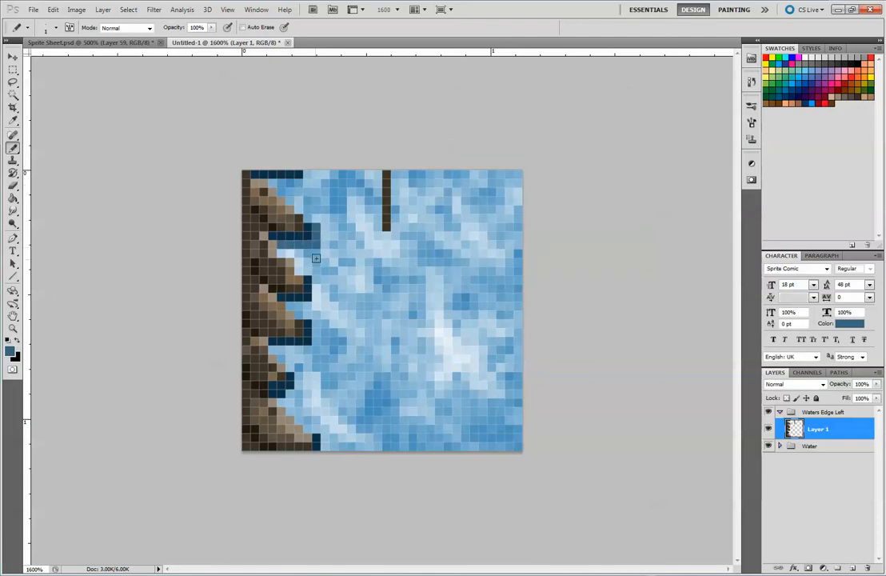
pyautogui.moveTo(319, 236)
pyautogui.mouseDown()
pyautogui.moveTo(276, 248)
pyautogui.moveTo(302, 252)
pyautogui.mouseUp()
pyautogui.moveTo(288, 306)
pyautogui.mouseDown()
pyautogui.moveTo(316, 299)
pyautogui.moveTo(309, 316)
pyautogui.mouseUp()
pyautogui.moveTo(280, 348); pyautogui.dragTo(308, 352)
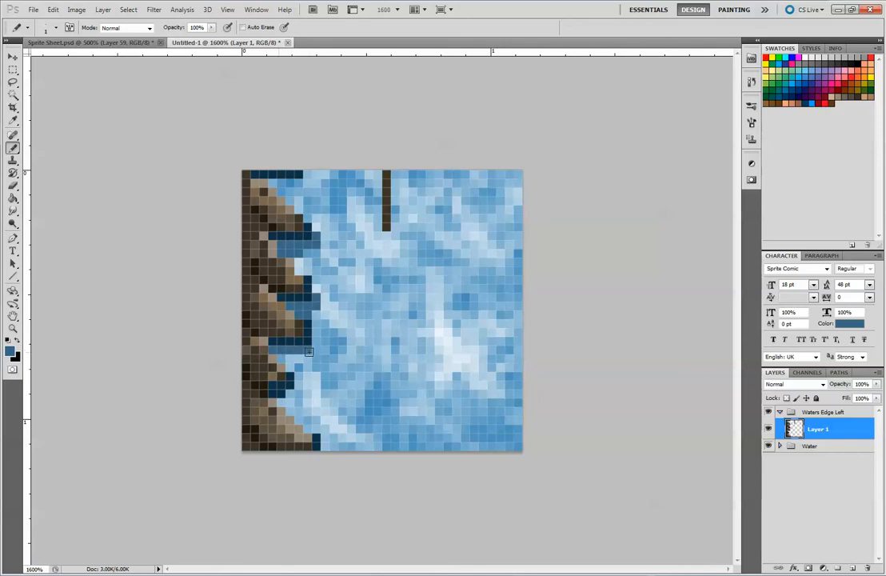
pyautogui.moveTo(280, 403); pyautogui.dragTo(300, 394)
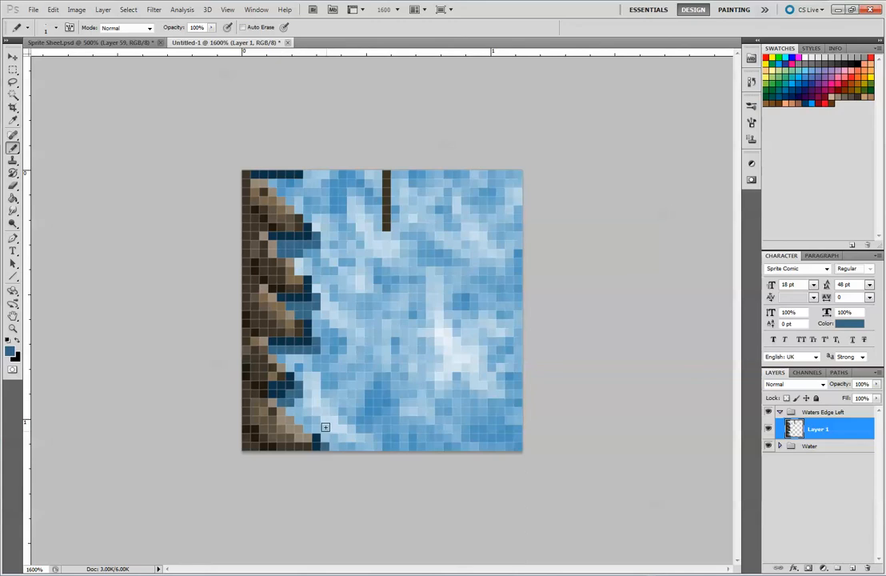
pyautogui.moveTo(273, 183)
pyautogui.mouseDown()
pyautogui.moveTo(316, 175)
pyautogui.moveTo(293, 195)
pyautogui.mouseUp()
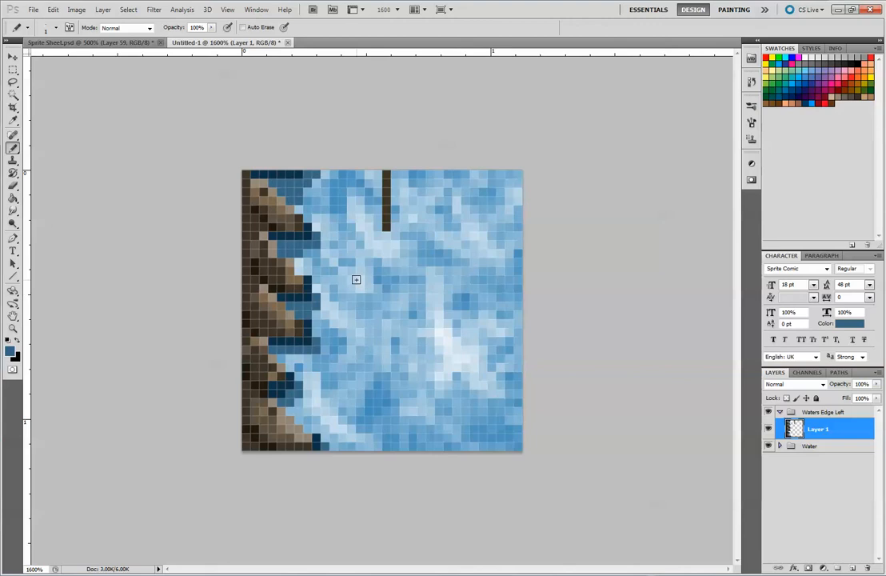
# - Examine the two-tone blue shadows around the bank at reduced and enlarged scales
pyautogui.hotkey('ctrl', '-')
pyautogui.hotkey('ctrl', '-')
pyautogui.hotkey('ctrl', '-')
pyautogui.hotkey('ctrl', '-')
pyautogui.hotkey('ctrl', '-')
pyautogui.hotkey('ctrl', '-')
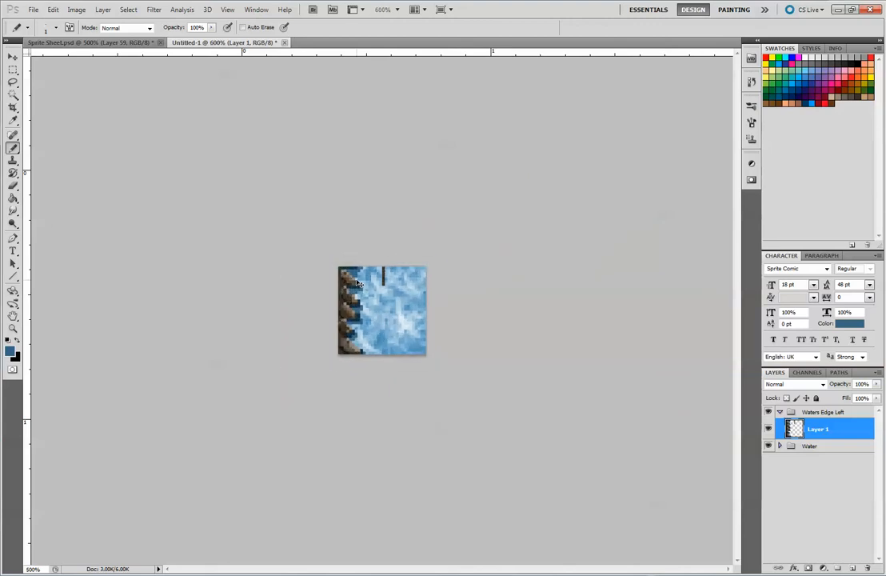
pyautogui.hotkey('ctrl', '-')
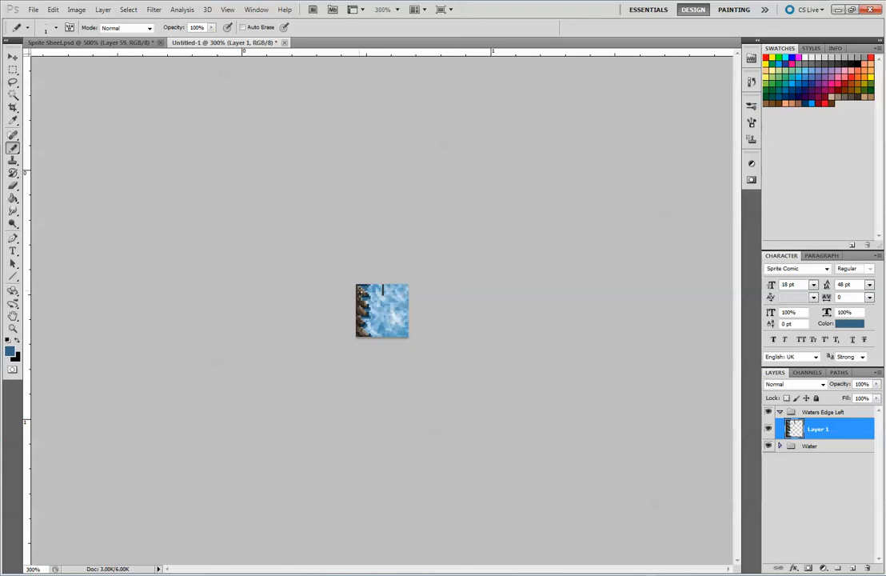
pyautogui.scroll(5, 364, 317)
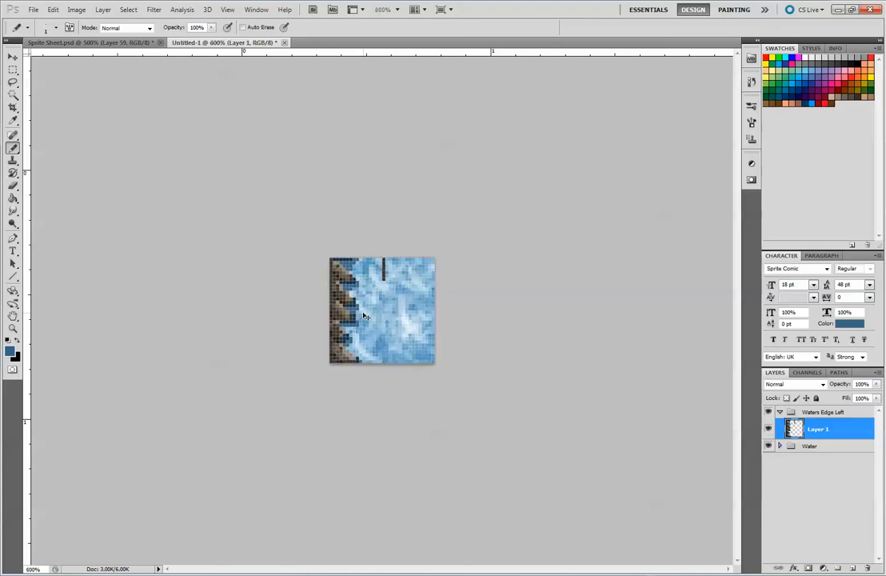
pyautogui.scroll(2, 365, 316)
pyautogui.scroll(1, 365, 316)
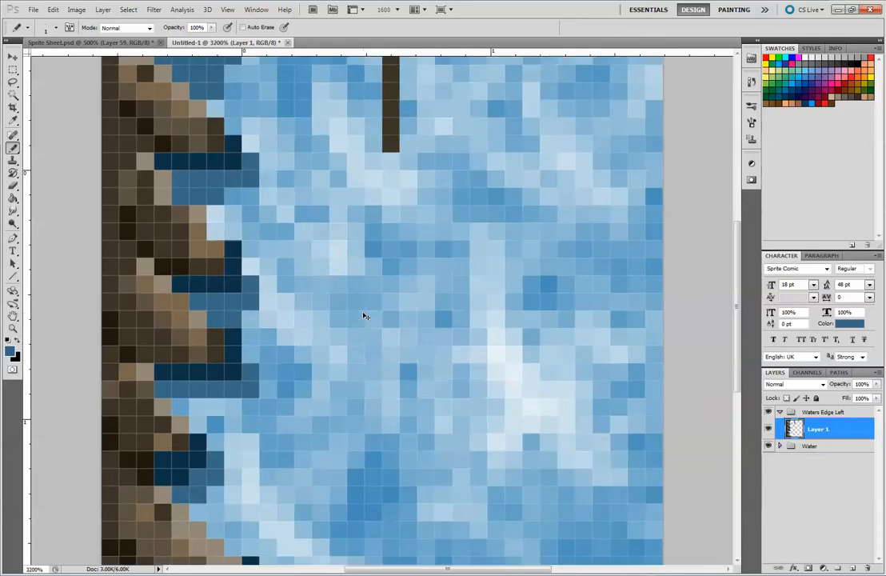
pyautogui.scroll(-1, 364, 314)
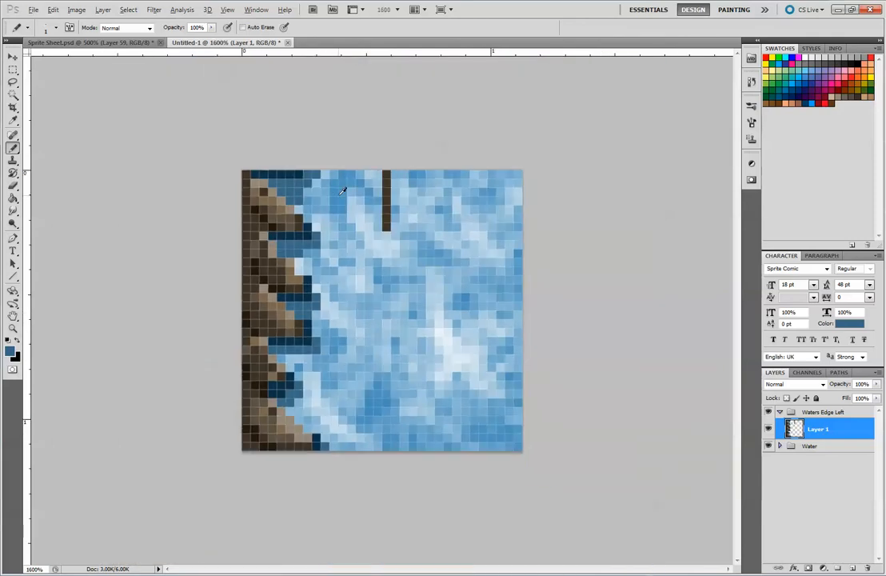
# - Sample light blue from the water and repaint the water beside the bank with it, trimming the mid-blue shadow near the top edge
pyautogui.keyDown('alt'); pyautogui.click(336, 206); pyautogui.keyUp('alt')
pyautogui.moveTo(289, 193)
pyautogui.mouseDown()
pyautogui.moveTo(307, 201)
pyautogui.moveTo(317, 175)
pyautogui.mouseUp()
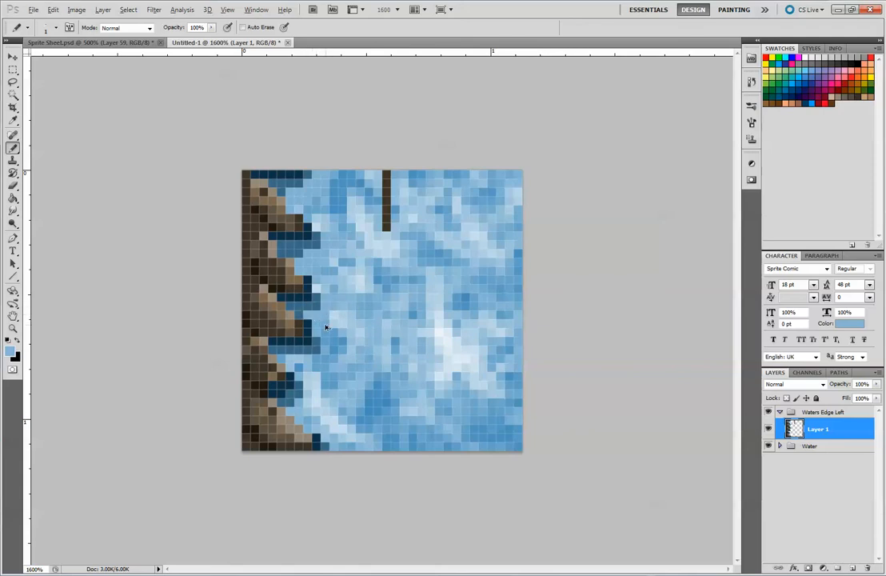
pyautogui.hotkey('ctrl', 'alt', 'z')
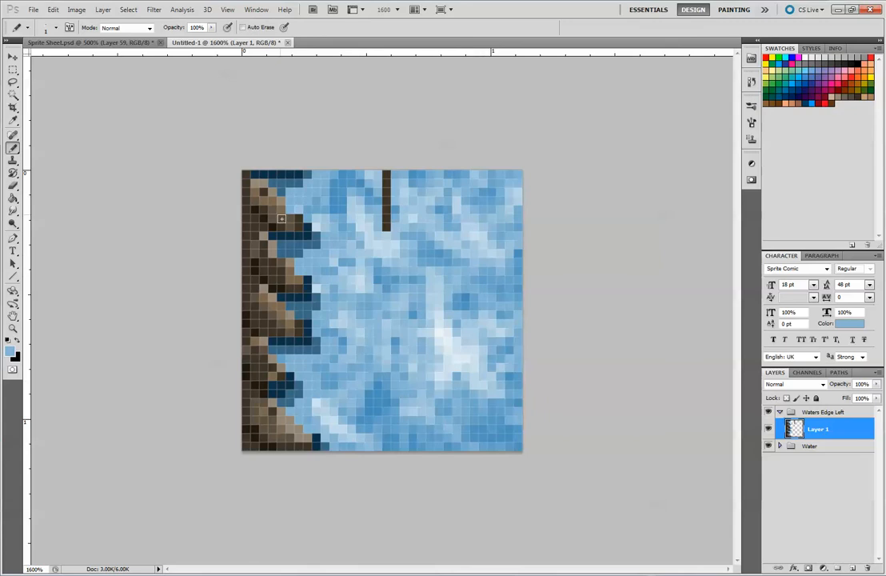
# - Examine the repainted water beside the bank at reduced and enlarged scales
pyautogui.hotkey('ctrl', '-')
pyautogui.hotkey('ctrl', '-')
pyautogui.hotkey('ctrl', '-')
pyautogui.hotkey('ctrl', '-')
pyautogui.hotkey('ctrl', '-')
pyautogui.hotkey('ctrl', '-')
pyautogui.hotkey('ctrl', '-')
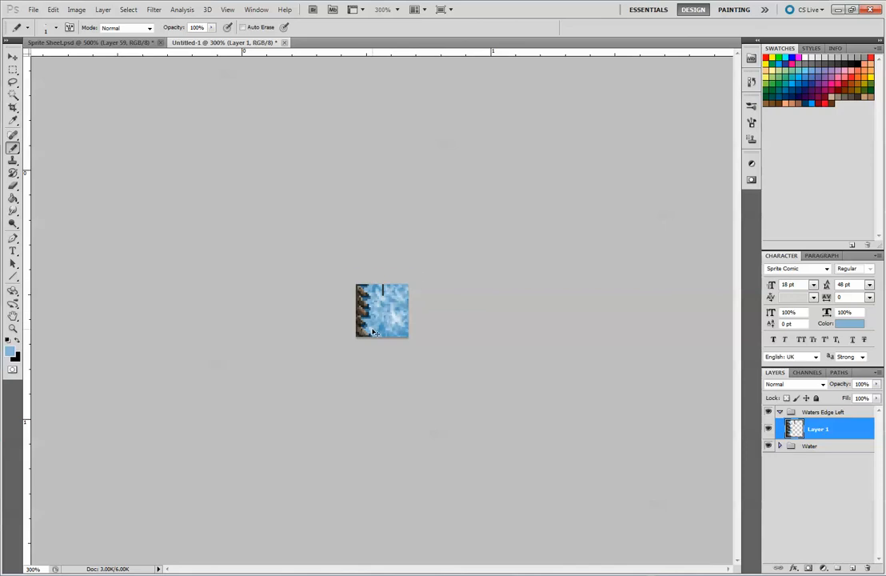
pyautogui.hotkey('ctrl', '+')
pyautogui.hotkey('ctrl', '+')
pyautogui.hotkey('ctrl', '+')
pyautogui.hotkey('ctrl', '+')
pyautogui.hotkey('ctrl', '+')
pyautogui.hotkey('ctrl', '+')
pyautogui.hotkey('ctrl', '+')
pyautogui.hotkey('ctrl', '+')
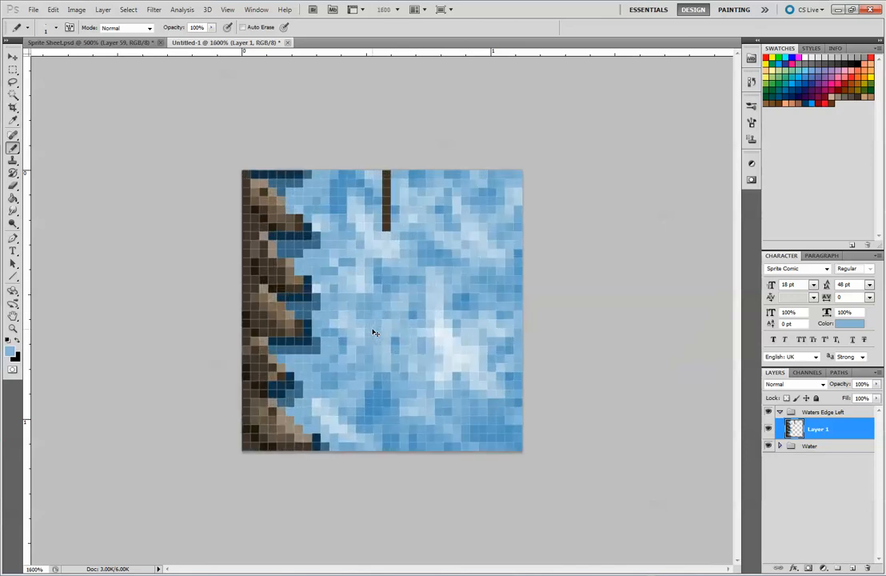
pyautogui.hotkey('ctrl', '+')
pyautogui.hotkey('ctrl', '-')
# - Select the Highlights, Light and Background ocean layers in the Water group and hide the Waters Edge Left artwork
pyautogui.click(780, 446)
pyautogui.click(823, 464)
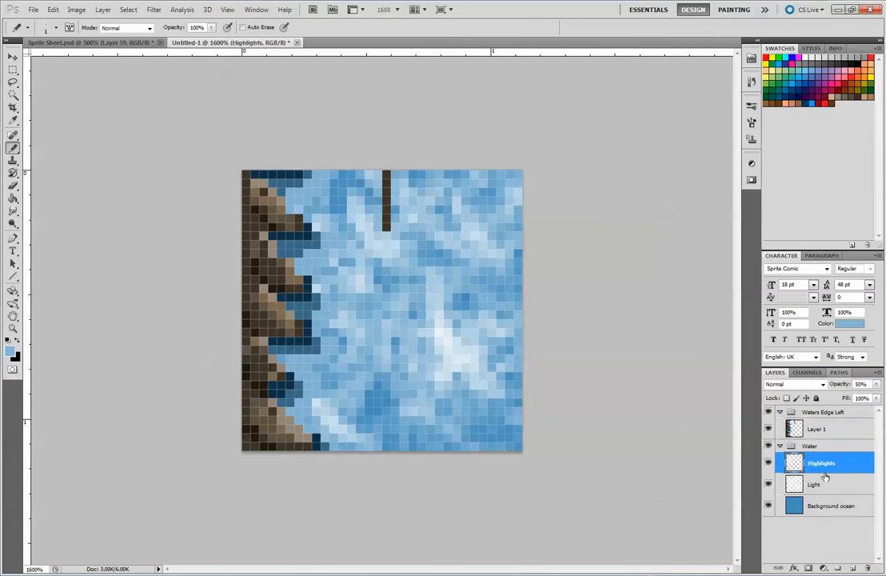
pyautogui.keyDown('shift'); pyautogui.click(825, 503); pyautogui.keyUp('shift')
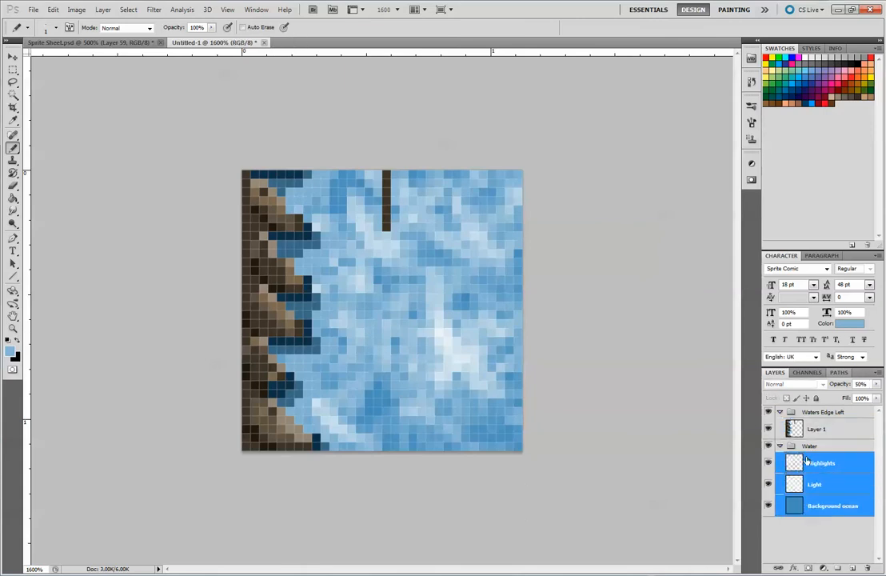
pyautogui.click(768, 430)
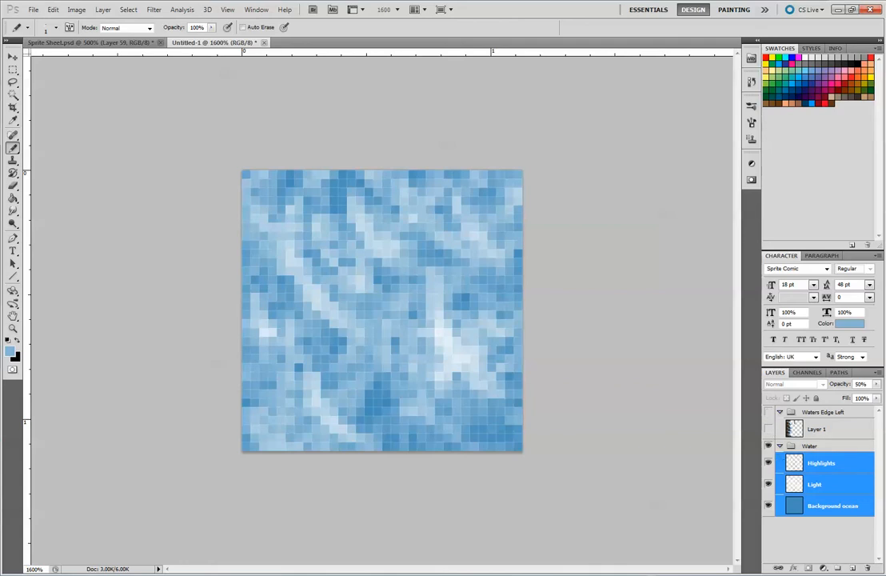
# - Copy the entire 32 × 32 px water texture and paste it as a new layer into the Waters Edge Left group
pyautogui.click(13, 70)
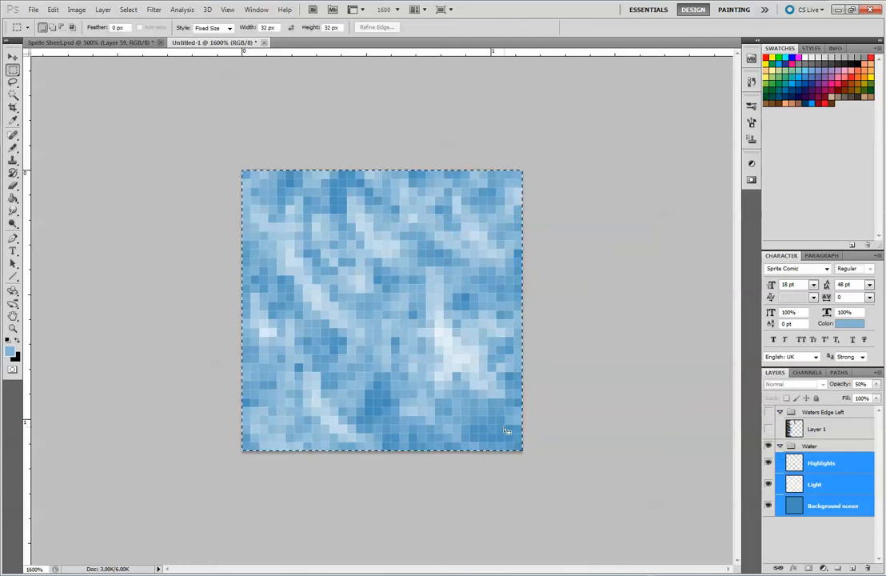
pyautogui.click(768, 411)
pyautogui.click(824, 411)
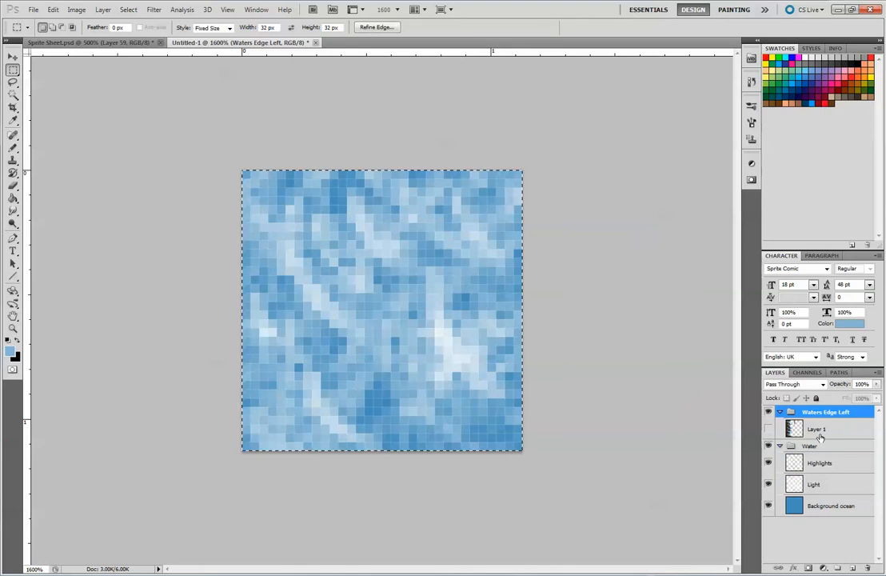
pyautogui.hotkey('ctrl', 'v')
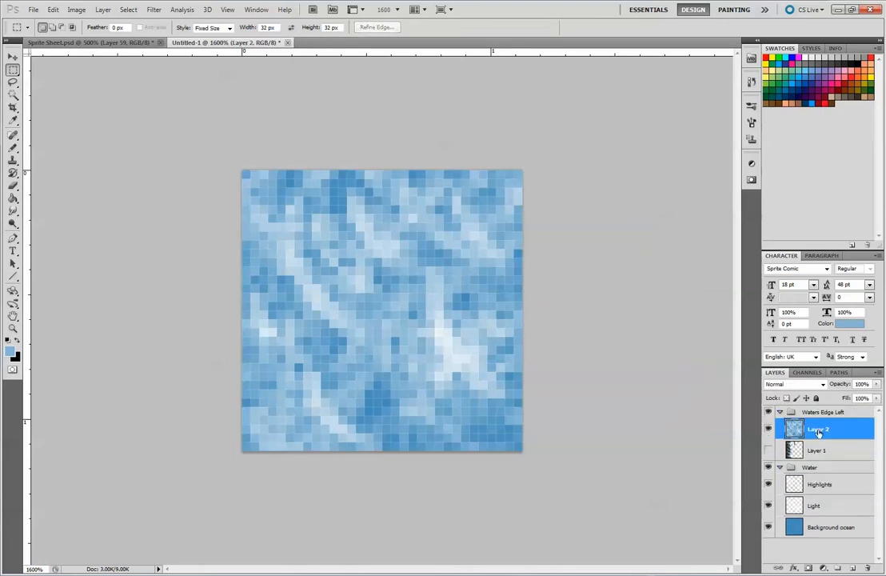
# - Show the Layer 1 bank artwork, hide and collapse the Water group, and hide the pasted water layer
pyautogui.click(768, 451)
pyautogui.click(769, 467)
pyautogui.click(780, 467)
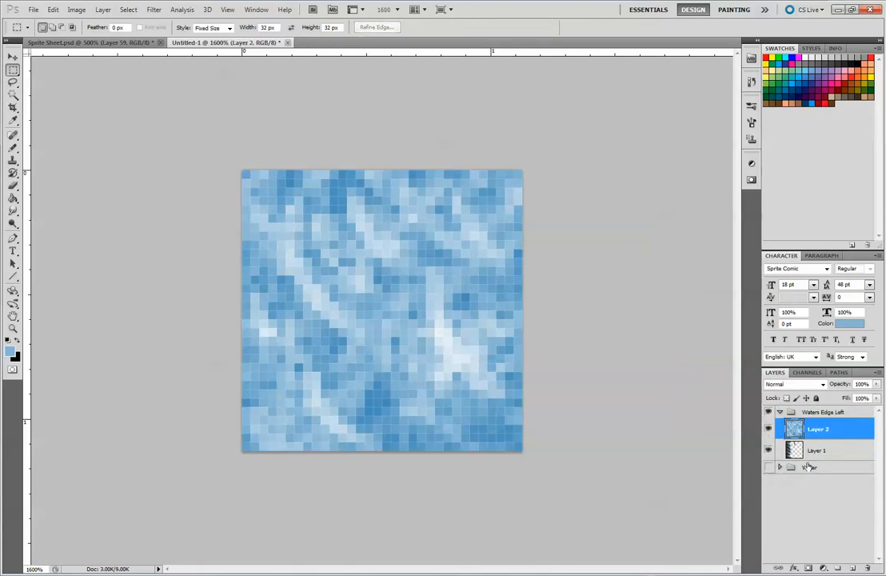
pyautogui.click(810, 467)
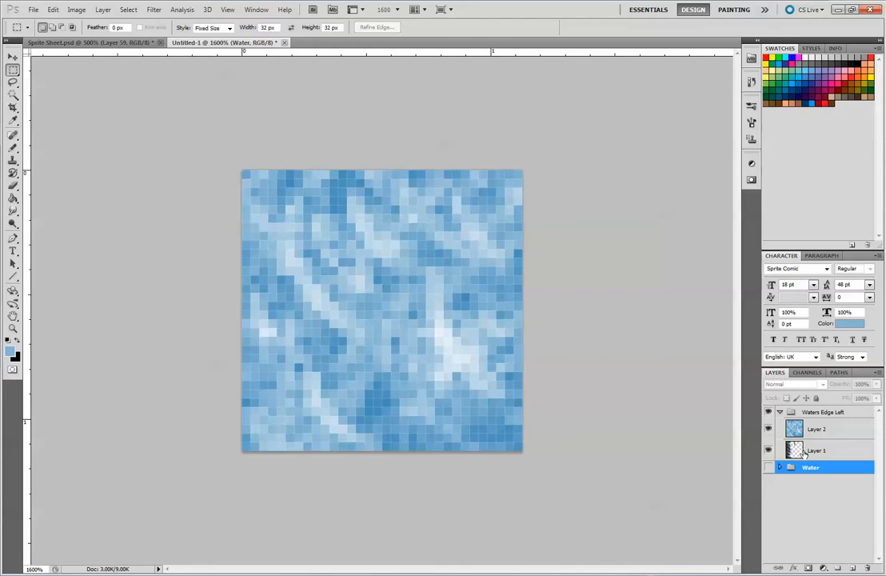
pyautogui.click(768, 429)
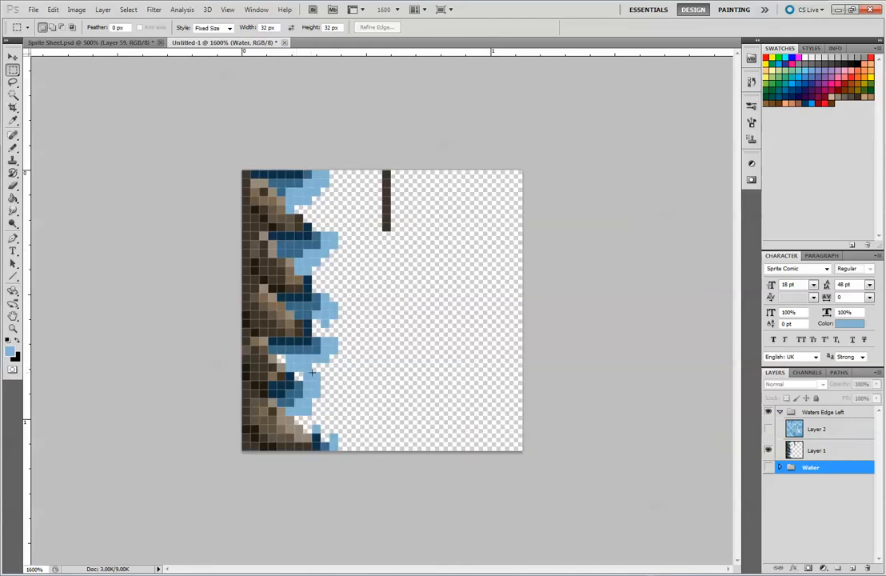
# - Fill the transparent gaps between the bank and its shadows on Layer 1 with light blue pixels using the Pencil tool
pyautogui.press('alt')
pyautogui.press('alt')
pyautogui.click(13, 147)
pyautogui.click(815, 450)
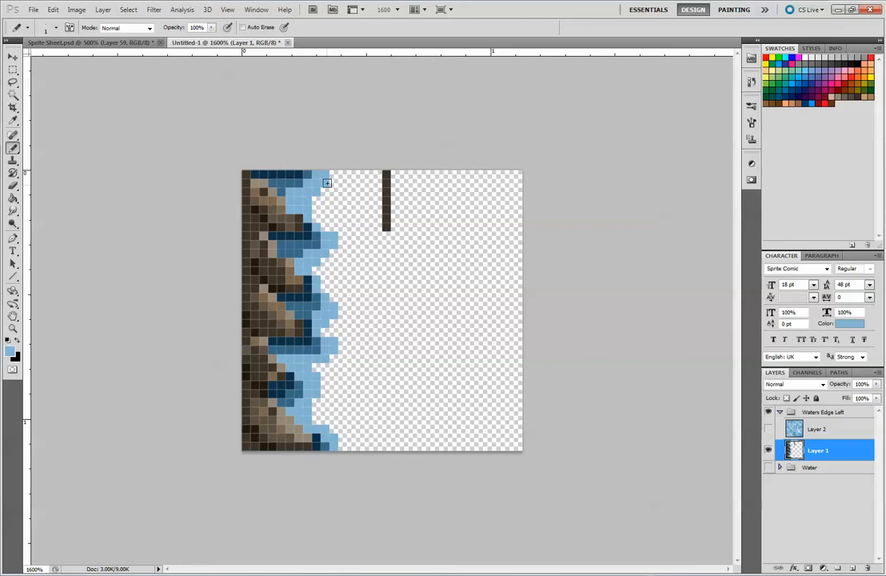
pyautogui.click(13, 70)
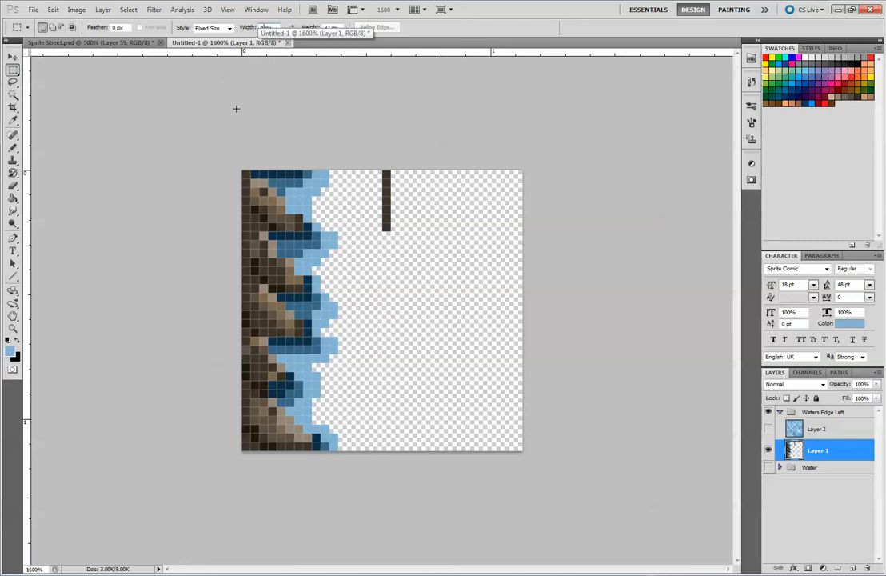
pyautogui.moveTo(309, 172); pyautogui.dragTo(243, 170)
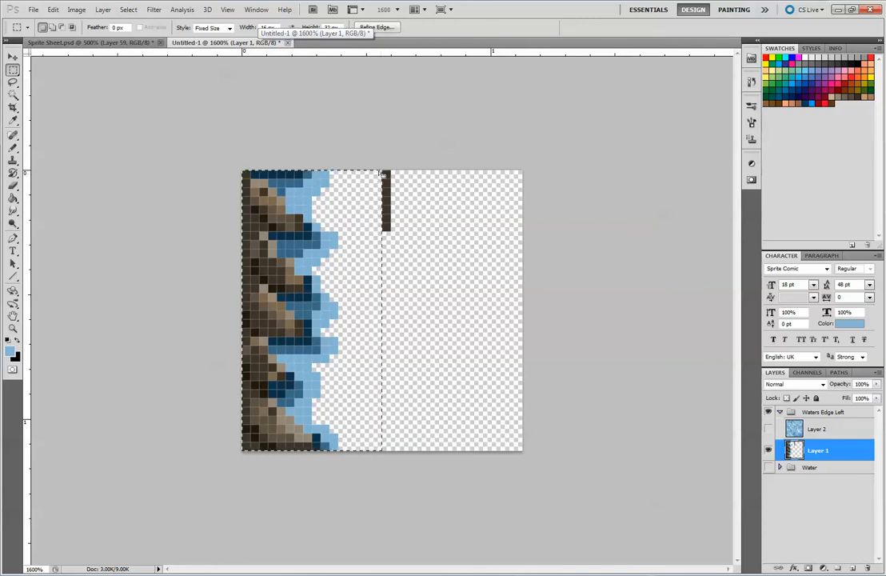
pyautogui.hotkey('ctrl', 'd')
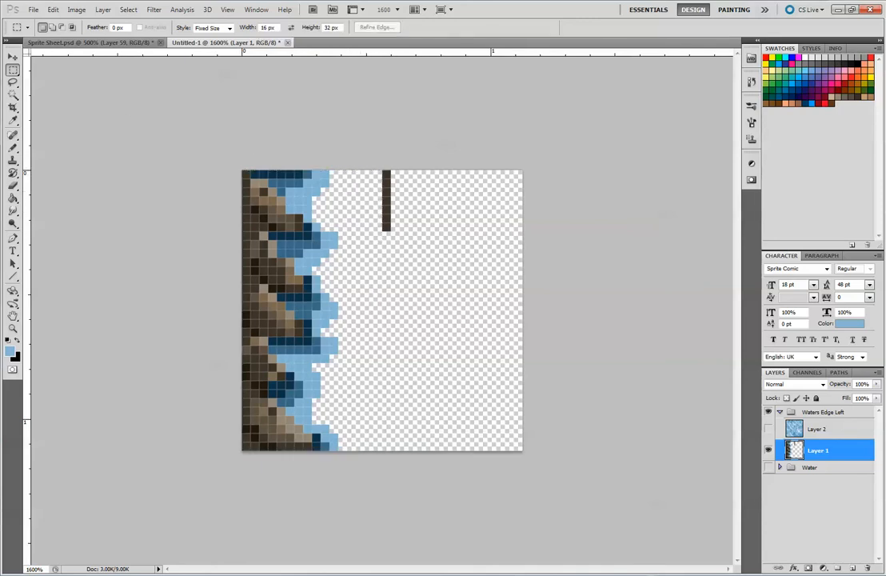
pyautogui.click(768, 428)
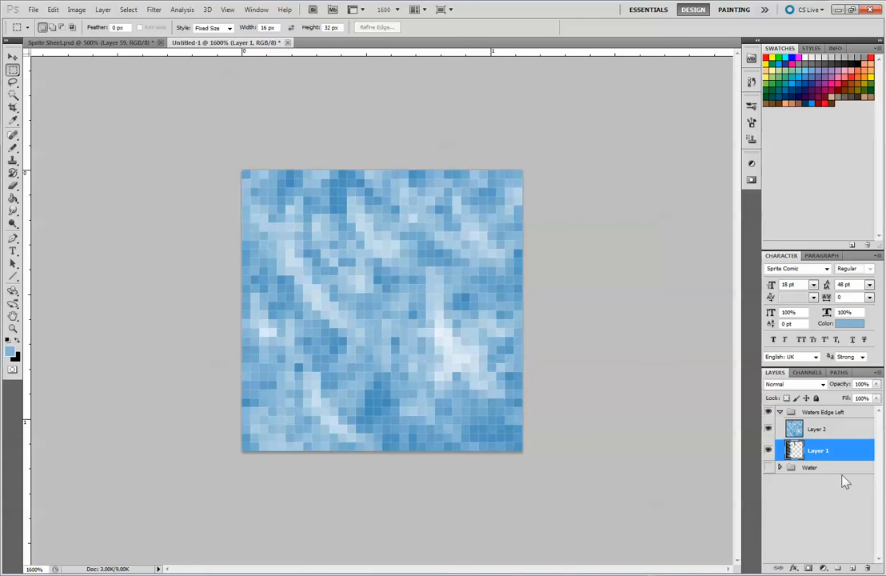
pyautogui.click(768, 429)
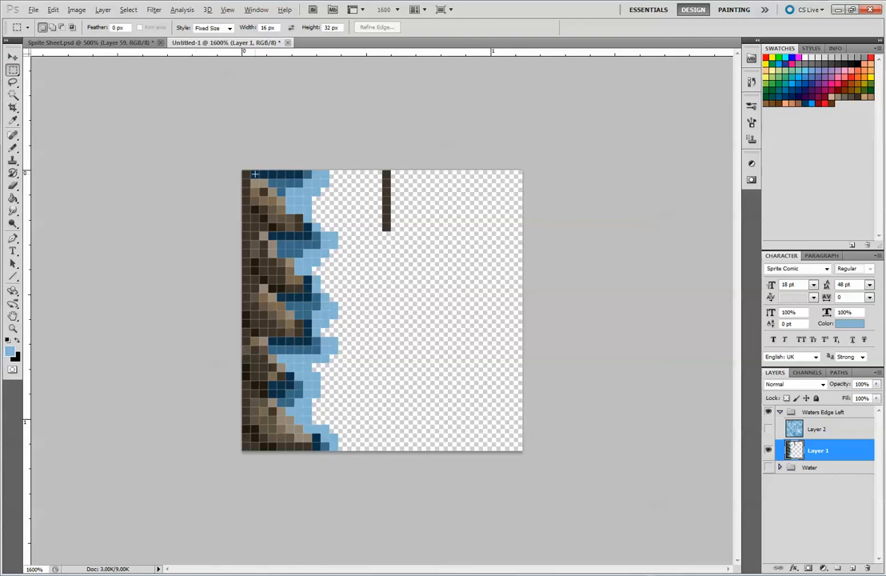
pyautogui.click(252, 172)
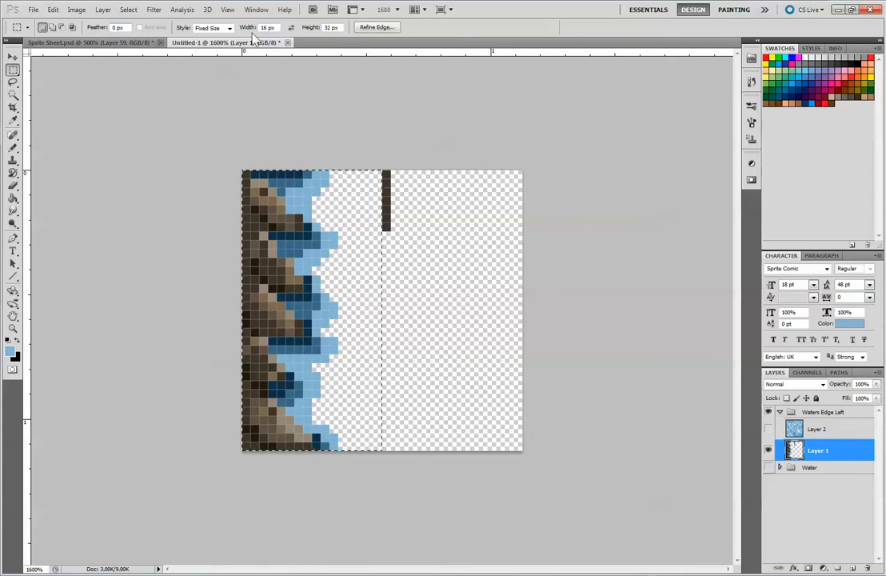
# - Set the marquee style to Normal, clear the old selection and select the upper blue shadow areas beside the bank pixel by pixel
pyautogui.click(228, 29)
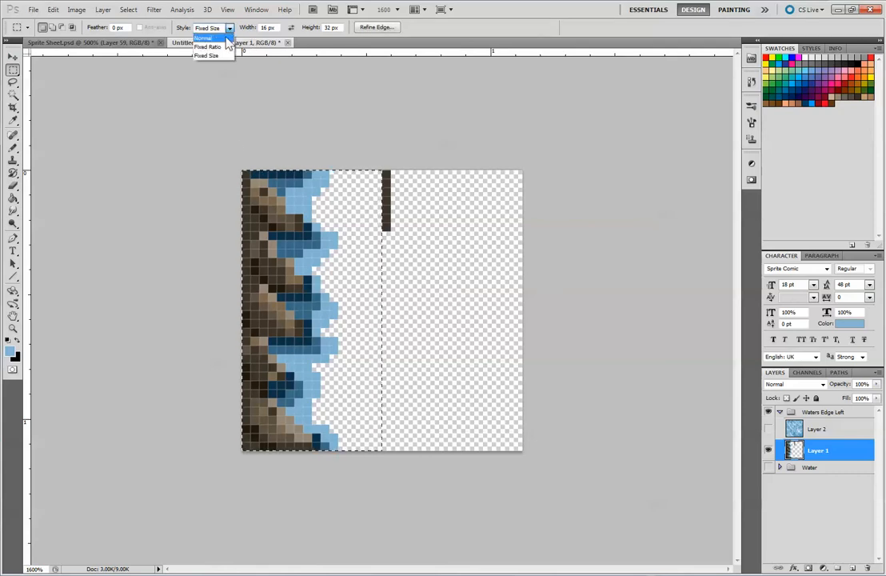
pyautogui.click(227, 36)
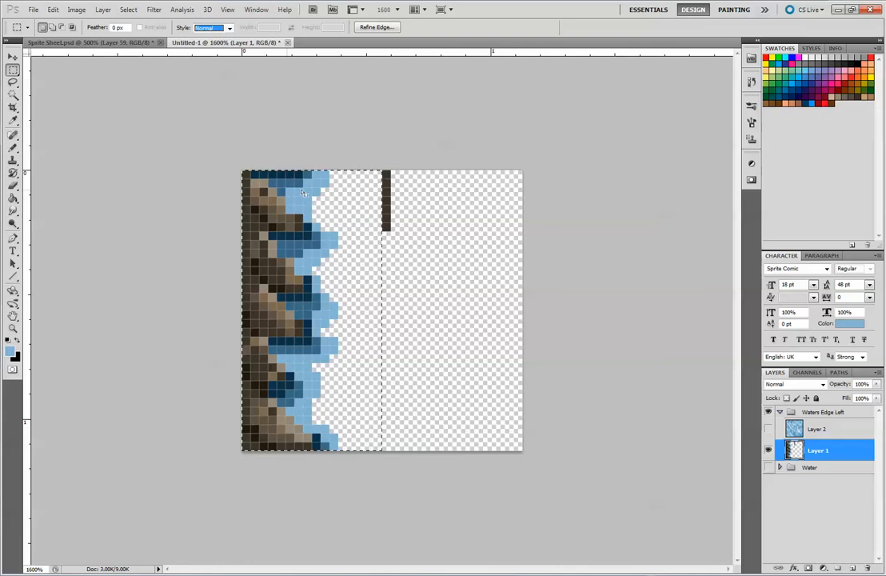
pyautogui.click(454, 208)
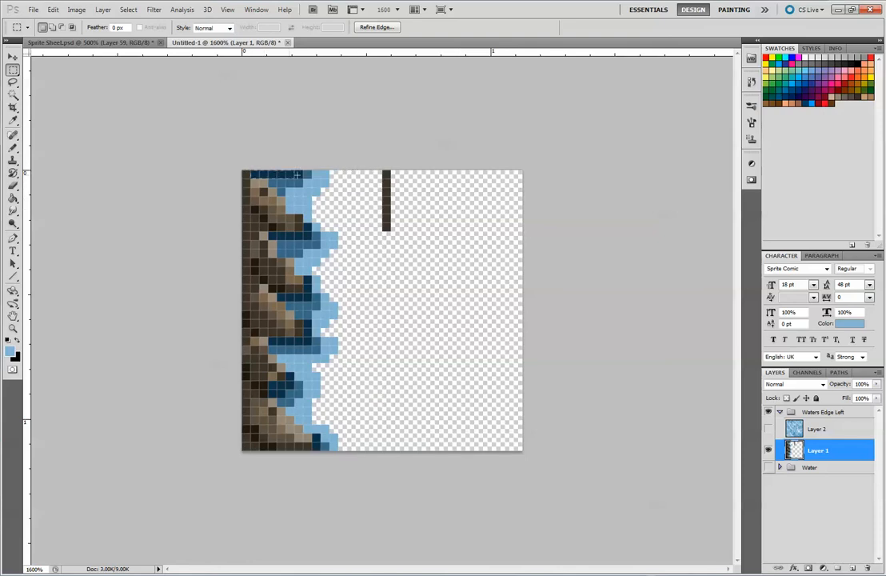
pyautogui.moveTo(326, 173); pyautogui.dragTo(333, 186)
pyautogui.press('shift')
pyautogui.press('shift')
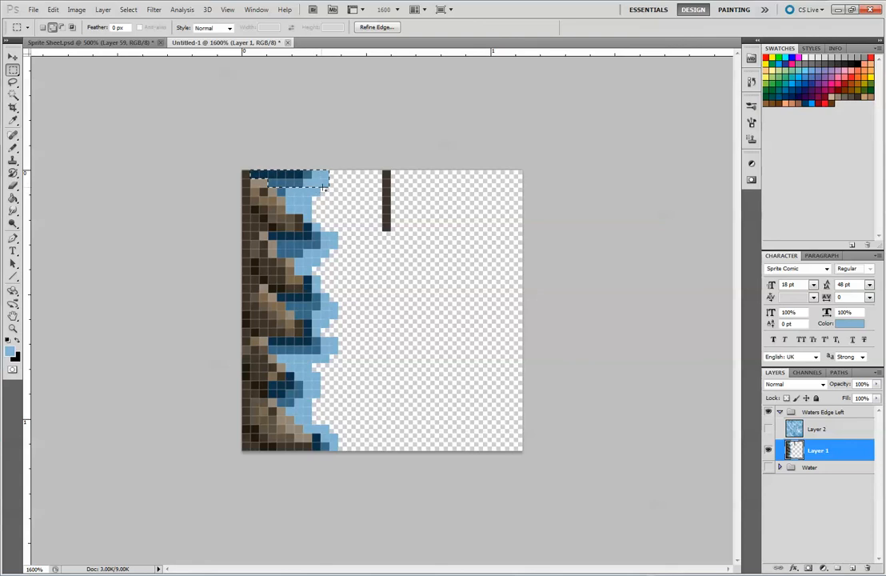
pyautogui.moveTo(316, 192); pyautogui.dragTo(291, 207)
pyautogui.moveTo(330, 232); pyautogui.dragTo(339, 245)
pyautogui.moveTo(269, 233); pyautogui.dragTo(302, 234)
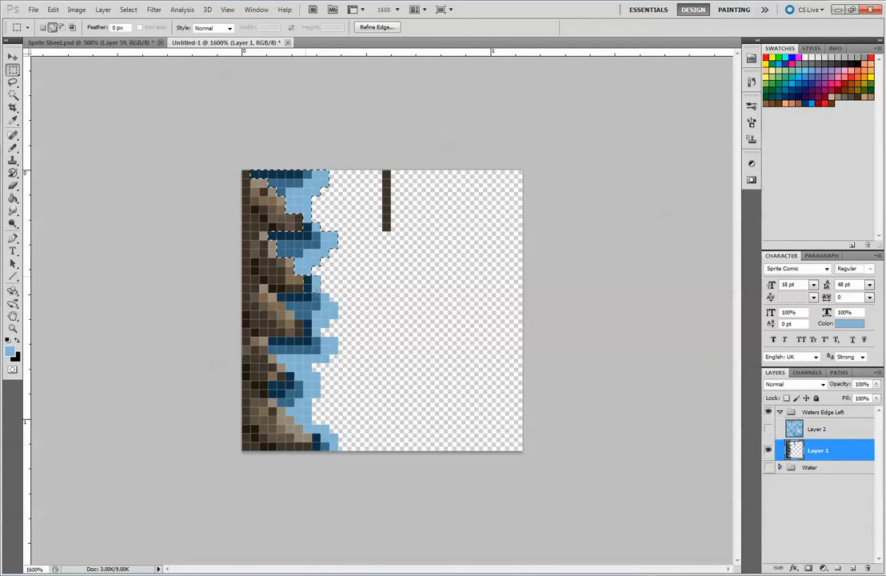
# - Add the remaining blue shadow areas along the middle and lower bank to the selection
pyautogui.moveTo(303, 276); pyautogui.dragTo(321, 361)
pyautogui.moveTo(335, 315); pyautogui.dragTo(330, 301)
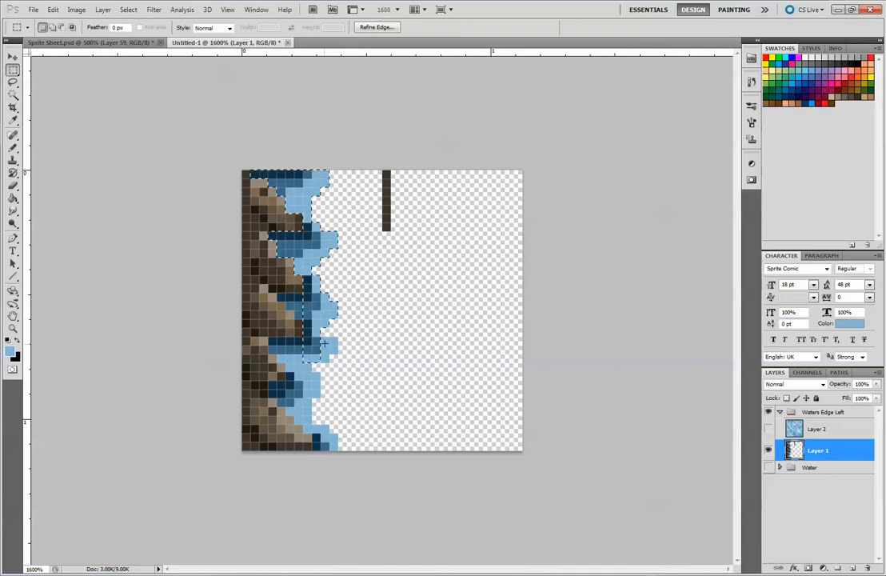
pyautogui.moveTo(322, 341)
pyautogui.mouseDown()
pyautogui.moveTo(325, 359)
pyautogui.moveTo(335, 349)
pyautogui.mouseUp()
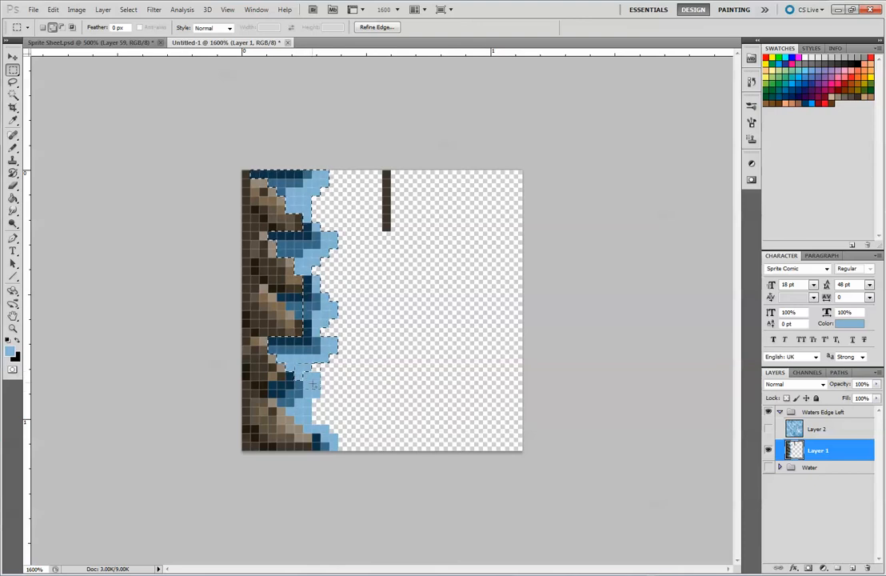
pyautogui.moveTo(299, 392); pyautogui.dragTo(299, 378)
pyautogui.moveTo(276, 391); pyautogui.dragTo(278, 397)
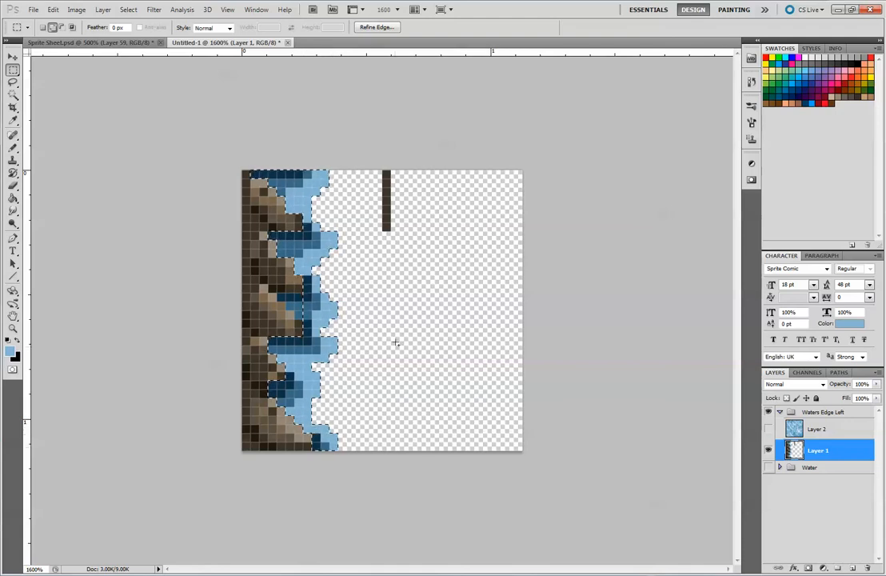
# - Show the pasted water layer, invert the selection, erase the layer's water texture outside the blue shadow areas and deselect
pyautogui.click(768, 429)
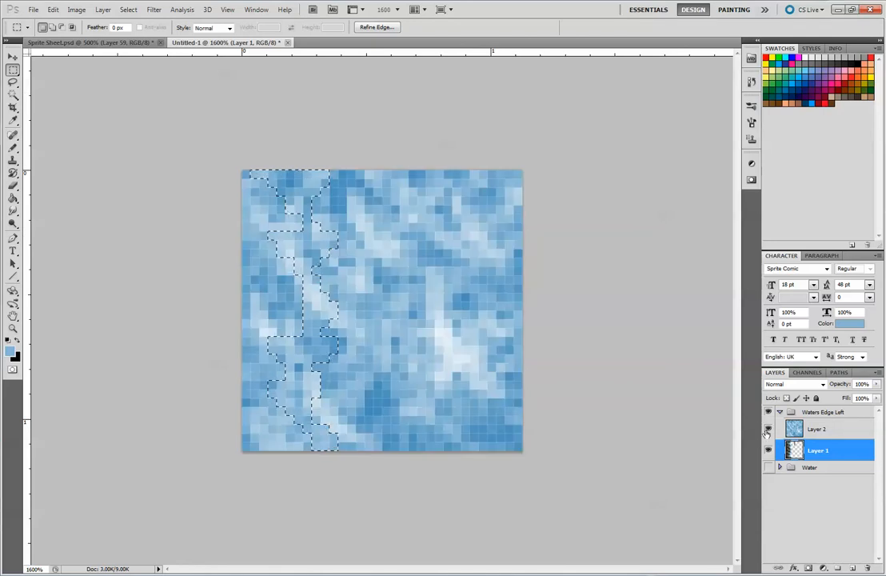
pyautogui.click(826, 429)
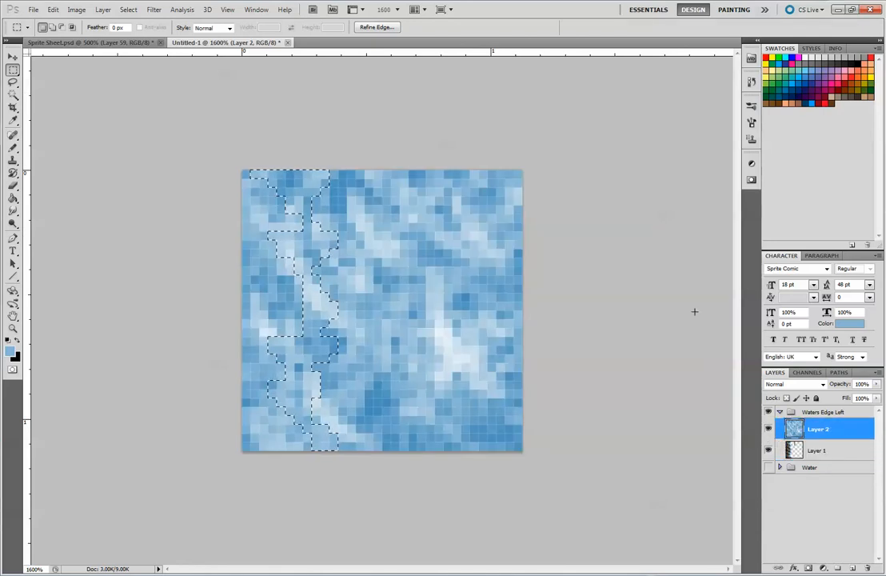
pyautogui.click(131, 9)
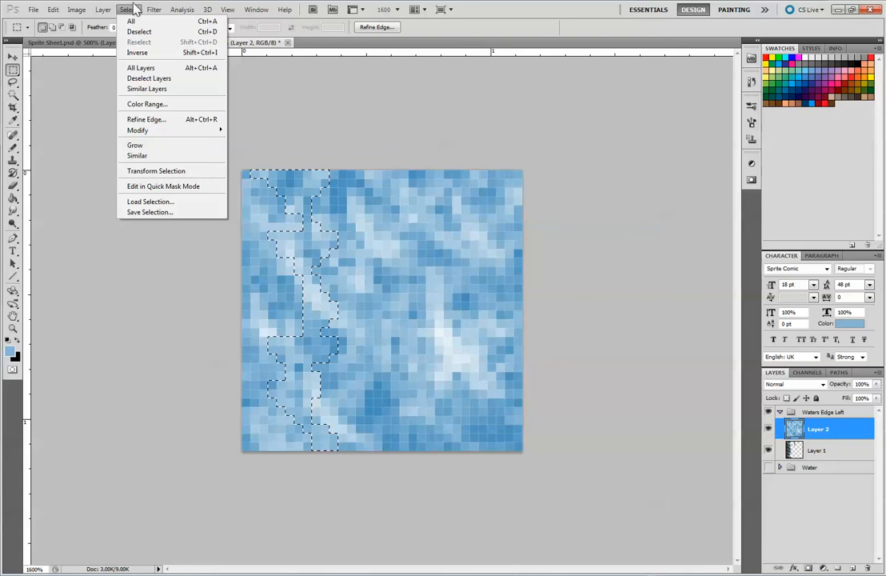
pyautogui.click(168, 53)
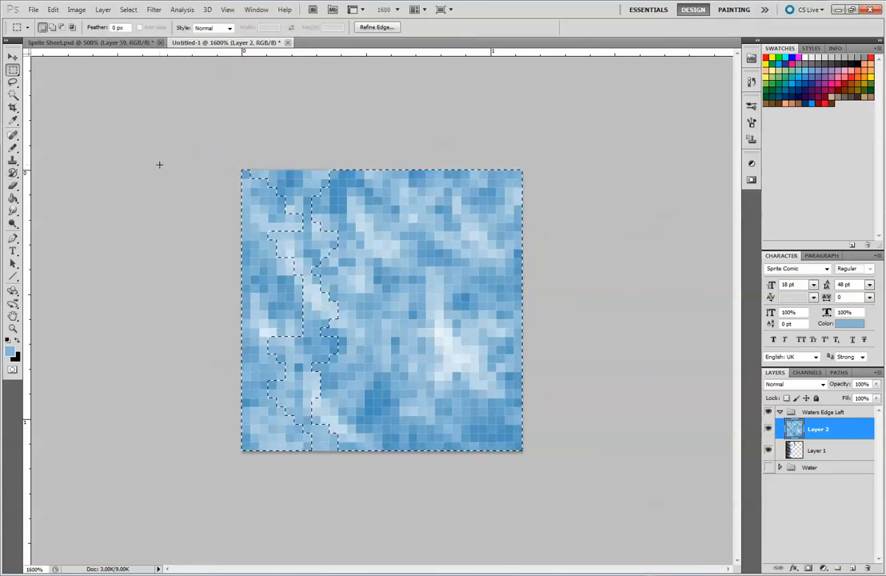
pyautogui.press('b')
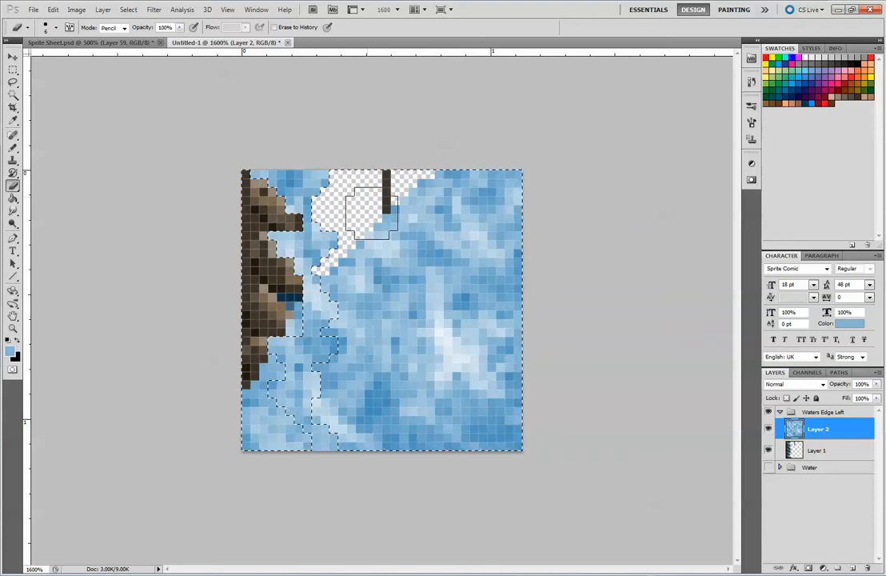
pyautogui.moveTo(437, 442)
pyautogui.mouseDown()
pyautogui.moveTo(494, 465)
pyautogui.moveTo(447, 434)
pyautogui.mouseUp()
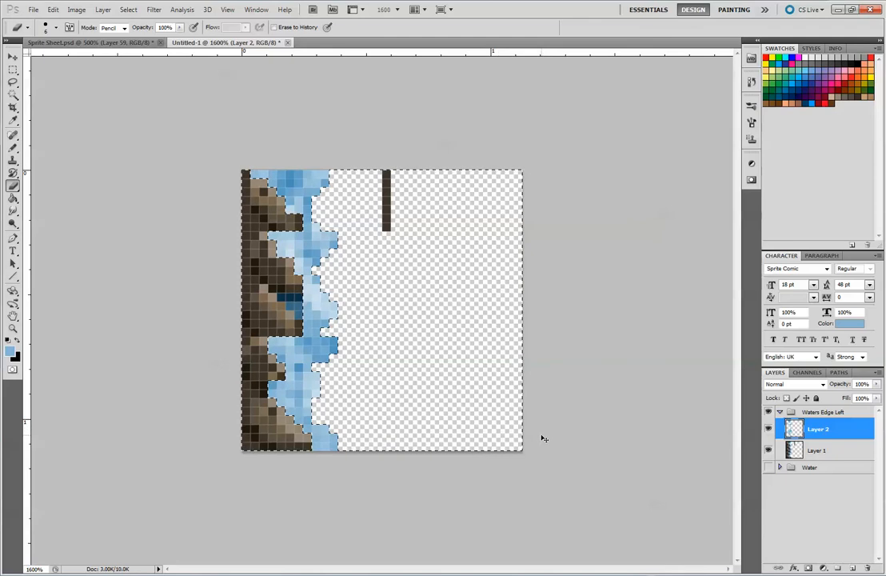
pyautogui.click(13, 57)
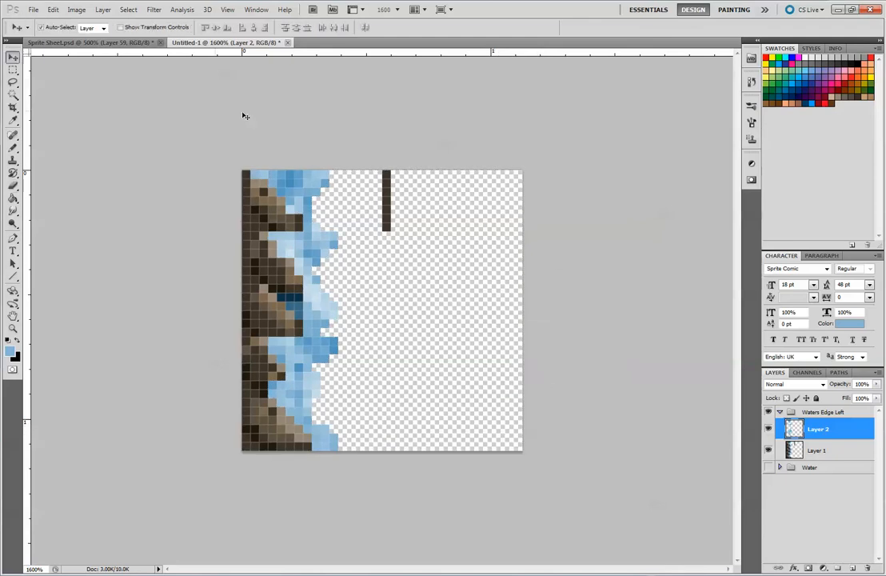
# - Set the trimmed water layer's blend mode to Overlay and compare the shadows with the layer hidden and shown
pyautogui.click(822, 384)
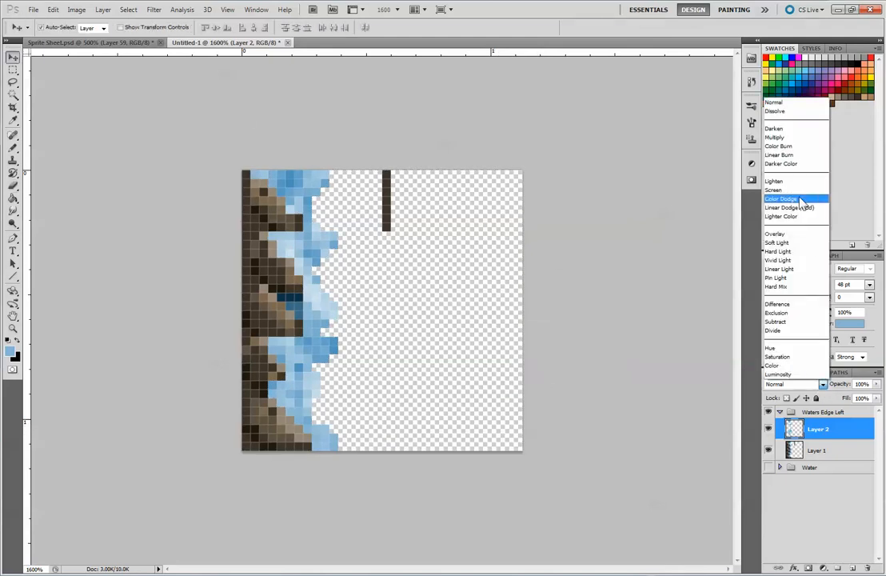
pyautogui.click(792, 235)
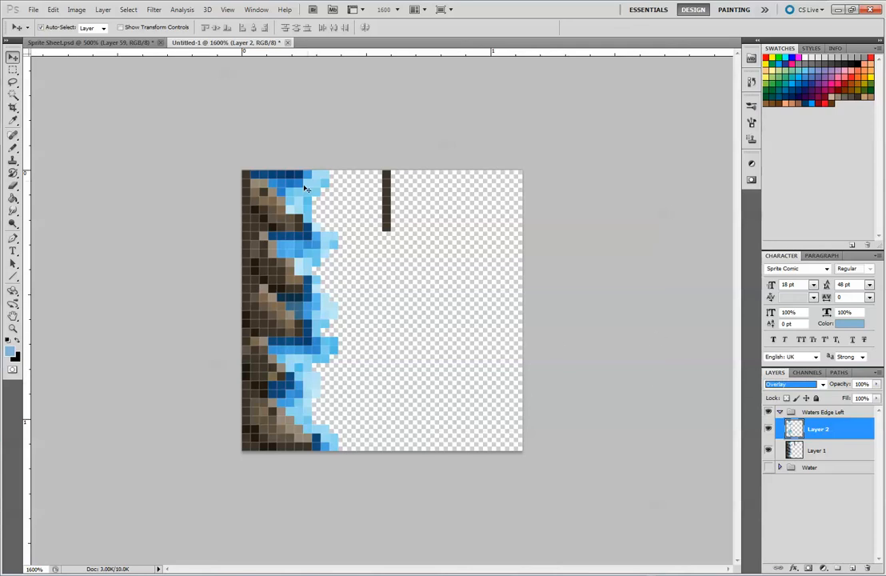
pyautogui.click(768, 431)
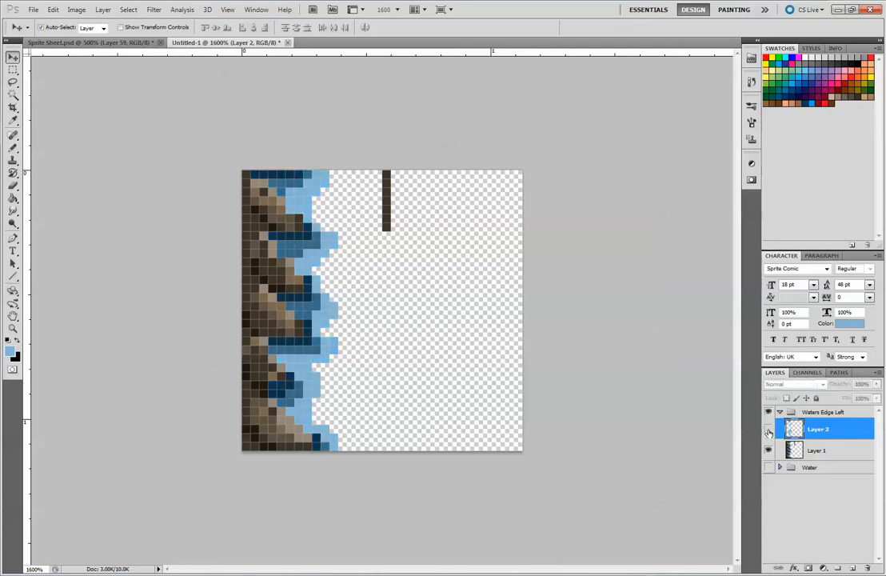
pyautogui.click(768, 431)
pyautogui.click(768, 432)
pyautogui.click(769, 431)
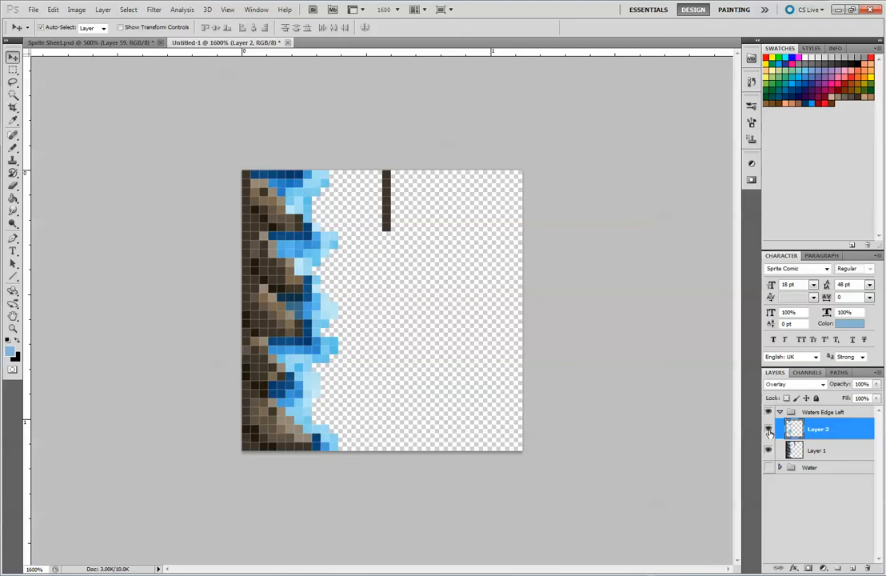
# - Show the Water group and examine the overlaid bank shadows against the full water texture at 300% scale
pyautogui.click(768, 467)
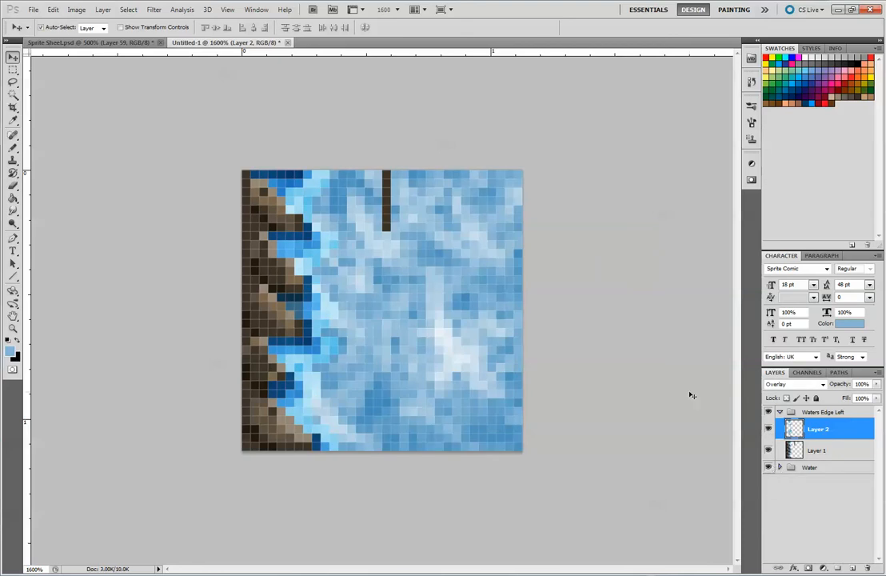
pyautogui.hotkey('ctrl', '-')
pyautogui.hotkey('ctrl', '-')
pyautogui.hotkey('ctrl', '-')
pyautogui.hotkey('ctrl', '-')
pyautogui.hotkey('ctrl', '-')
pyautogui.hotkey('ctrl', '-')
pyautogui.hotkey('ctrl', '-')
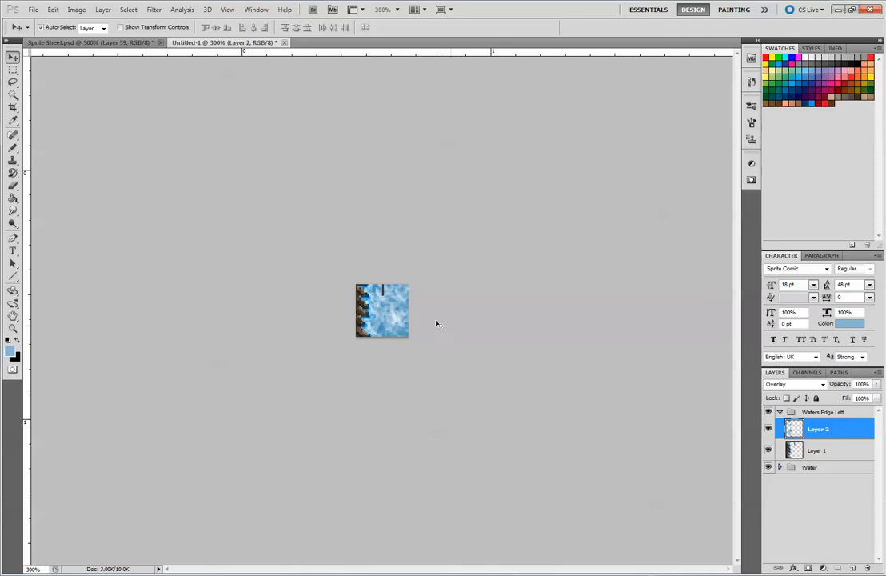
# - Set the trimmed water layer's opacity to 75% and its blend mode to Soft Light
pyautogui.click(877, 385)
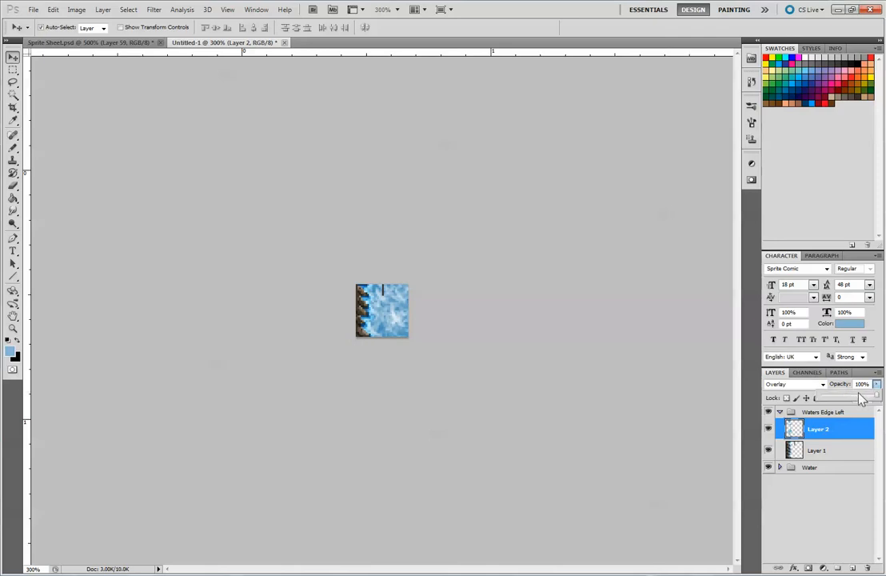
pyautogui.moveTo(862, 399)
pyautogui.mouseDown()
pyautogui.moveTo(854, 394)
pyautogui.moveTo(864, 400)
pyautogui.mouseUp()
pyautogui.click(822, 384)
pyautogui.click(822, 384)
pyautogui.click(823, 385)
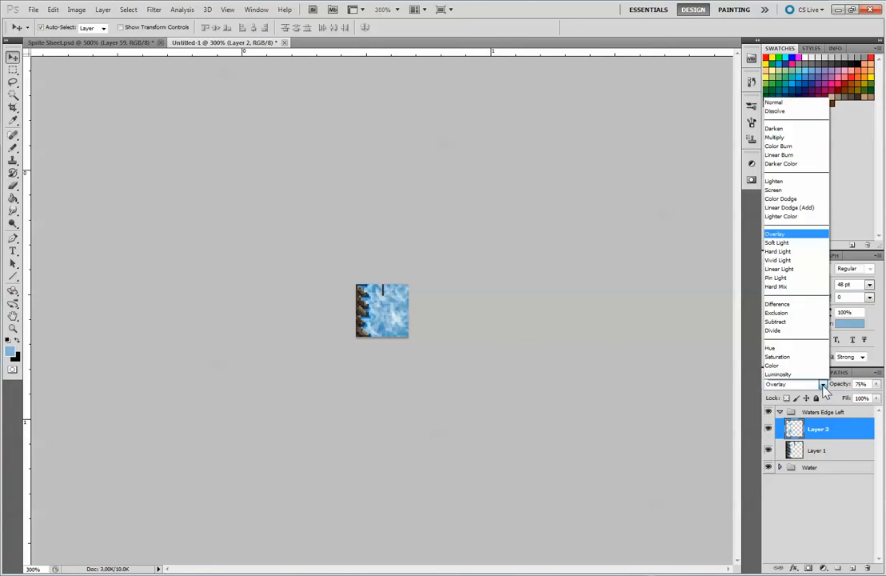
pyautogui.click(809, 243)
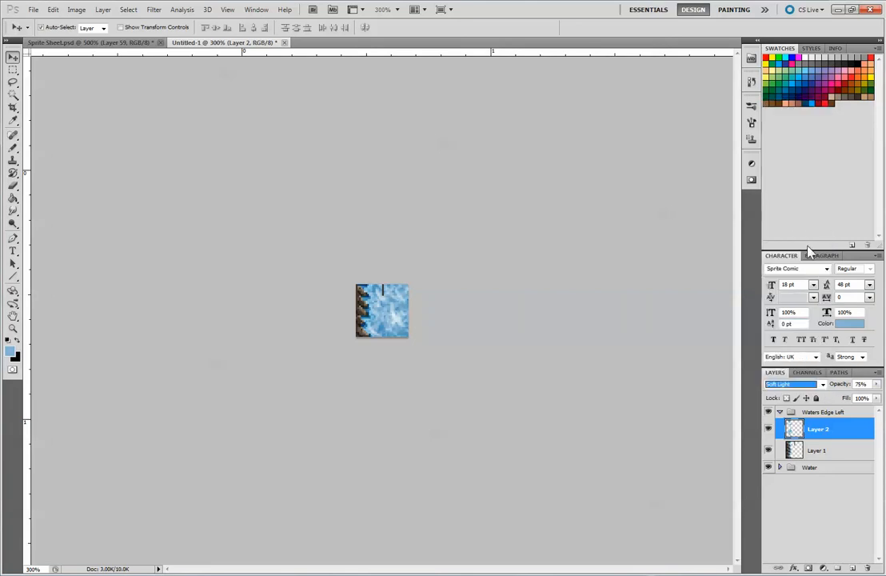
# - Examine up close how the Soft Light water layer blends the bank's blue shadows with the surrounding water
pyautogui.hotkey('ctrl', '+')
pyautogui.hotkey('ctrl', '+')
pyautogui.hotkey('ctrl', '+')
pyautogui.hotkey('ctrl', '+')
pyautogui.hotkey('ctrl', '+')
pyautogui.hotkey('ctrl', '+')
pyautogui.hotkey('ctrl', '+')
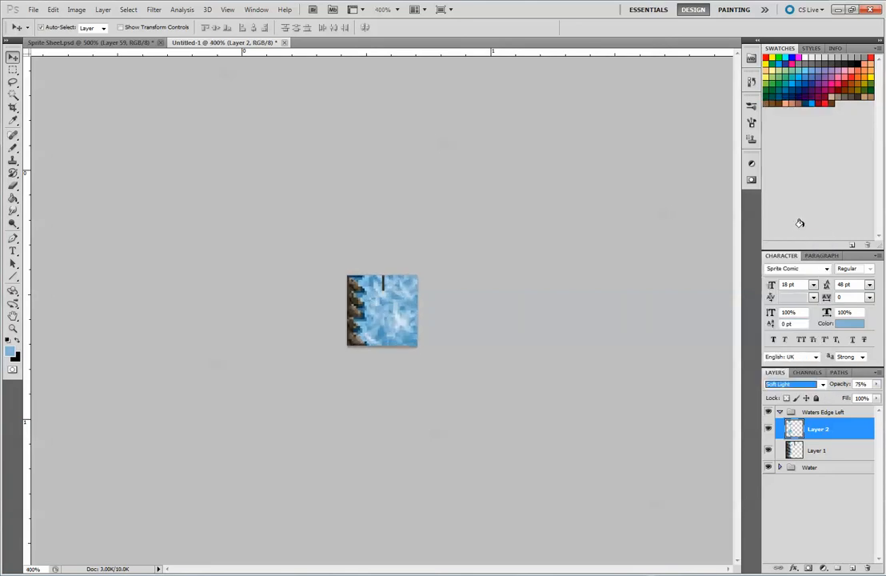
pyautogui.hotkey('ctrl', '+')
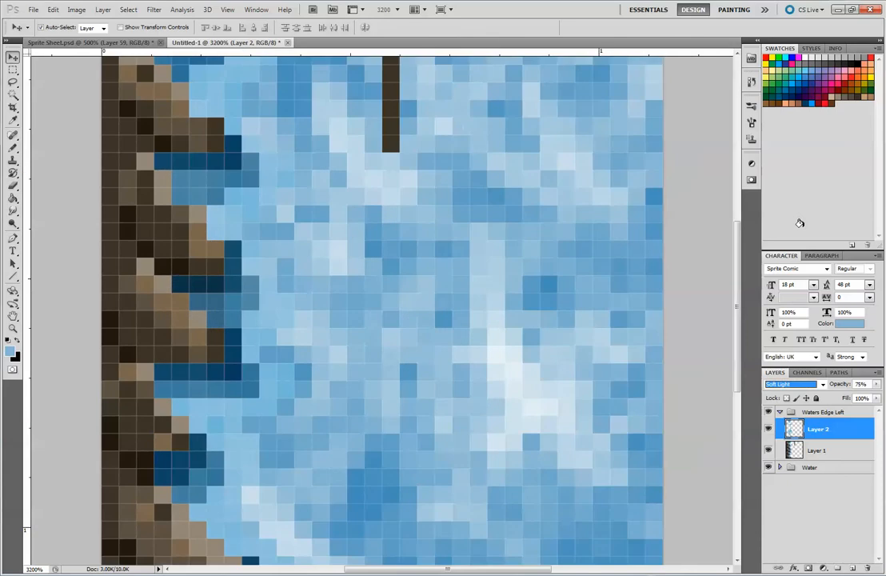
pyautogui.hotkey('ctrl', '-')
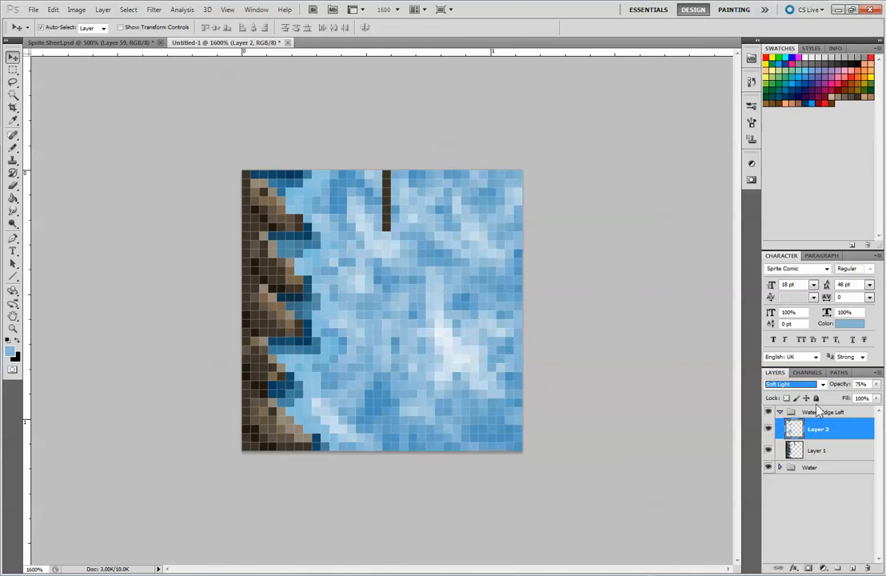
# - Set the water layer's blend mode to Overlay and try the following modes, including Hard Light, Color and Difference, on the shadows
pyautogui.click(821, 385)
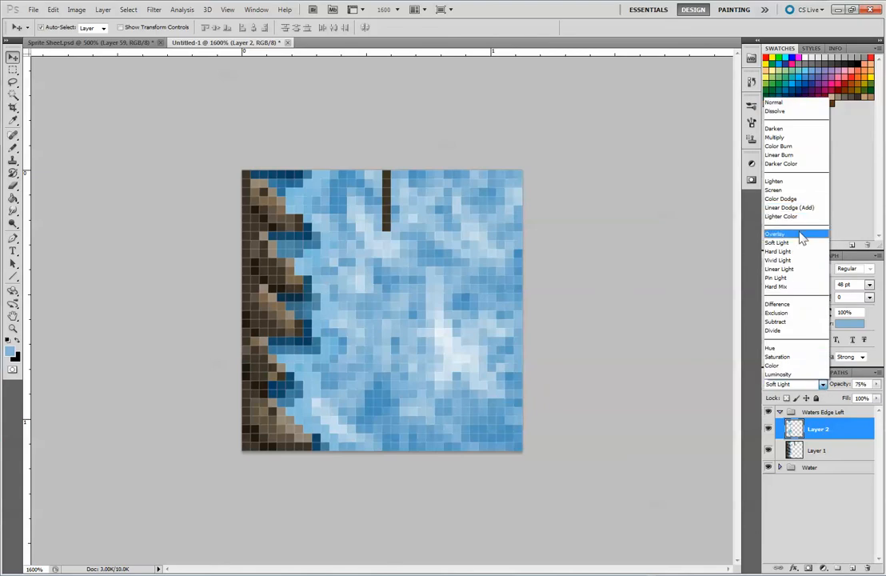
pyautogui.click(796, 231)
pyautogui.hotkey('shift', '+')
pyautogui.hotkey('shift', '+')
pyautogui.hotkey('shift', '+')
pyautogui.hotkey('shift', '+')
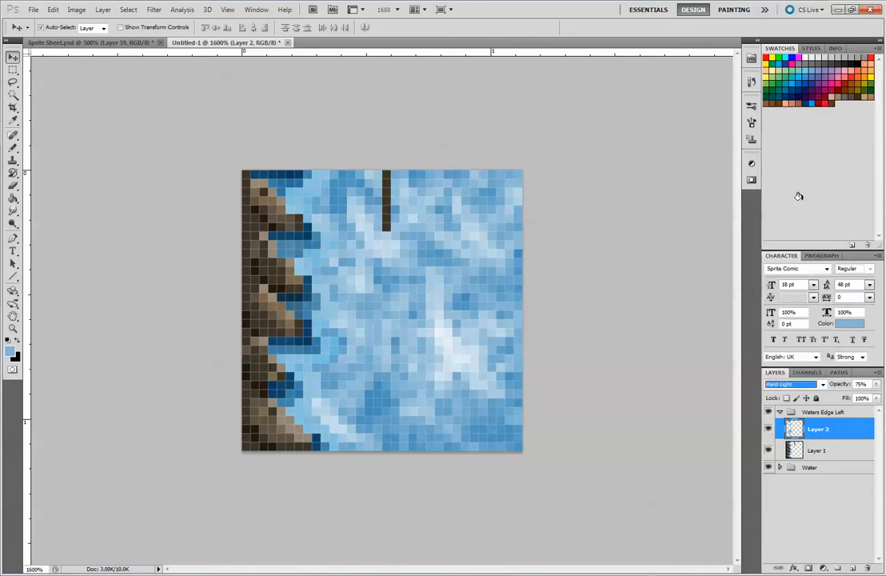
pyautogui.hotkey('shift', '+')
pyautogui.hotkey('shift', '+')
pyautogui.hotkey('shift', '+')
pyautogui.hotkey('shift', '+')
pyautogui.hotkey('shift', '+')
pyautogui.hotkey('shift', '+')
pyautogui.hotkey('shift', '+')
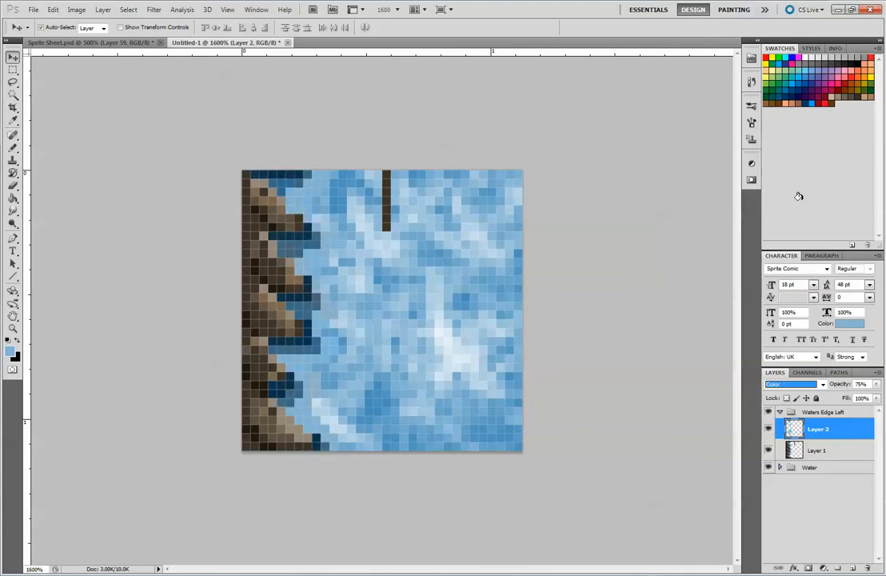
pyautogui.hotkey('shift', '+')
pyautogui.hotkey('shift', '+')
pyautogui.hotkey('shift', '+')
pyautogui.hotkey('shift', '+')
pyautogui.hotkey('shift', '+')
pyautogui.hotkey('shift', '+')
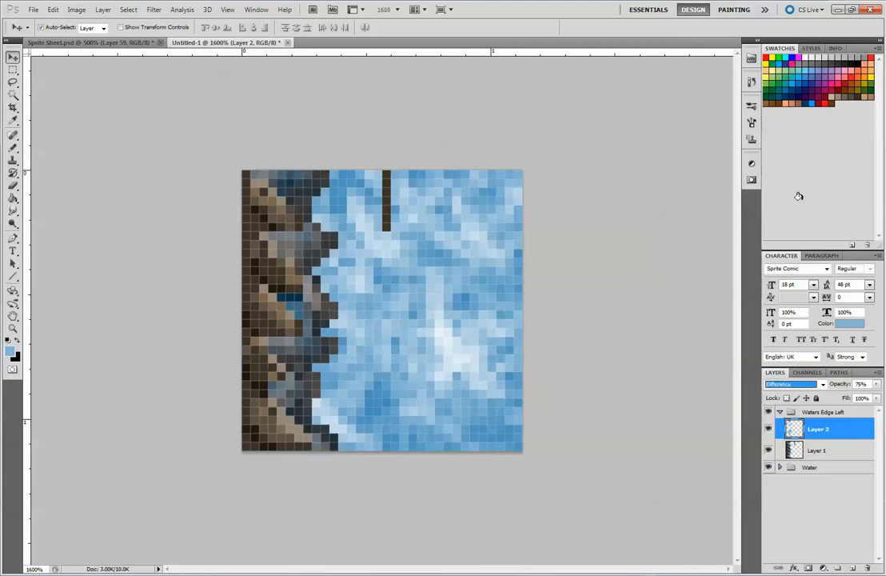
# - Go back through the water layer's blend modes to Linear Light and compare Hard Light with Soft Light on the bank shadows
pyautogui.hotkey('shift', '-')
pyautogui.hotkey('shift', '+')
pyautogui.hotkey('shift', '-')
pyautogui.hotkey('shift', '-')
pyautogui.hotkey('shift', '-')
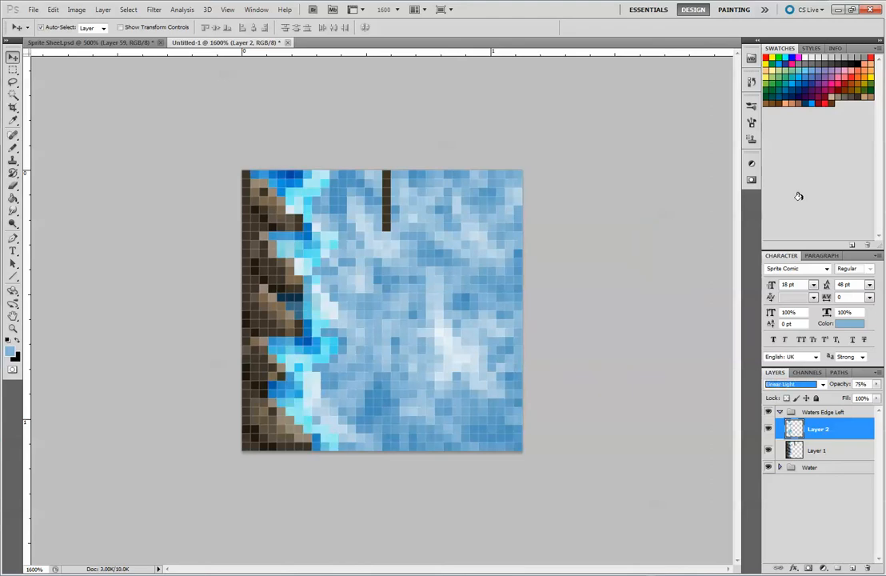
pyautogui.hotkey('shift', '+')
pyautogui.hotkey('shift', '-')
pyautogui.hotkey('shift', '-')
pyautogui.hotkey('shift', '-')
pyautogui.hotkey('shift', '-')
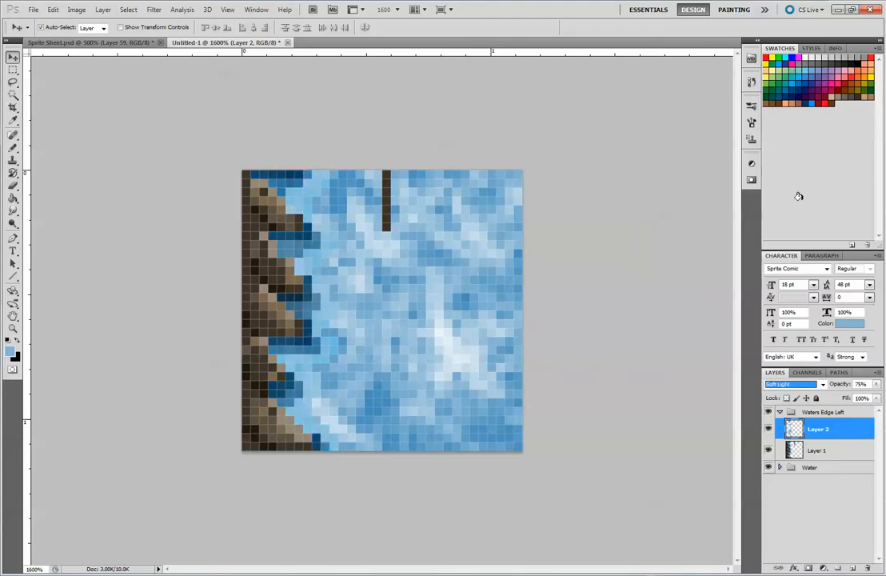
pyautogui.hotkey('shift', '+')
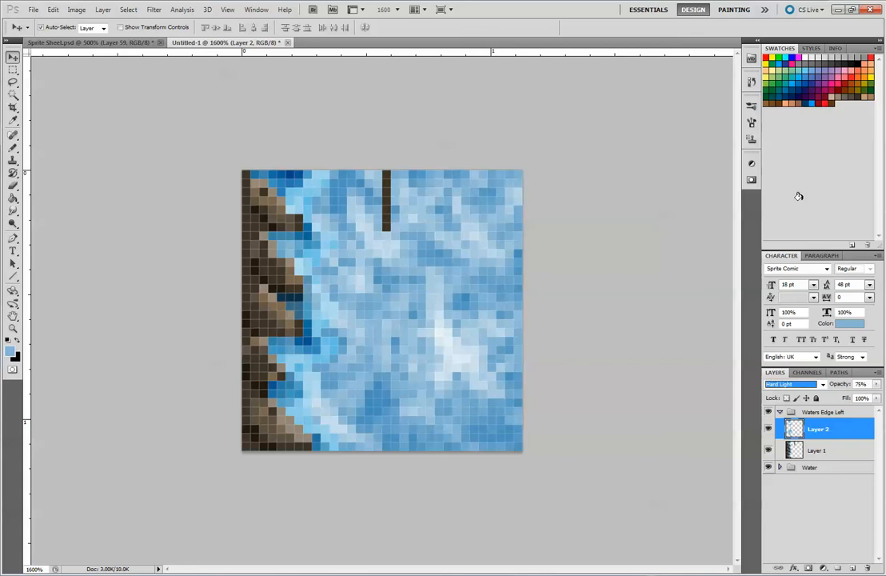
pyautogui.hotkey('shift', '-')
pyautogui.hotkey('shift', '-')
pyautogui.hotkey('shift', '-')
pyautogui.hotkey('shift', '-')
pyautogui.hotkey('shift', '-')
pyautogui.hotkey('shift', '-')
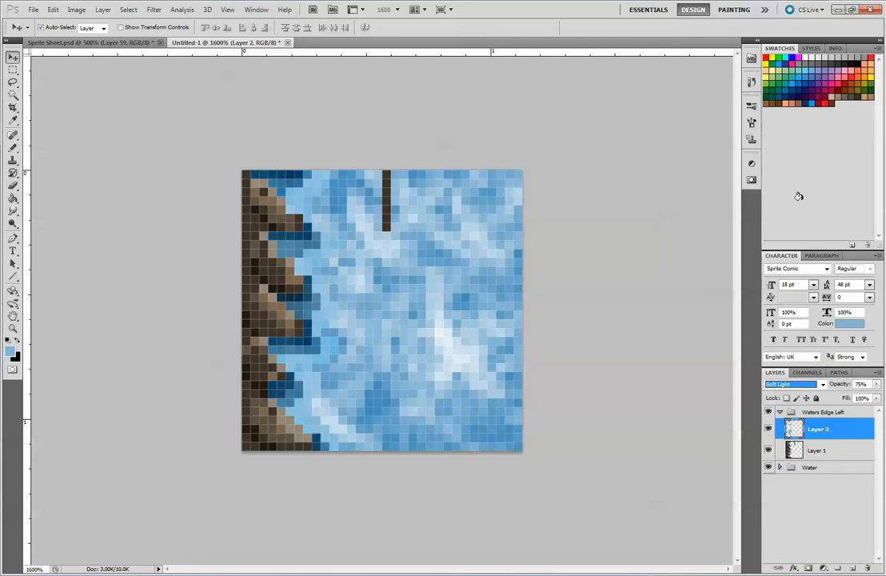
# - Try the water layer's darkening blend modes from Darker Color back to Normal
pyautogui.hotkey('shift', '-')
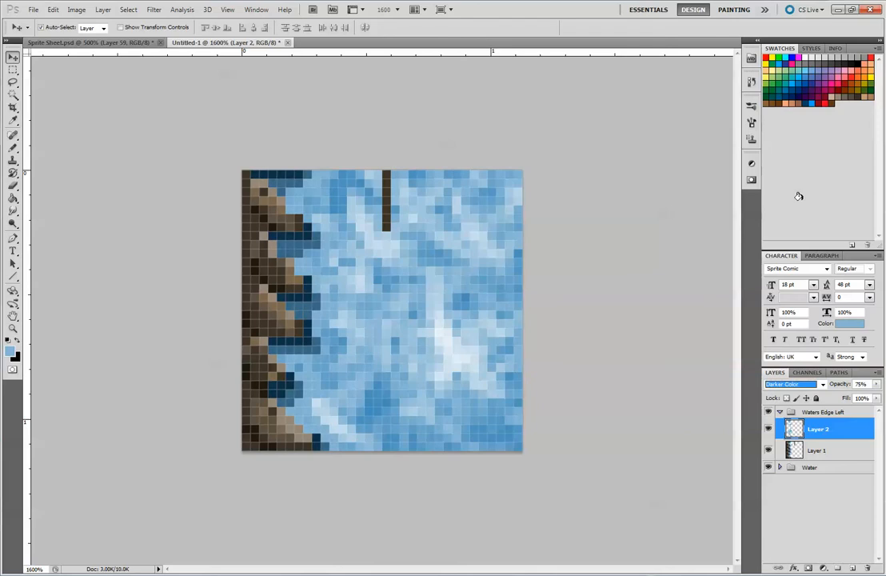
pyautogui.hotkey('shift', '-')
pyautogui.hotkey('shift', '-')
pyautogui.hotkey('shift', '-')
pyautogui.hotkey('shift', '-')
pyautogui.hotkey('shift', '-')
pyautogui.hotkey('shift', '-')
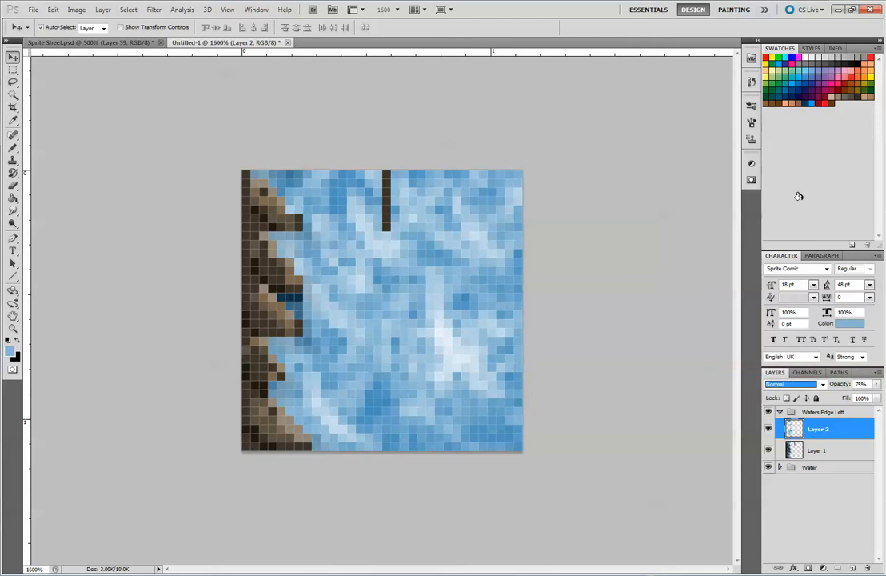
# - Try the water layer's blend modes from Normal through Linear Burn and Screen, and settle on Hard Light
pyautogui.hotkey('shift', '+')
pyautogui.hotkey('shift', '+')
pyautogui.hotkey('shift', '+')
pyautogui.hotkey('shift', '+')
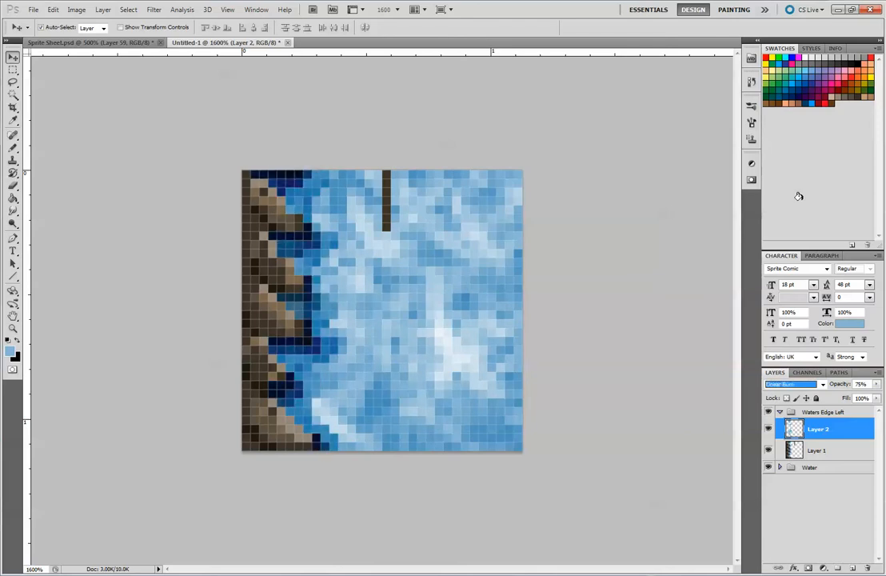
pyautogui.hotkey('shift', '+')
pyautogui.hotkey('shift', '+')
pyautogui.hotkey('shift', '+')
pyautogui.hotkey('shift', '+')
pyautogui.hotkey('shift', '+')
pyautogui.hotkey('shift', '+')
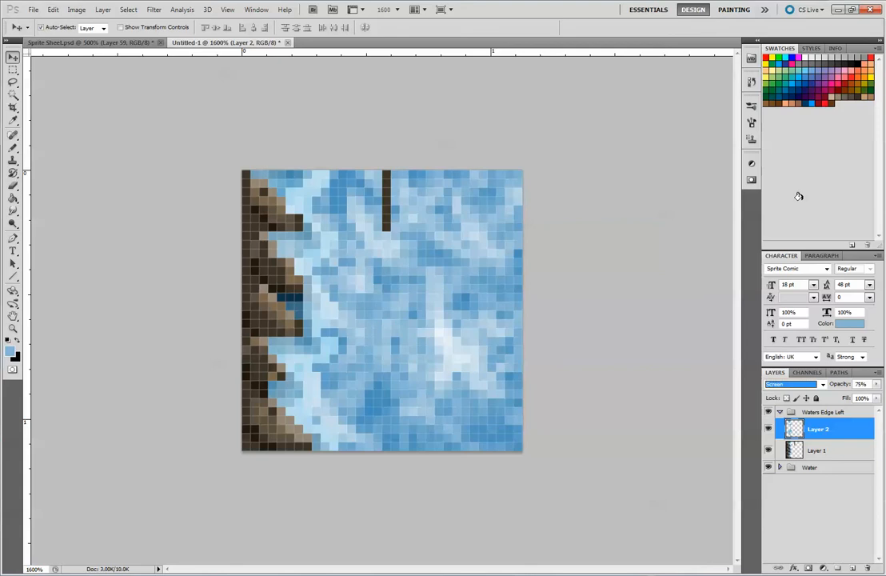
pyautogui.hotkey('shift', '+')
pyautogui.hotkey('shift', '+')
pyautogui.hotkey('shift', '+')
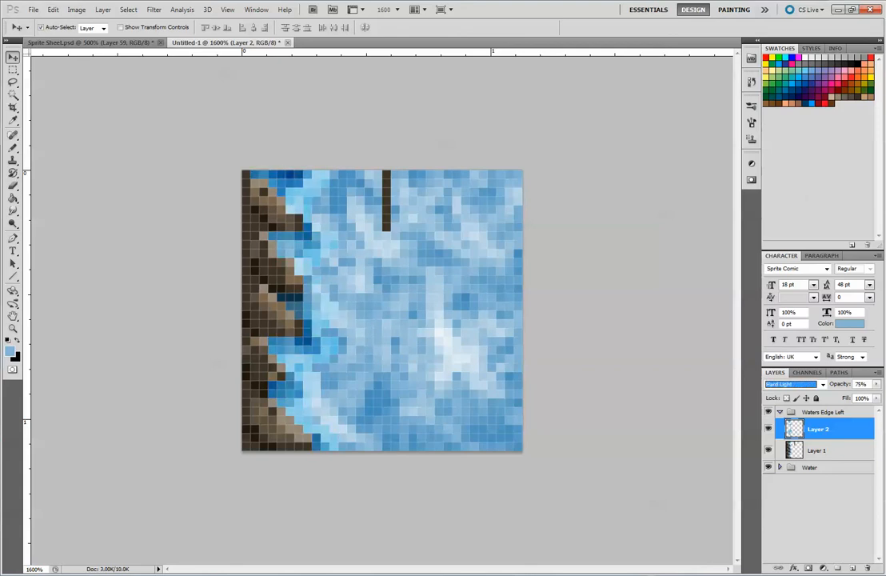
# - Set the Hard Light water layer's opacity to 45% and check the whole tile at 300% scale
pyautogui.click(877, 385)
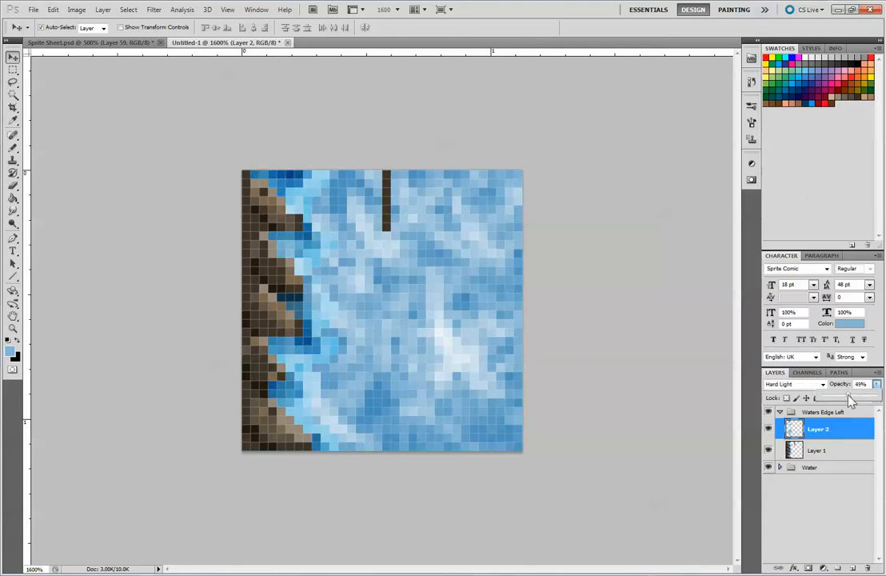
pyautogui.moveTo(865, 398); pyautogui.dragTo(849, 403)
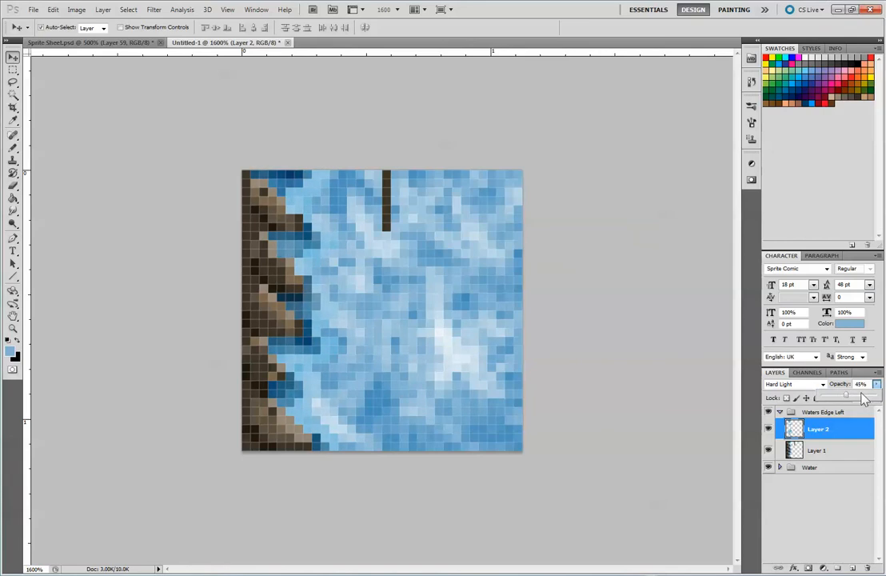
pyautogui.hotkey('ctrl', '-')
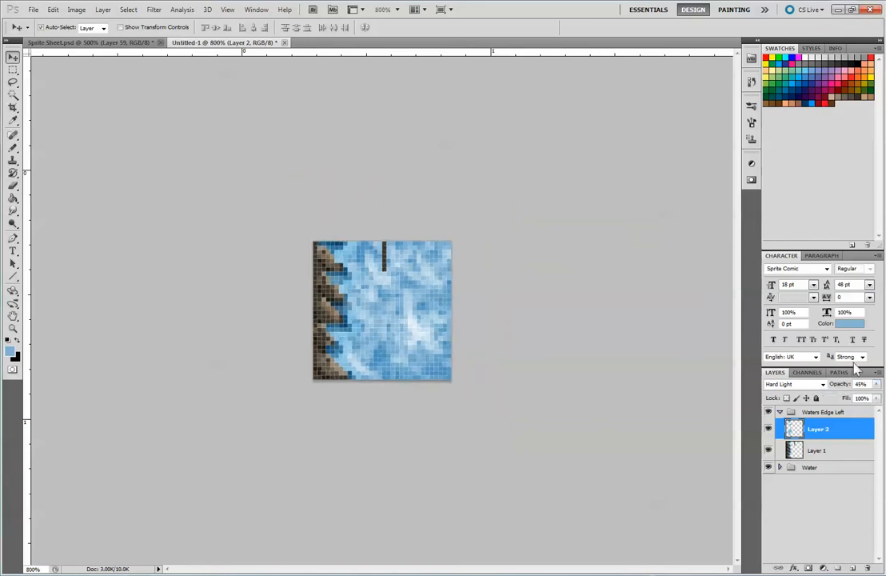
pyautogui.hotkey('ctrl', '-')
pyautogui.hotkey('ctrl', '-')
pyautogui.hotkey('ctrl', '-')
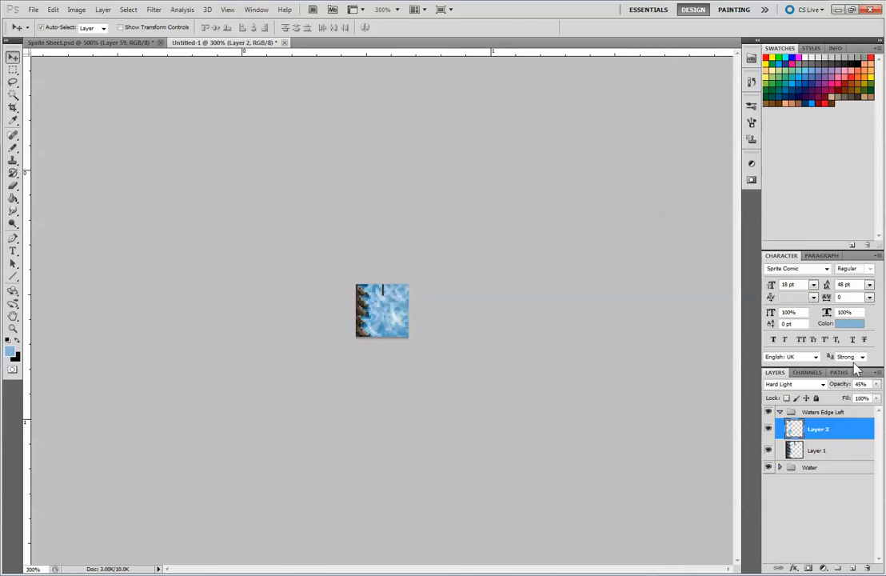
# - Rename the Hard Light water layer to "Water Colour Fix"
pyautogui.doubleClick(818, 436)
pyautogui.write('Water Colour Fix')
pyautogui.press('Return')
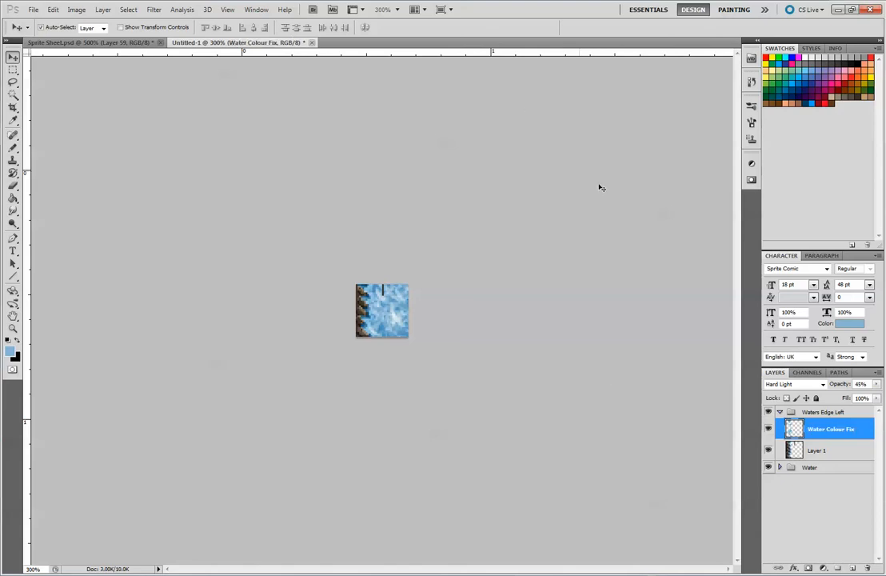
# - Rename the brown bank layer, Layer 1, to "Waters Edge"
pyautogui.doubleClick(819, 450)
pyautogui.click(765, 80)
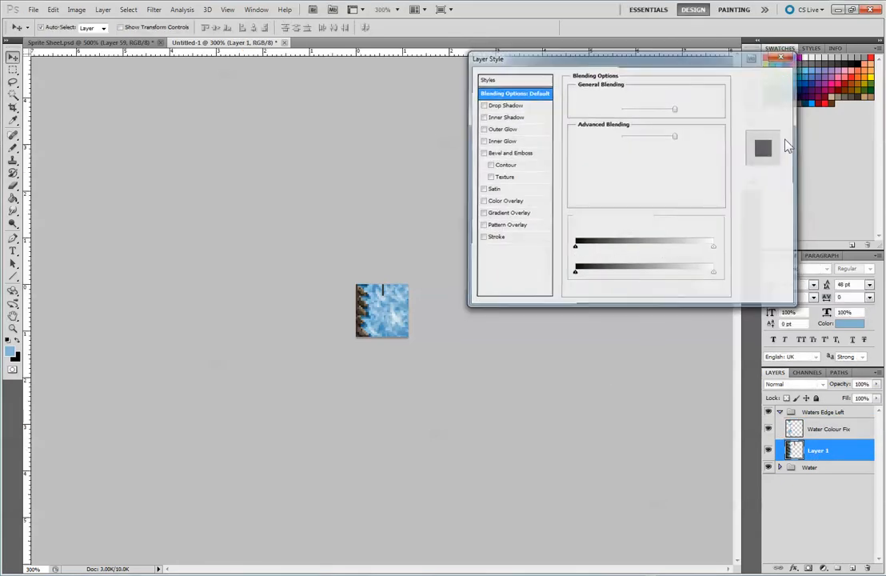
pyautogui.doubleClick(818, 450)
pyautogui.write('Waters Ed')
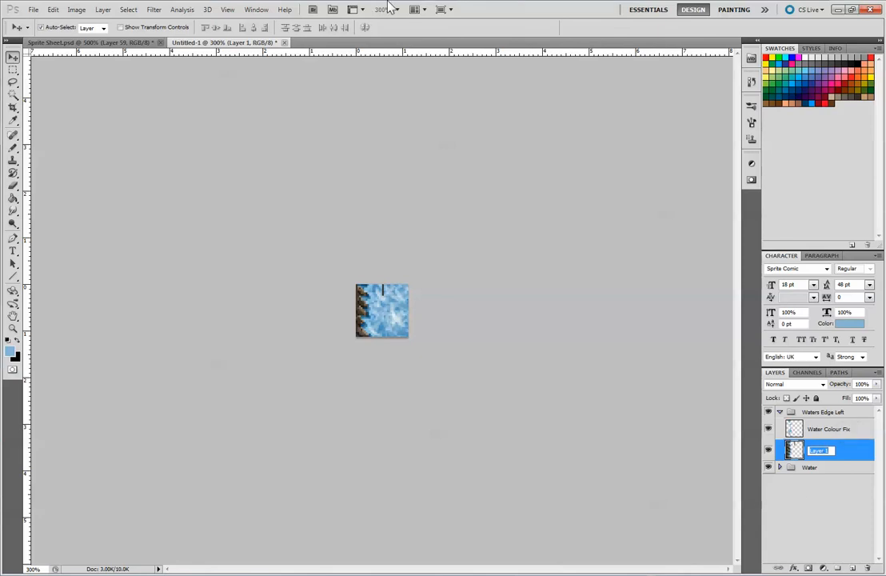
pyautogui.write('ge')
pyautogui.press('Return')
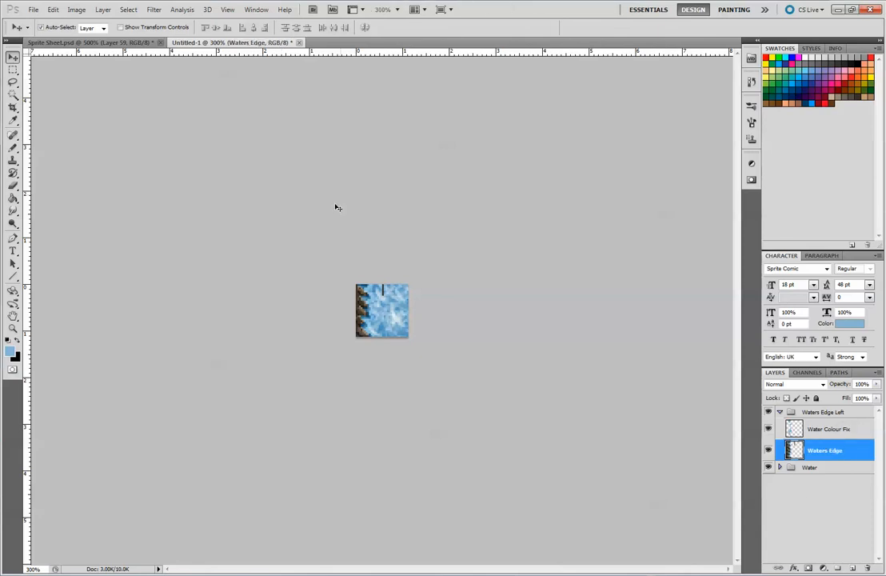
# - Select the left half of the tile with a Fixed Size rectangular marquee of 16 px width and 32 px height
pyautogui.click(13, 70)
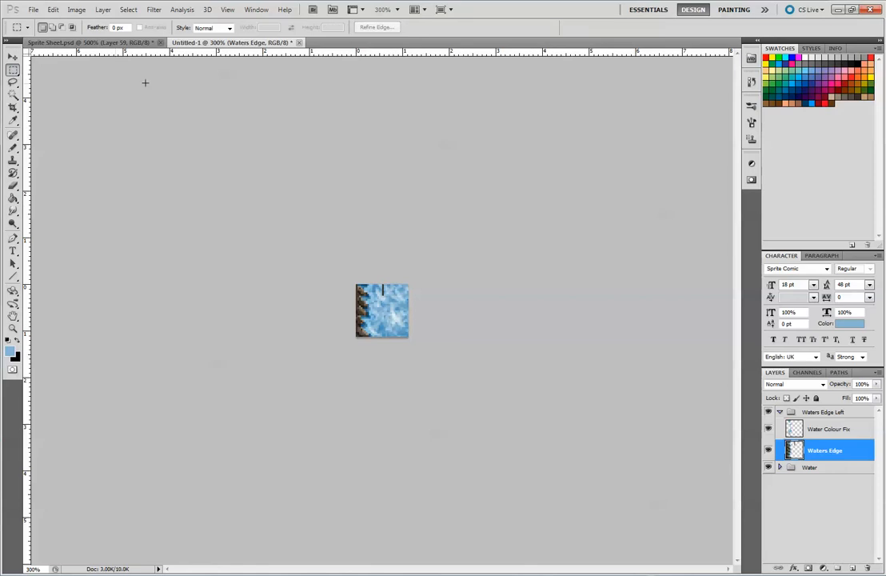
pyautogui.hotkey('ctrl', '+')
pyautogui.hotkey('ctrl', '+')
pyautogui.hotkey('ctrl', '+')
pyautogui.hotkey('ctrl', '+')
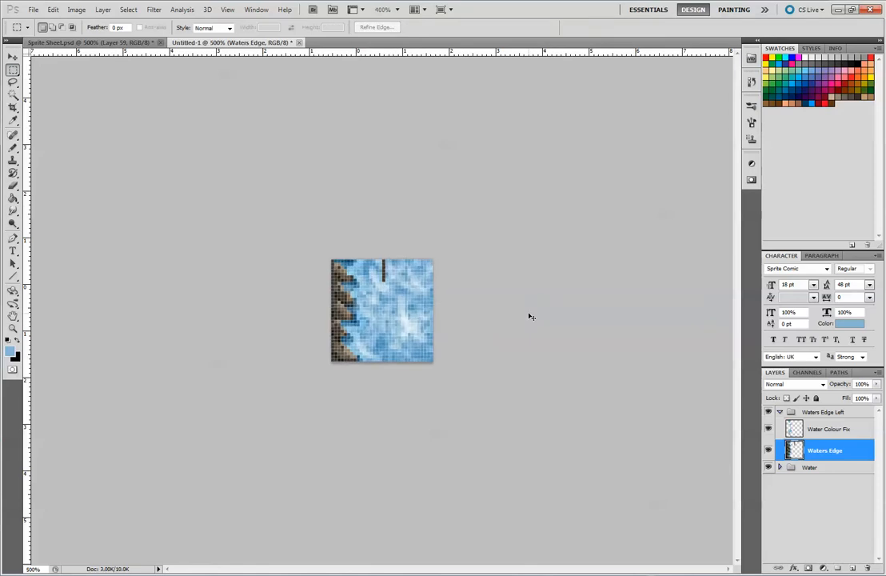
pyautogui.hotkey('ctrl', '+')
pyautogui.hotkey('ctrl', '+')
pyautogui.hotkey('ctrl', '+')
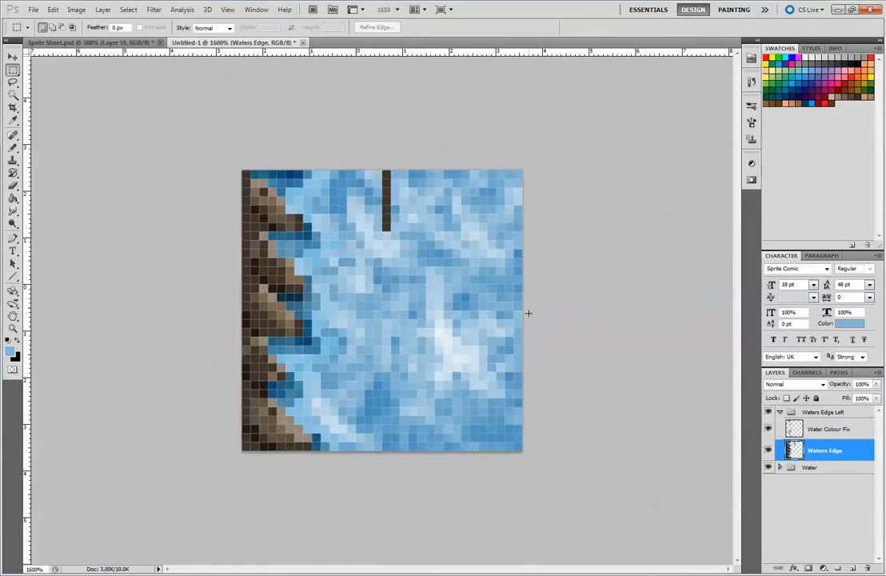
pyautogui.moveTo(300, 193); pyautogui.dragTo(287, 188)
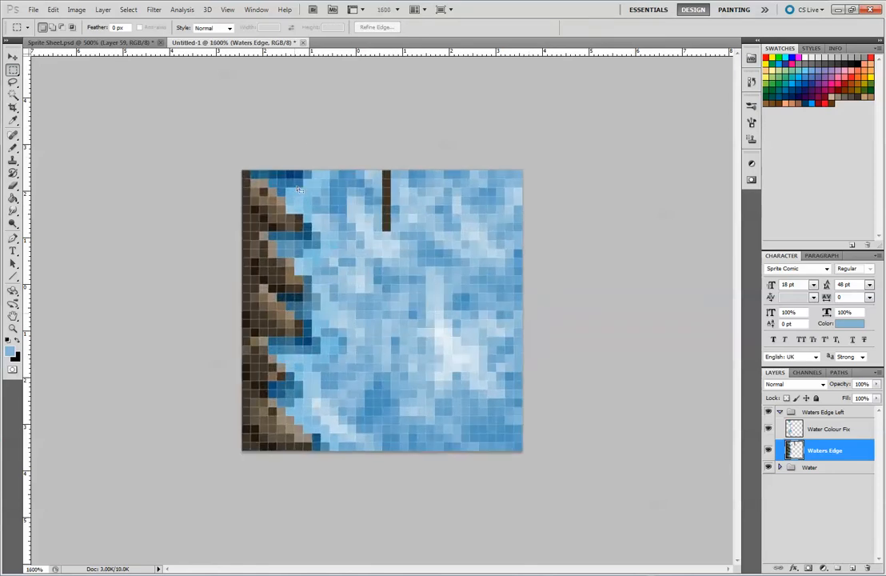
pyautogui.click(224, 28)
pyautogui.click(207, 55)
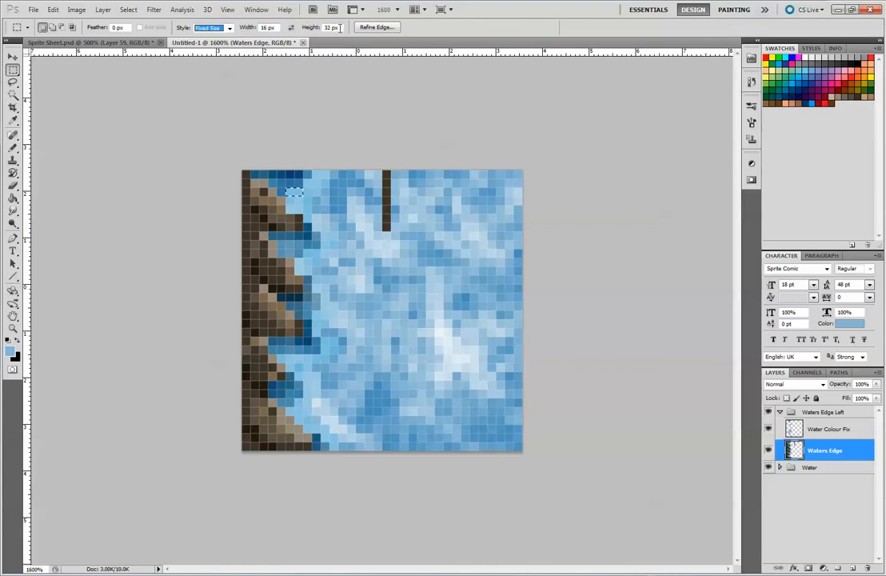
pyautogui.click(266, 170)
pyautogui.click(240, 171)
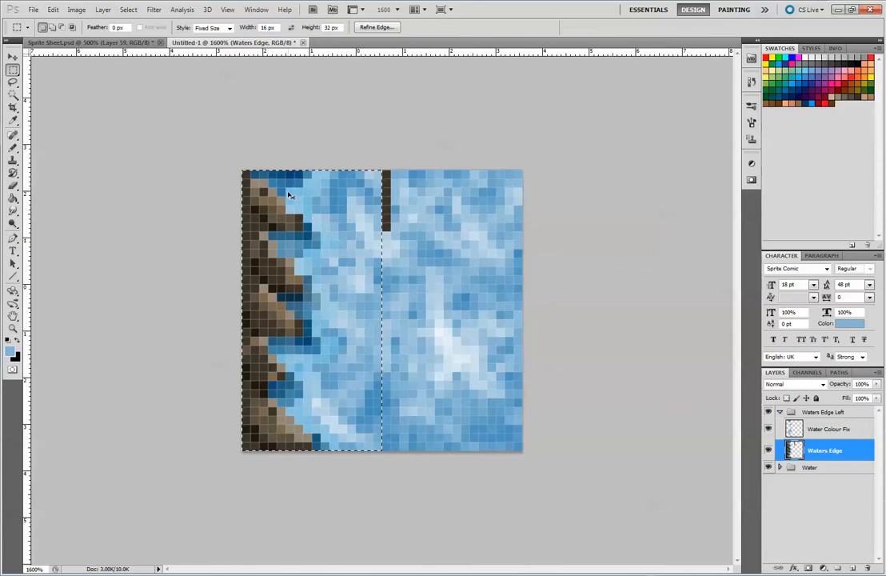
# - Copy the selected half tile with all visible layers merged and paste it into Sprite Sheet.psd
pyautogui.click(104, 42)
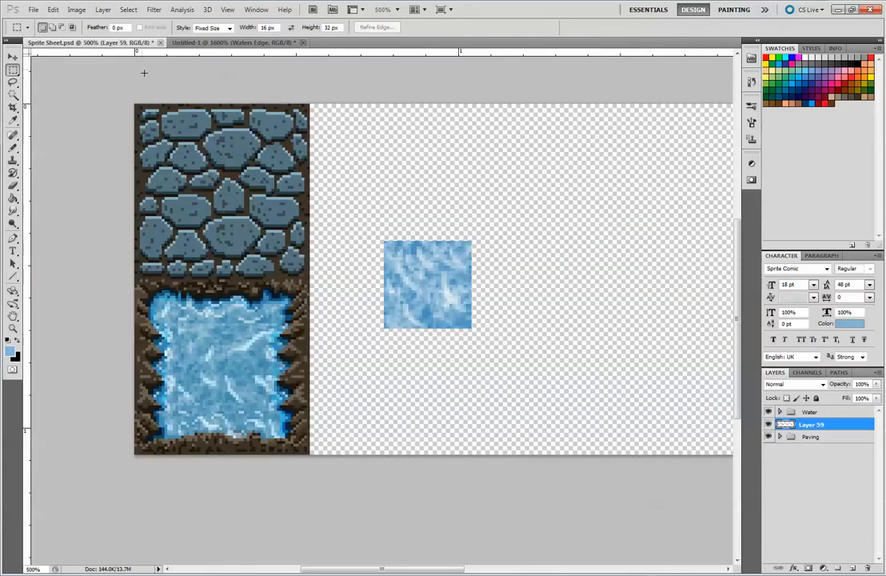
pyautogui.hotkey('ctrl', 'v')
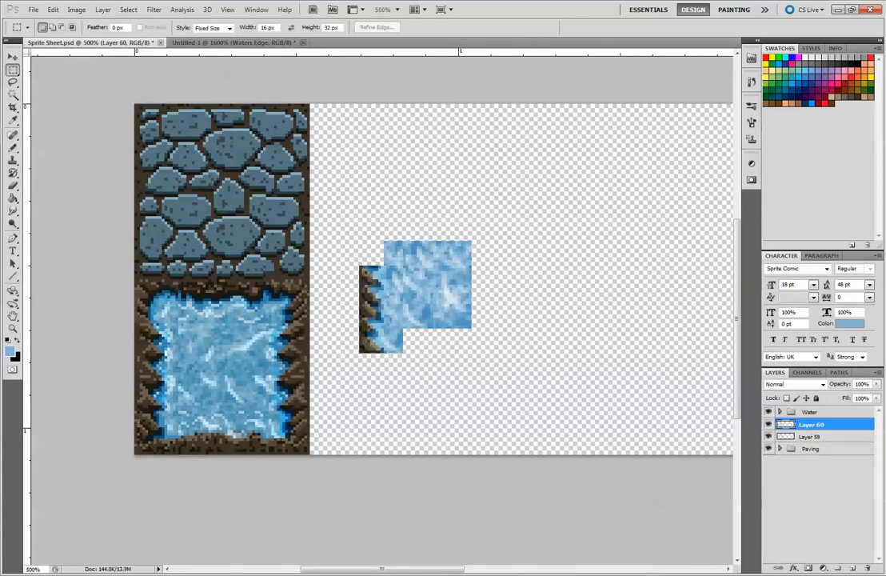
# - Move the pasted water's edge half tile flush against the left side of the plain water tile, aligning their top and bottom edges
pyautogui.press('v')
pyautogui.moveTo(378, 307); pyautogui.dragTo(365, 284)
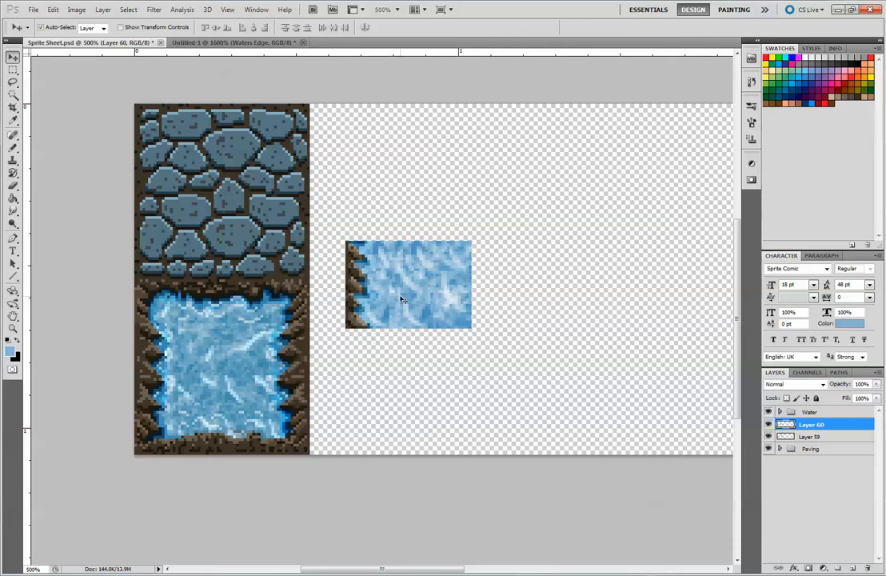
# - Examine at several zoom levels how the bank half tile blends into the adjoining water tile
pyautogui.hotkey('ctrl', '-')
pyautogui.hotkey('ctrl', '-')
pyautogui.hotkey('ctrl', '-')
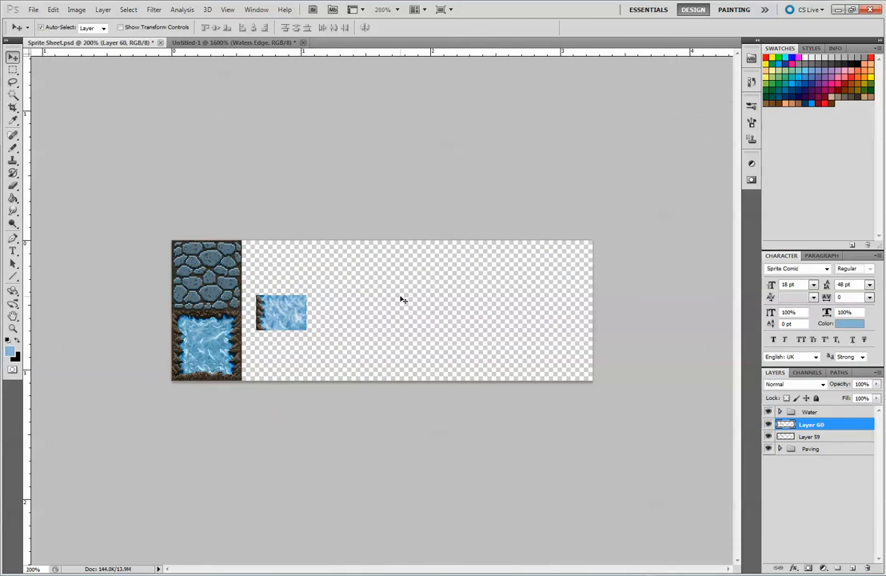
pyautogui.hotkey('ctrl', '+')
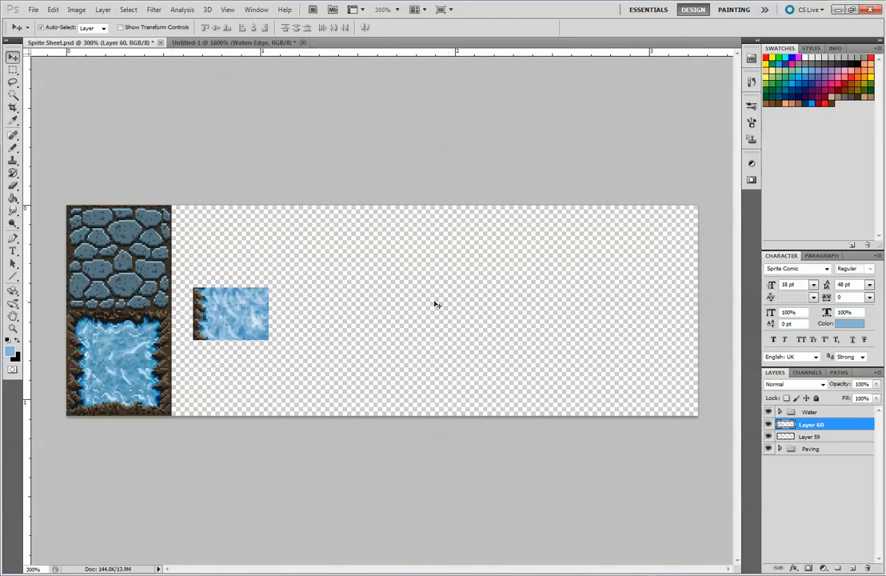
pyautogui.moveTo(284, 244); pyautogui.dragTo(439, 257)
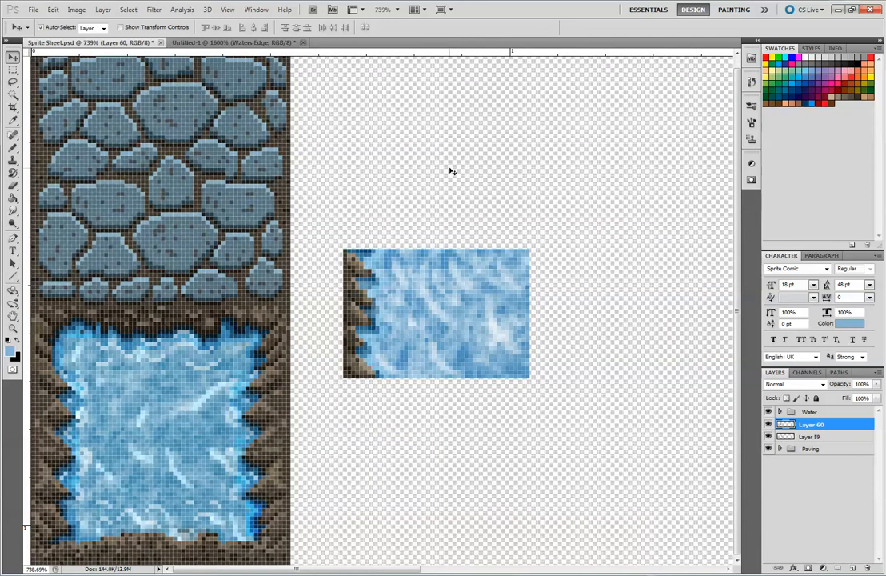
pyautogui.hotkey('ctrl', '-')
pyautogui.hotkey('ctrl', '-')
pyautogui.hotkey('ctrl', '-')
pyautogui.hotkey('ctrl', '-')
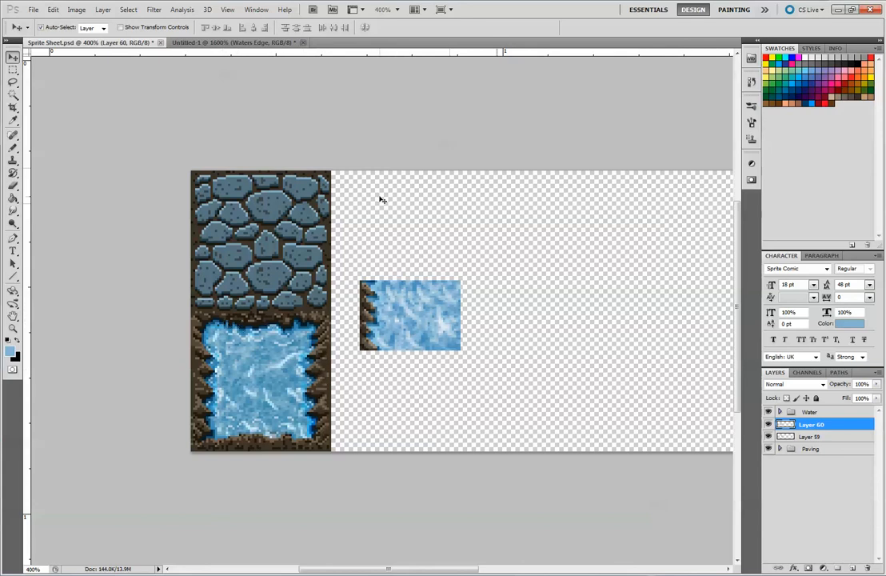
pyautogui.click(13, 150)
pyautogui.moveTo(543, 254); pyautogui.dragTo(503, 195)
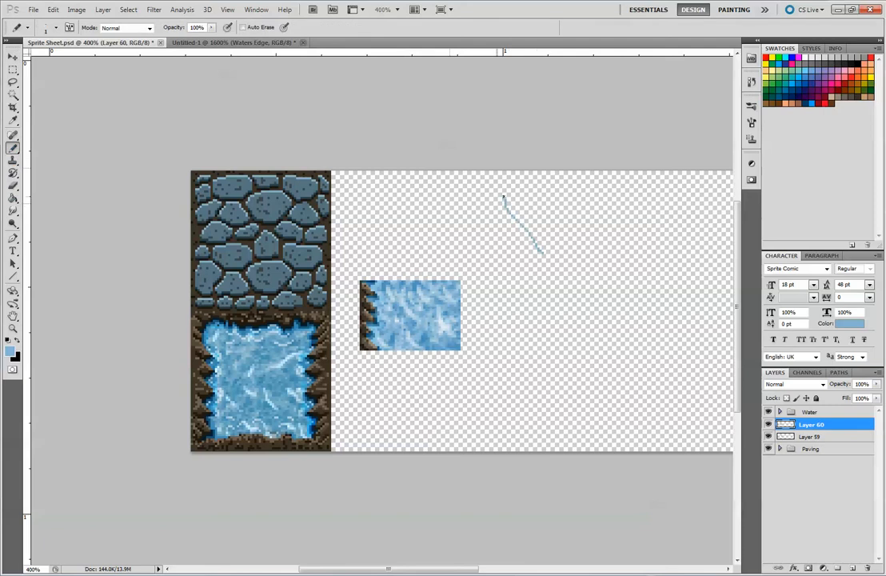
pyautogui.hotkey('ctrl', 'z')
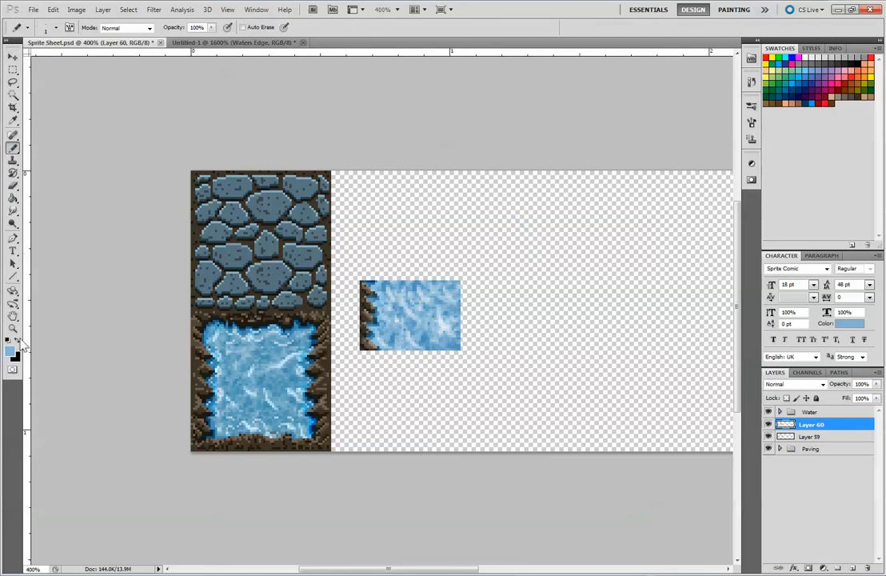
# - Pencil a narrow slanted spike outline in black beside the joined tile, plus a wavy horizontal line to its right
pyautogui.press('x')
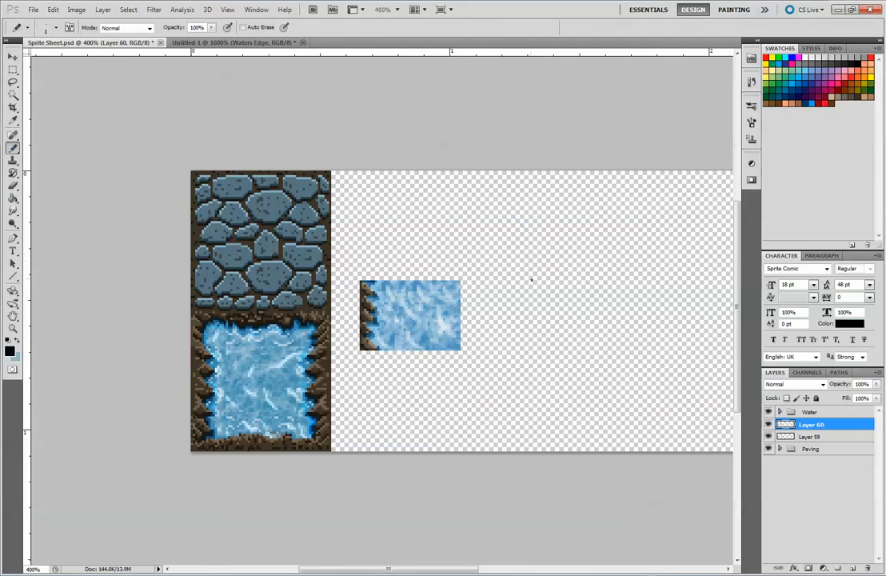
pyautogui.moveTo(476, 242); pyautogui.dragTo(519, 310)
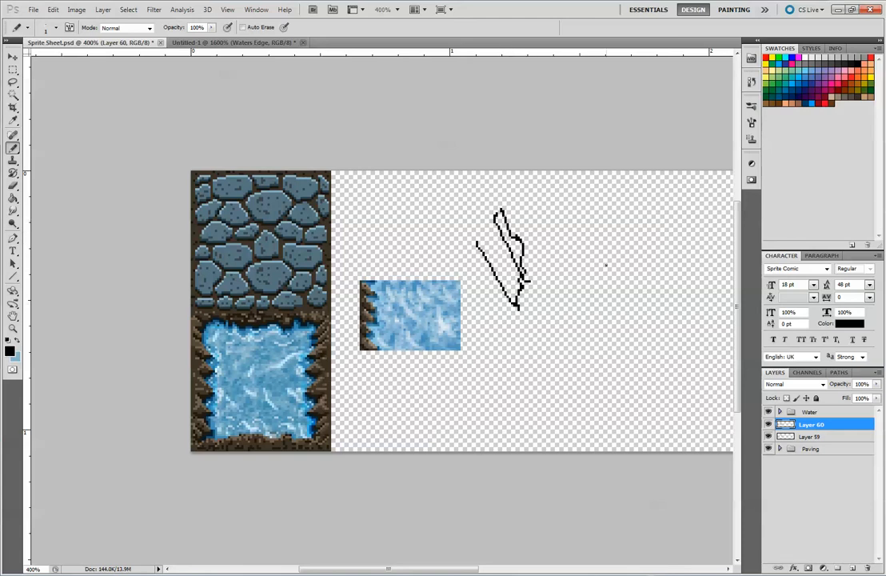
pyautogui.moveTo(537, 260)
pyautogui.mouseDown()
pyautogui.moveTo(419, 244)
pyautogui.moveTo(417, 219)
pyautogui.moveTo(509, 197)
pyautogui.mouseUp()
pyautogui.moveTo(572, 214); pyautogui.dragTo(625, 211)
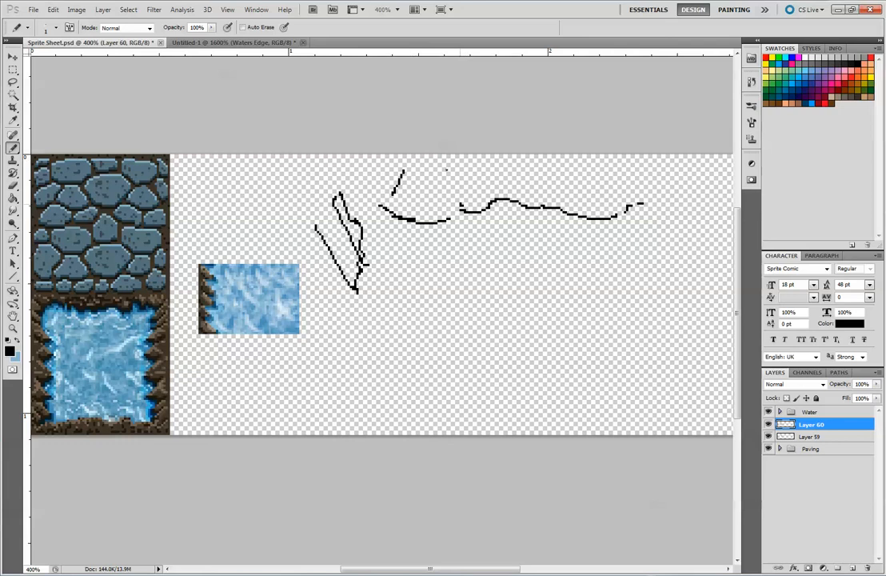
# - Pencil a second wavy line above the first one, with short cross strokes along it to suggest divided bank rocks
pyautogui.moveTo(442, 157); pyautogui.dragTo(461, 210)
pyautogui.moveTo(510, 189); pyautogui.dragTo(533, 162)
pyautogui.moveTo(596, 165); pyautogui.dragTo(605, 209)
pyautogui.moveTo(393, 192)
pyautogui.mouseDown()
pyautogui.moveTo(498, 173)
pyautogui.moveTo(546, 192)
pyautogui.moveTo(660, 184)
pyautogui.mouseUp()
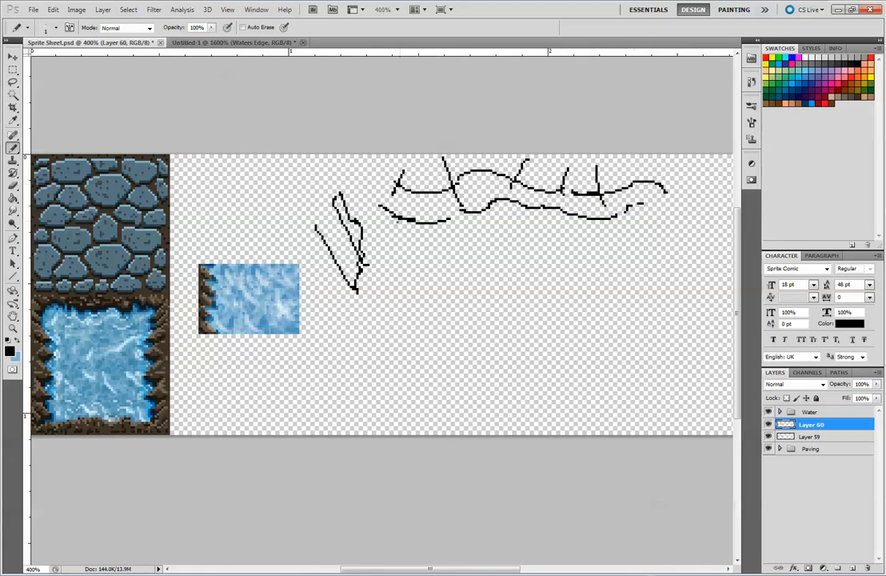
pyautogui.moveTo(425, 237); pyautogui.dragTo(625, 237)
pyautogui.moveTo(509, 209)
pyautogui.mouseDown()
pyautogui.moveTo(609, 226)
pyautogui.moveTo(649, 224)
pyautogui.mouseUp()
pyautogui.hotkey('ctrl', 'alt', 'z')
pyautogui.hotkey('ctrl', 'alt', 'z')
pyautogui.hotkey('ctrl', 'alt', 'z')
# - Pencil a row of jagged, grass-like spikes of varying height below the two wavy lines
pyautogui.moveTo(453, 341)
pyautogui.mouseDown()
pyautogui.moveTo(528, 266)
pyautogui.moveTo(492, 297)
pyautogui.moveTo(453, 276)
pyautogui.moveTo(509, 259)
pyautogui.mouseUp()
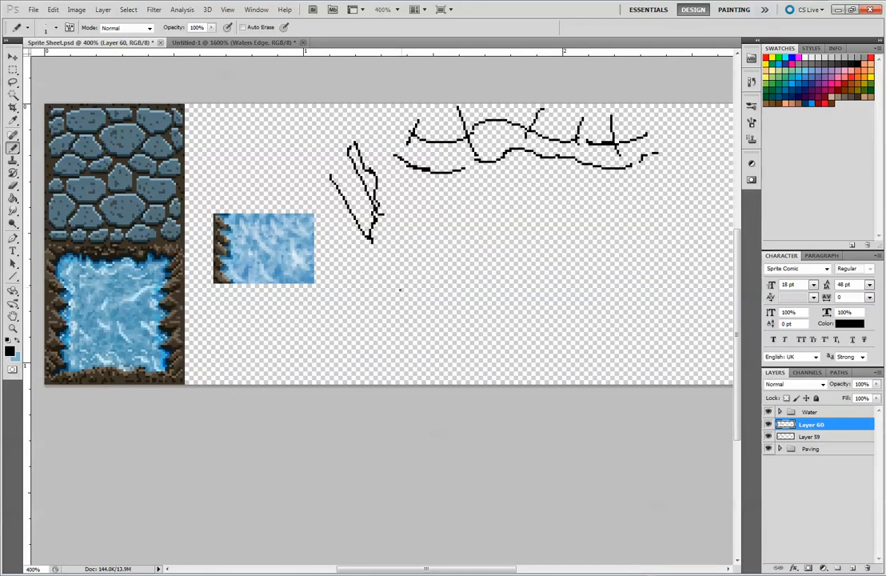
pyautogui.moveTo(400, 276)
pyautogui.mouseDown()
pyautogui.moveTo(481, 252)
pyautogui.moveTo(475, 298)
pyautogui.moveTo(505, 298)
pyautogui.moveTo(518, 251)
pyautogui.moveTo(526, 295)
pyautogui.moveTo(556, 235)
pyautogui.moveTo(564, 275)
pyautogui.moveTo(575, 283)
pyautogui.moveTo(619, 271)
pyautogui.moveTo(640, 239)
pyautogui.moveTo(672, 302)
pyautogui.mouseUp()
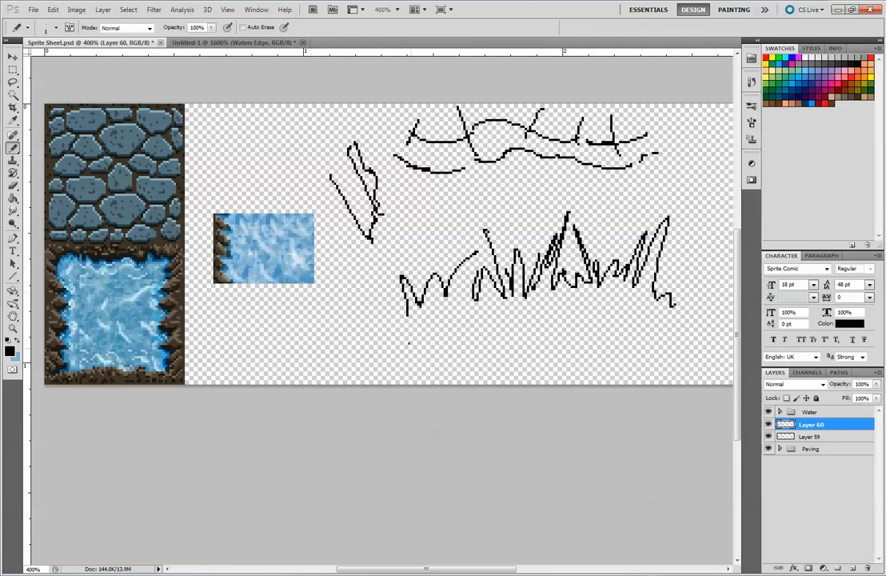
pyautogui.moveTo(408, 343)
pyautogui.mouseDown()
pyautogui.moveTo(430, 333)
pyautogui.moveTo(486, 344)
pyautogui.moveTo(519, 327)
pyautogui.moveTo(629, 338)
pyautogui.mouseUp()
pyautogui.moveTo(567, 325)
pyautogui.mouseDown()
pyautogui.moveTo(490, 314)
pyautogui.moveTo(457, 342)
pyautogui.mouseUp()
pyautogui.moveTo(548, 318); pyautogui.dragTo(582, 326)
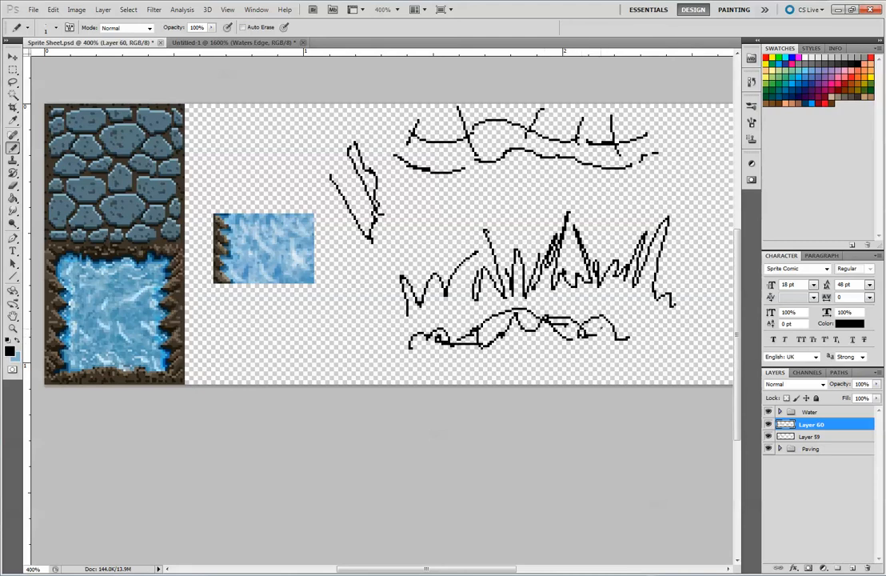
pyautogui.hotkey('ctrl', 'alt', 'z')
pyautogui.hotkey('ctrl', 'alt', 'z')
pyautogui.hotkey('ctrl', 'alt', 'z')
pyautogui.hotkey('ctrl', 'alt', 'z')
pyautogui.hotkey('ctrl', 'alt', 'z')
pyautogui.hotkey('ctrl', 'alt', 'z')
pyautogui.hotkey('ctrl', 'alt', 'z')
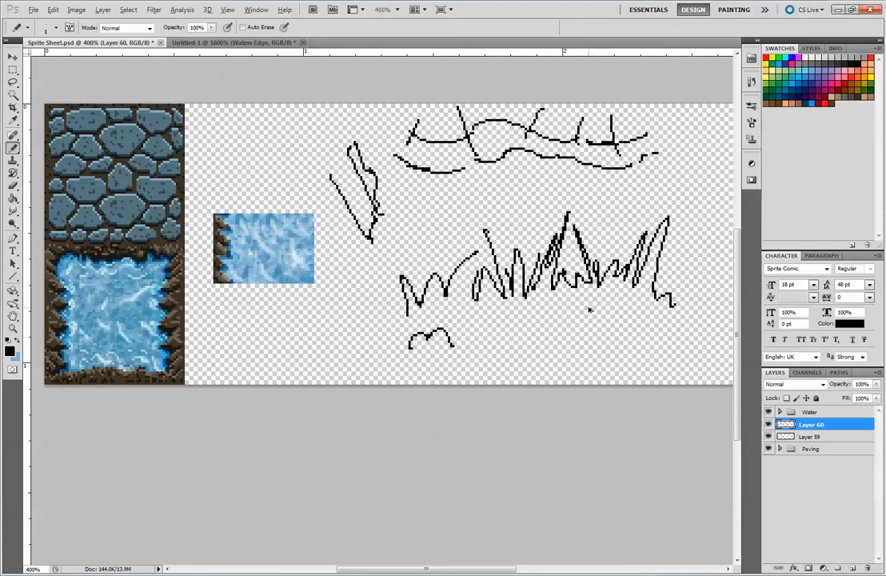
# - Pencil a long, gently undulating line beneath the row of jagged spikes
pyautogui.moveTo(393, 362)
pyautogui.mouseDown()
pyautogui.moveTo(448, 330)
pyautogui.moveTo(530, 333)
pyautogui.moveTo(630, 312)
pyautogui.moveTo(543, 330)
pyautogui.moveTo(673, 350)
pyautogui.moveTo(663, 331)
pyautogui.moveTo(723, 301)
pyautogui.mouseUp()
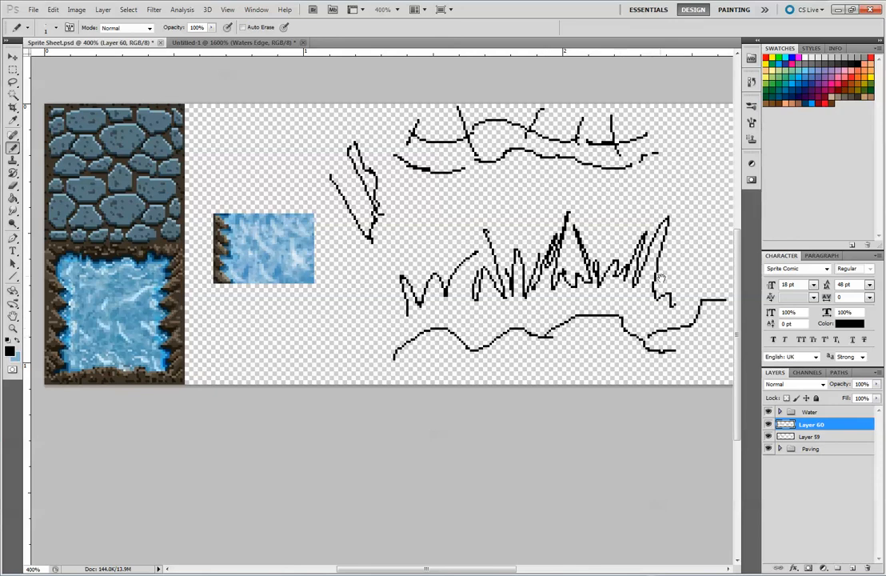
pyautogui.moveTo(660, 278); pyautogui.dragTo(553, 275)
pyautogui.moveTo(381, 319); pyautogui.dragTo(520, 312)
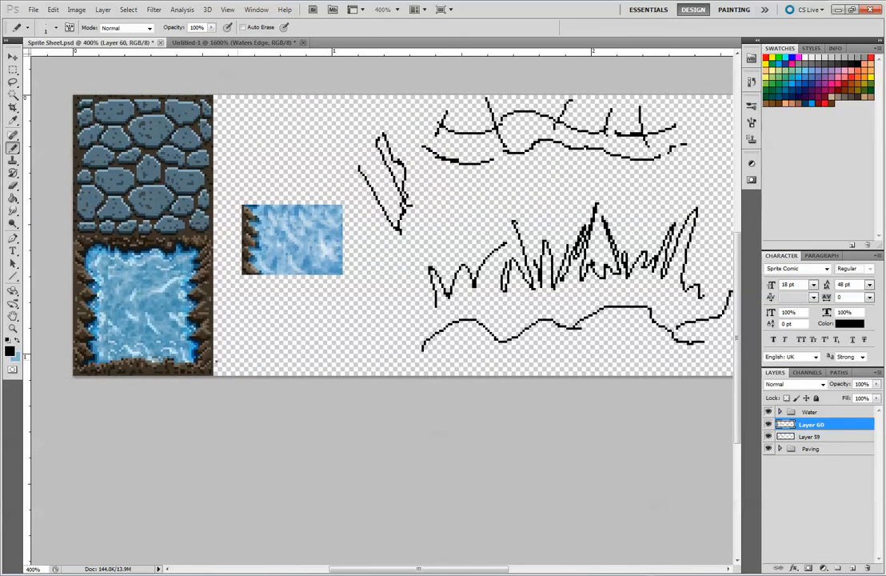
pyautogui.moveTo(262, 302); pyautogui.dragTo(423, 277)
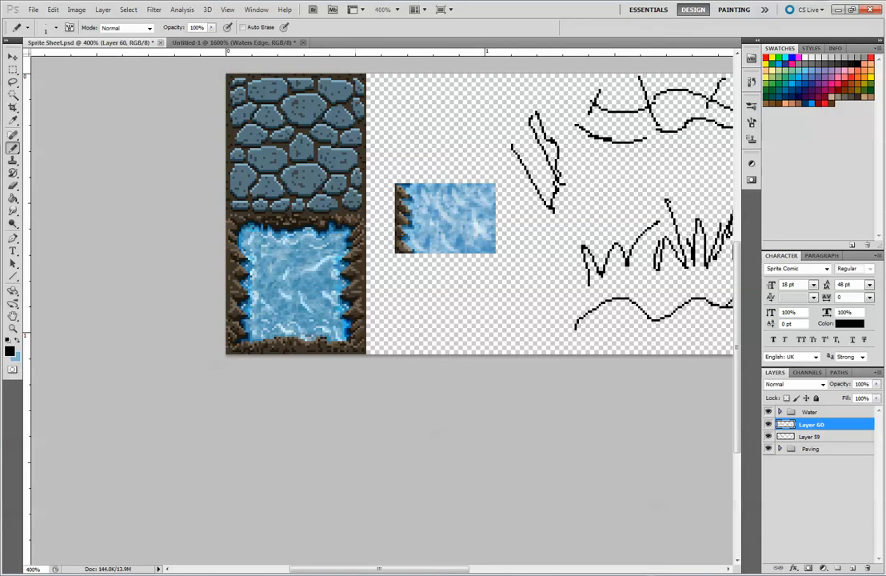
pyautogui.moveTo(544, 271); pyautogui.dragTo(459, 320)
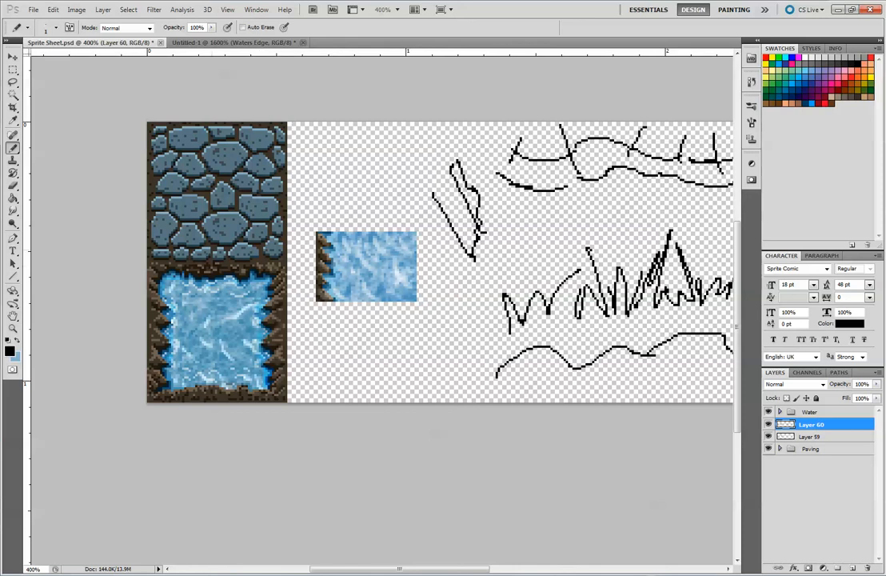
pyautogui.click(48, 574)
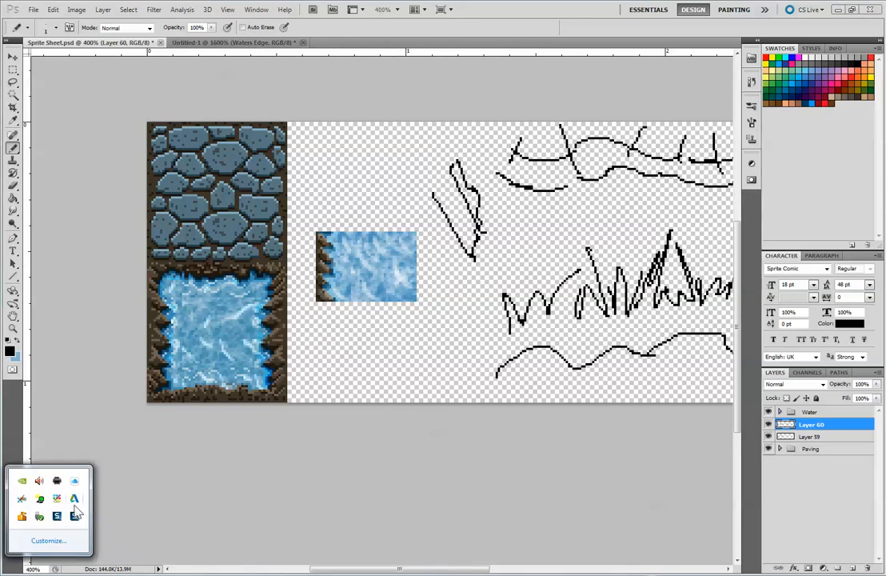